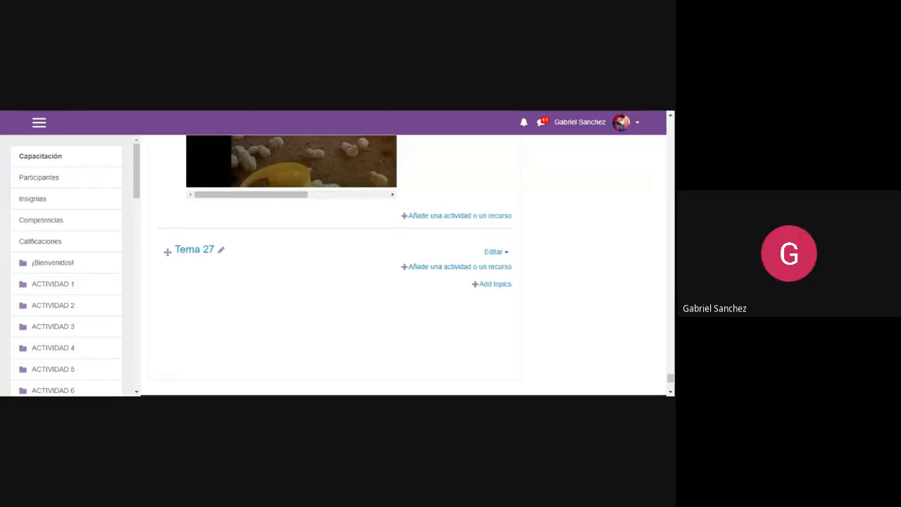
Rename the course section Tema 27 as "Primer Parcial"
scroll(358, 312, down, 2)
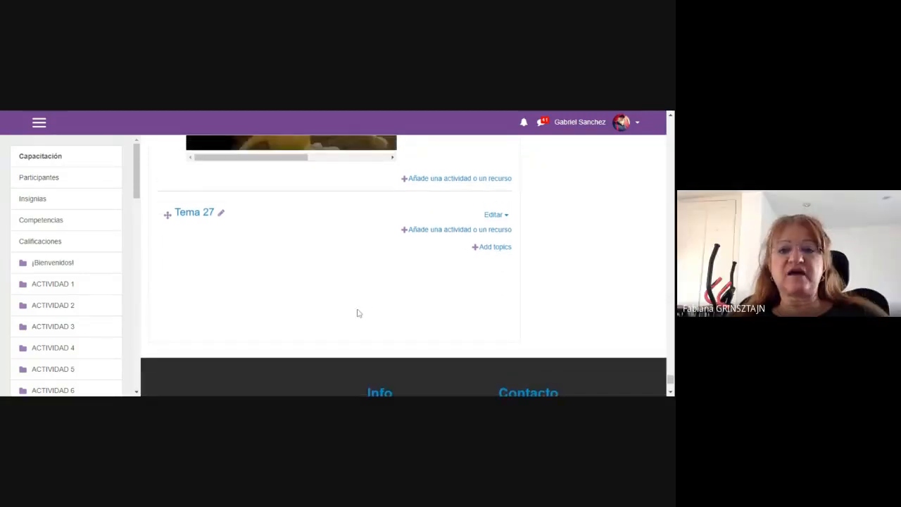
scroll(357, 312, up, 1)
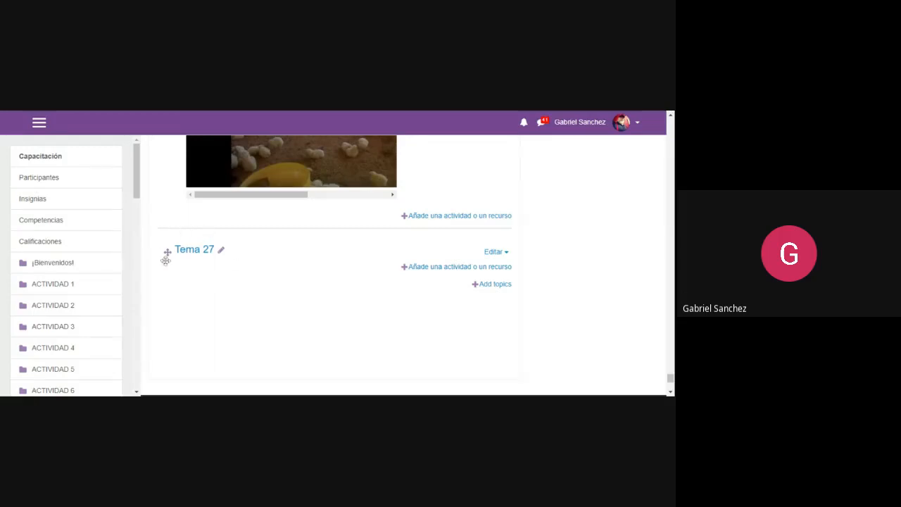
click(221, 254)
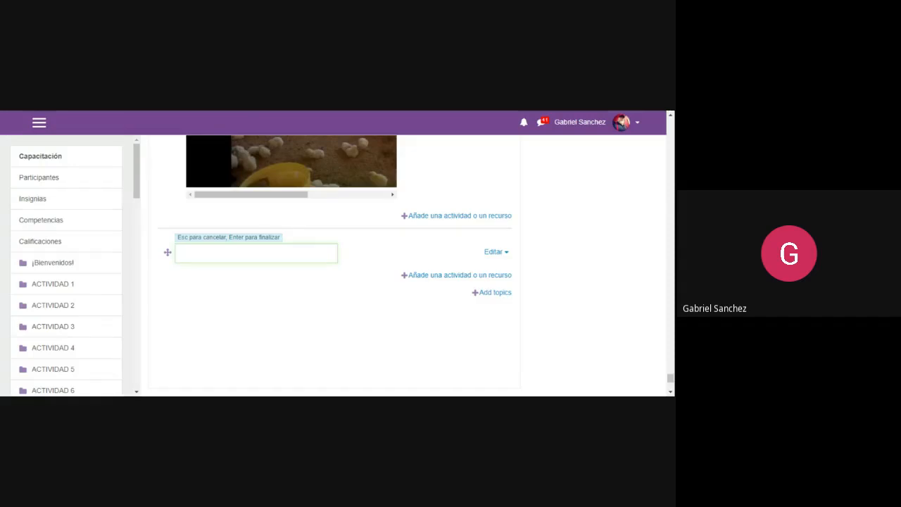
text(Primer Parcial)
key(Return)
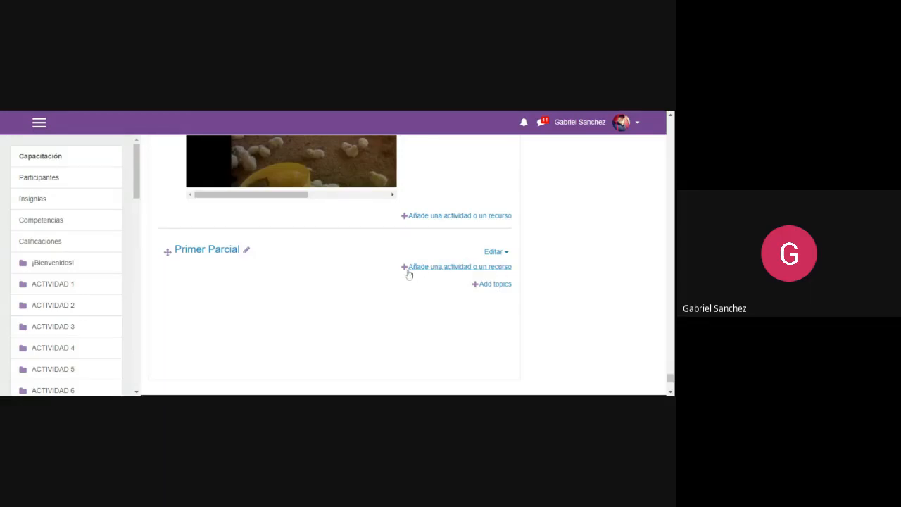
Add a Cuestionario activity to the Primer Parcial section
click(456, 267)
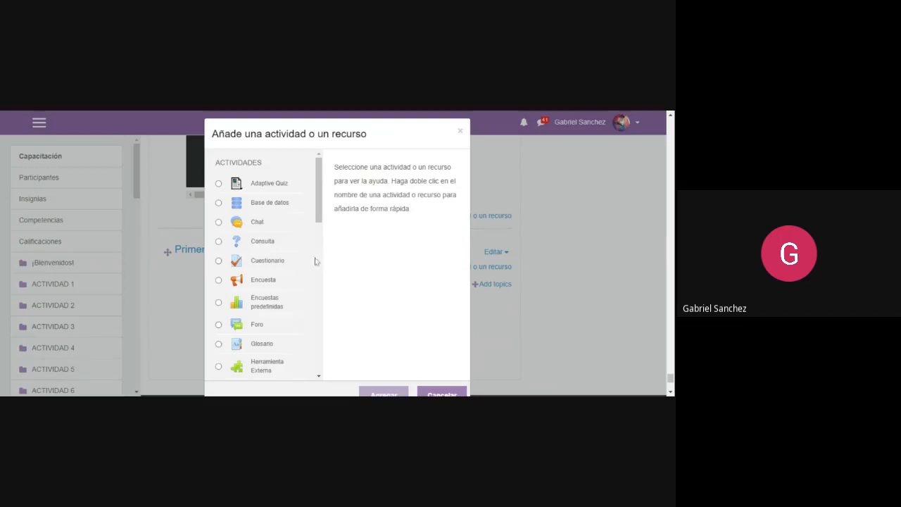
mouse_move(318, 199)
mouse_down()
mouse_move(325, 327)
mouse_move(328, 197)
mouse_up()
click(218, 261)
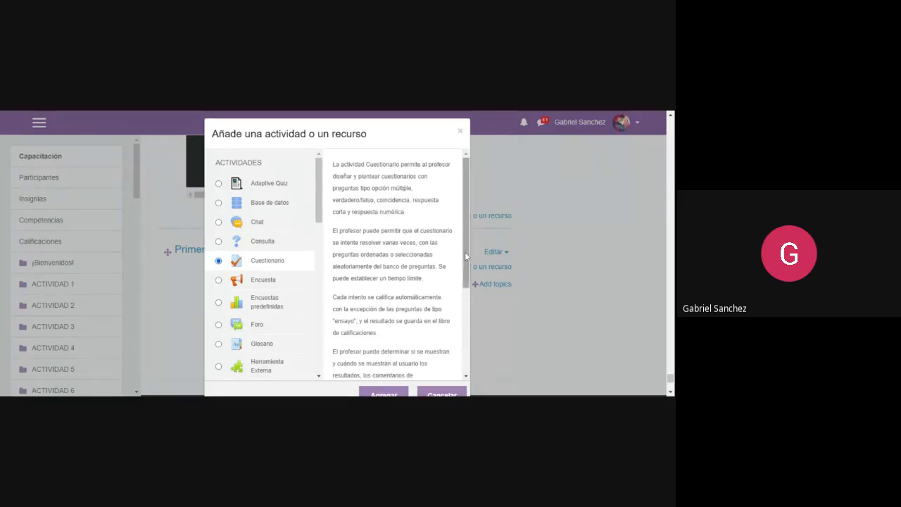
drag(465, 257, 454, 341)
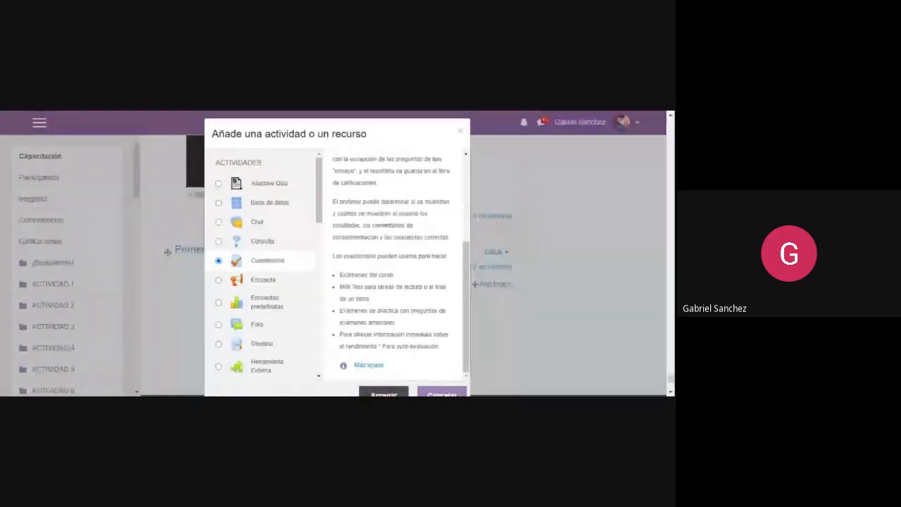
click(390, 393)
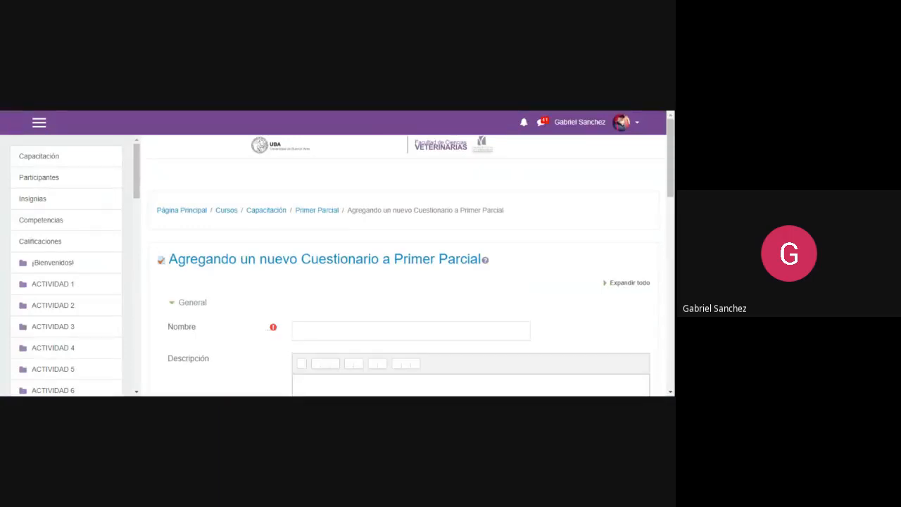
Name the quiz "Primer parcial", describe it as "Información general" and show the description on the course page
scroll(406, 334, down, 3)
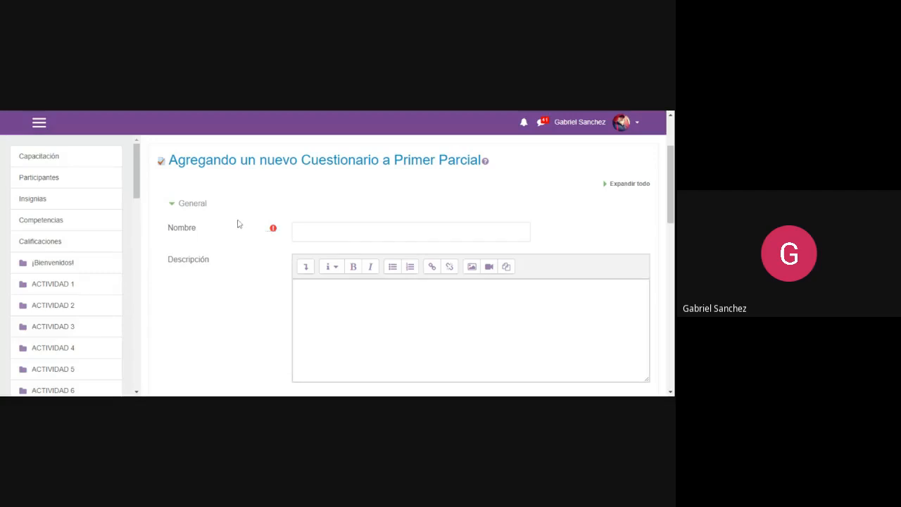
click(411, 232)
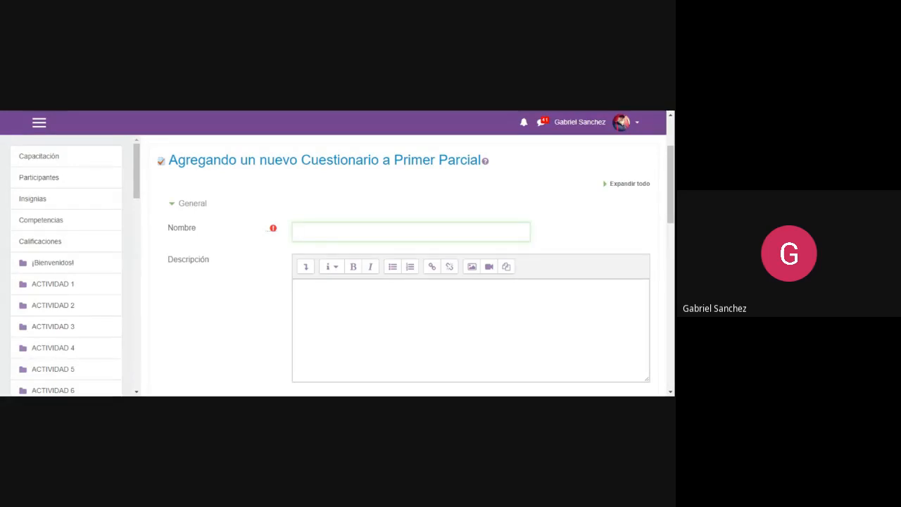
text(Primer parcial)
scroll(322, 244, down, 1)
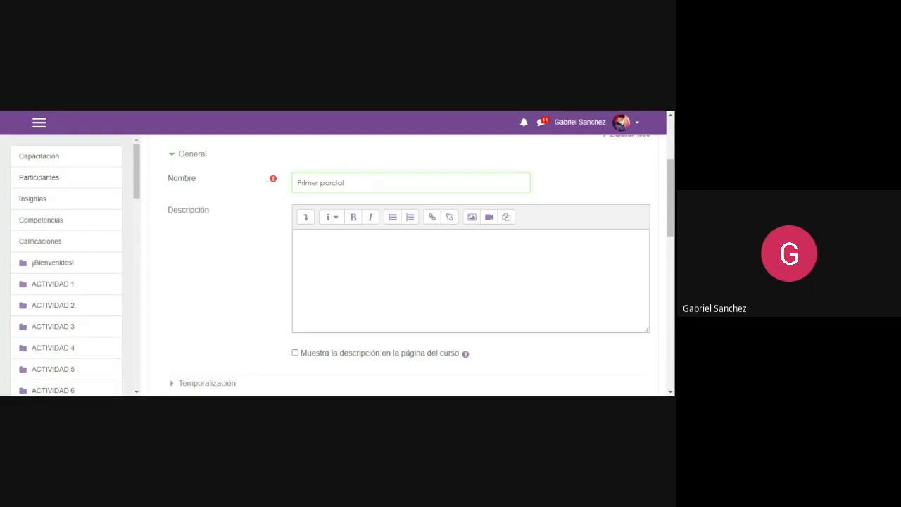
click(298, 238)
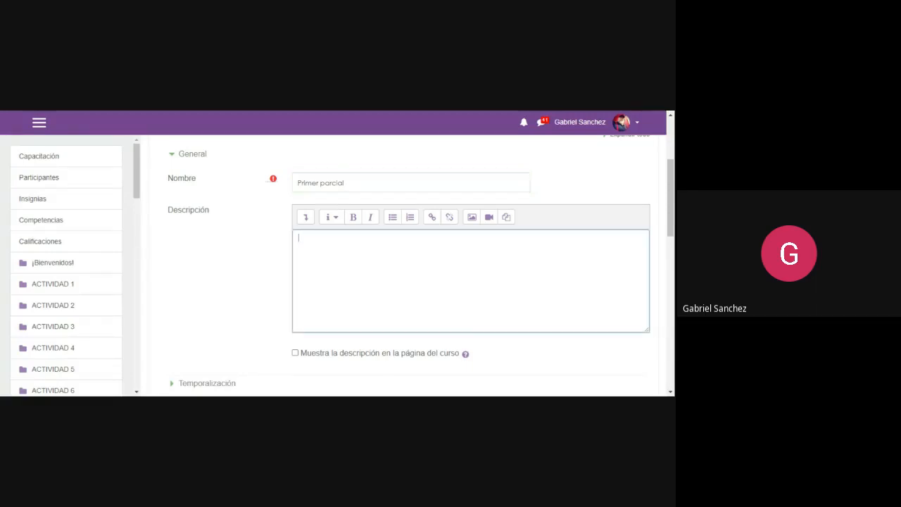
text(Información general)
click(295, 354)
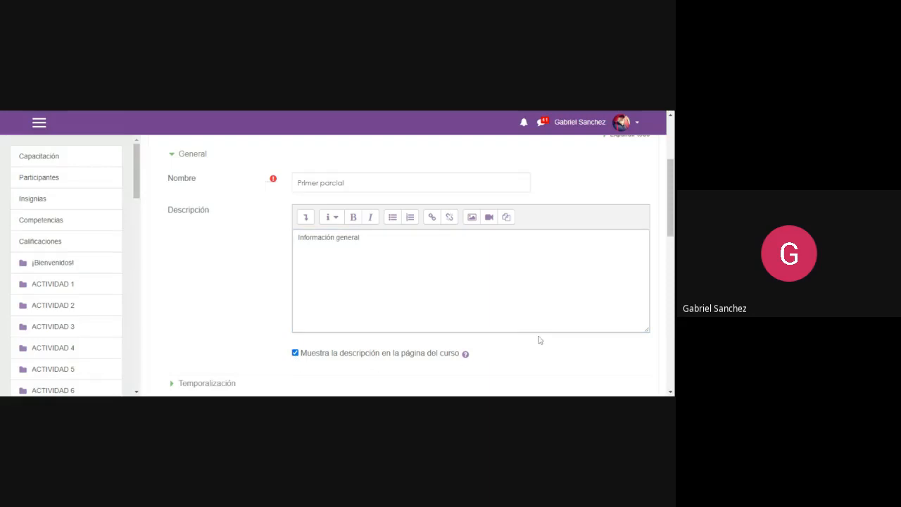
Enable the quiz's opening and closing dates in the Temporalización settings and set the closing hour to 11
scroll(539, 341, down, 1)
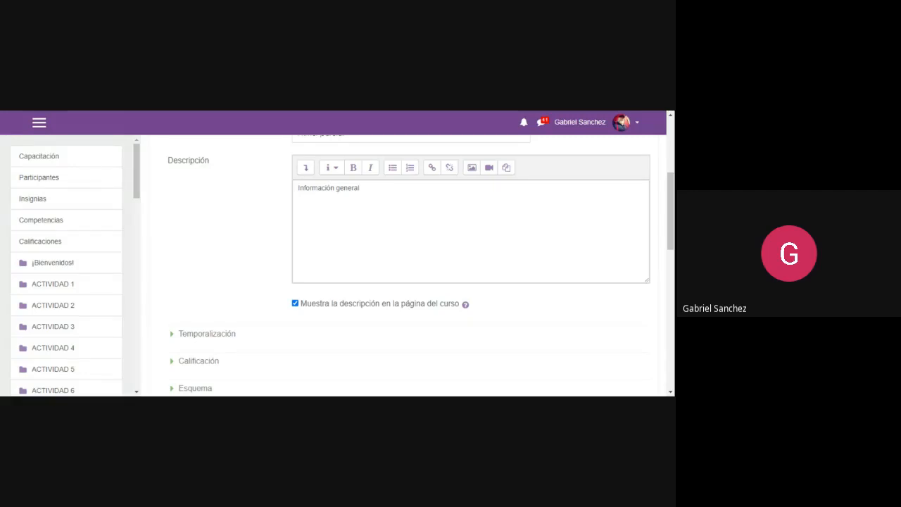
scroll(371, 224, down, 3)
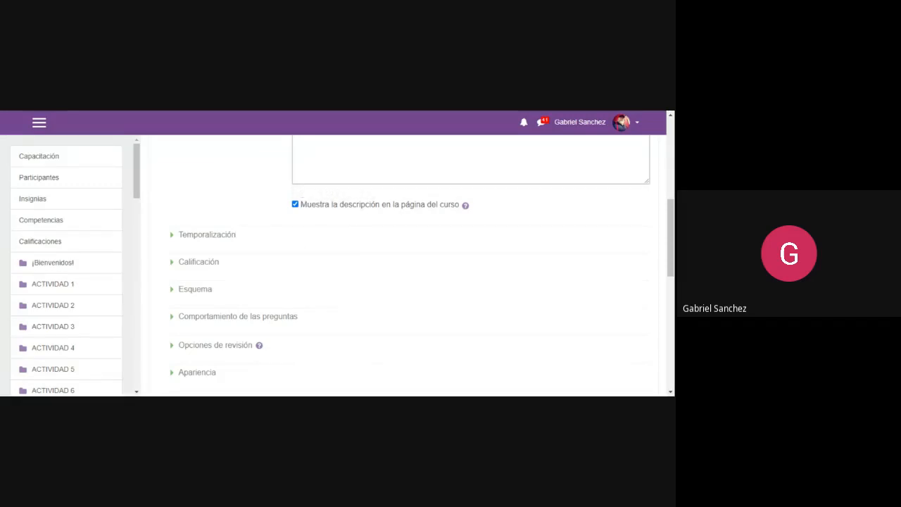
click(209, 238)
scroll(286, 238, down, 1)
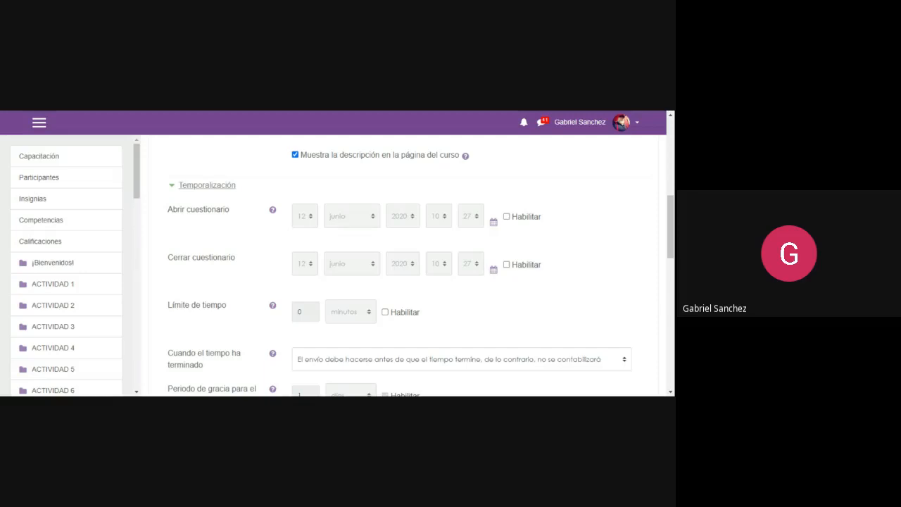
click(506, 216)
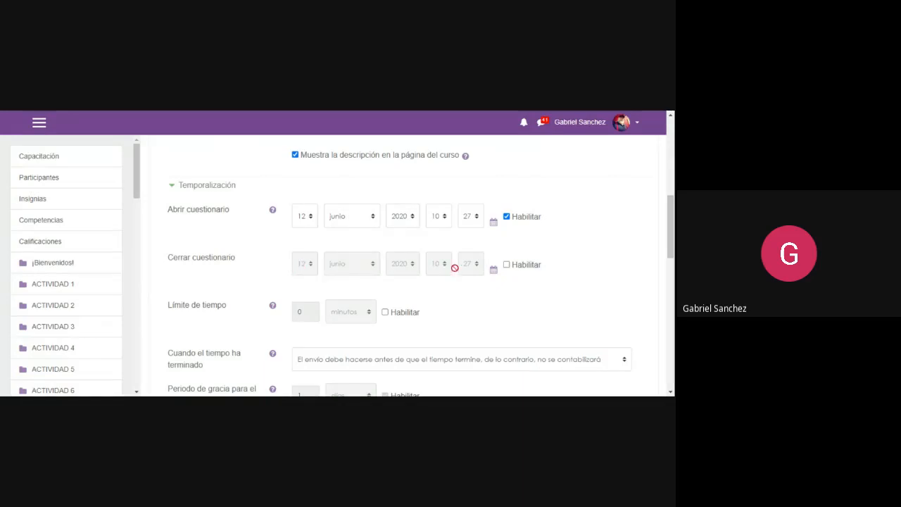
click(507, 264)
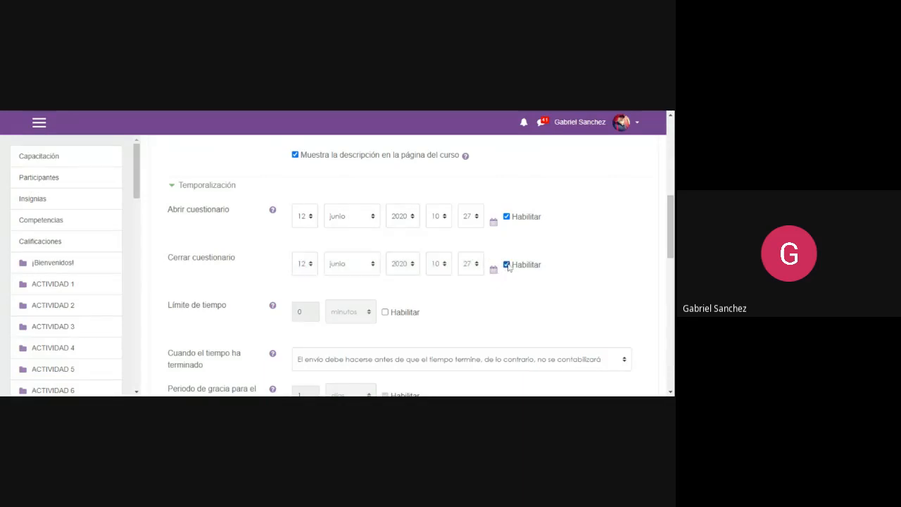
click(443, 265)
Enable a time limit of 45 minutes and set the action when time expires to "El envío se realiza automáticamente"
click(385, 313)
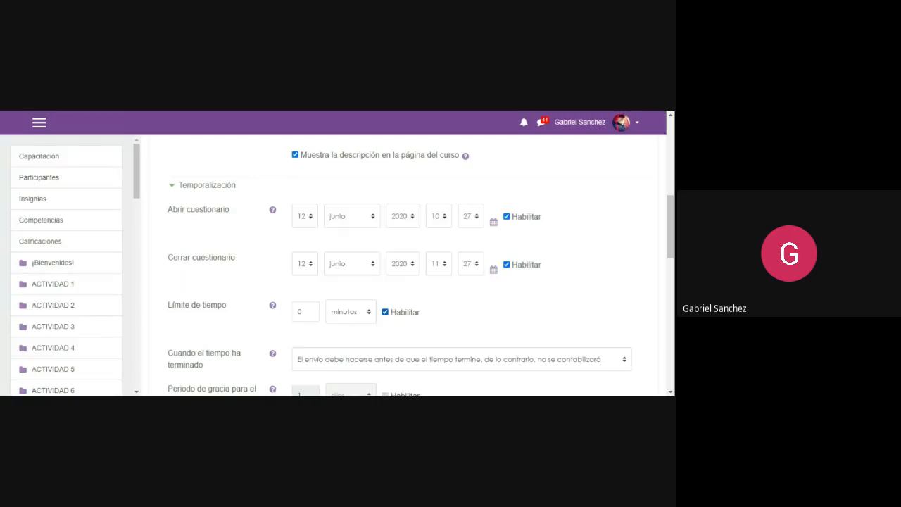
click(370, 316)
key(shift+Tab)
text(45)
scroll(402, 267, down, 2)
scroll(313, 322, down, 1)
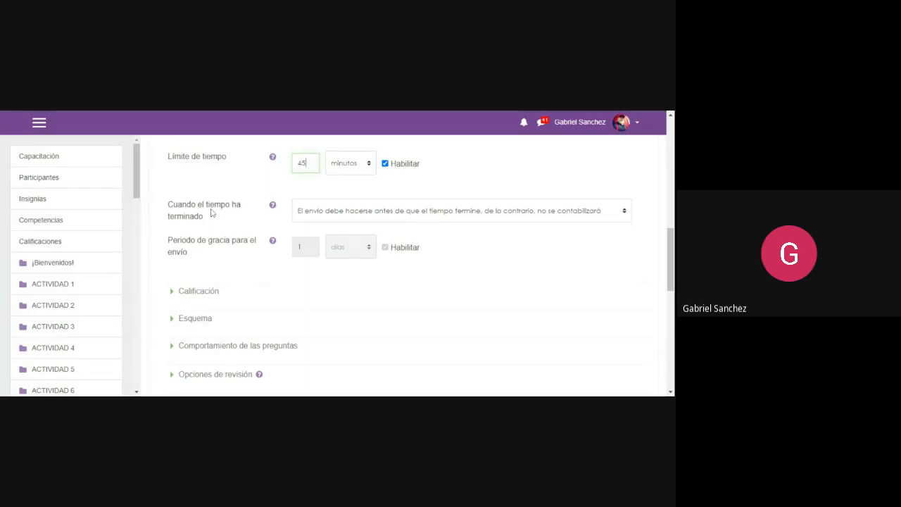
click(625, 217)
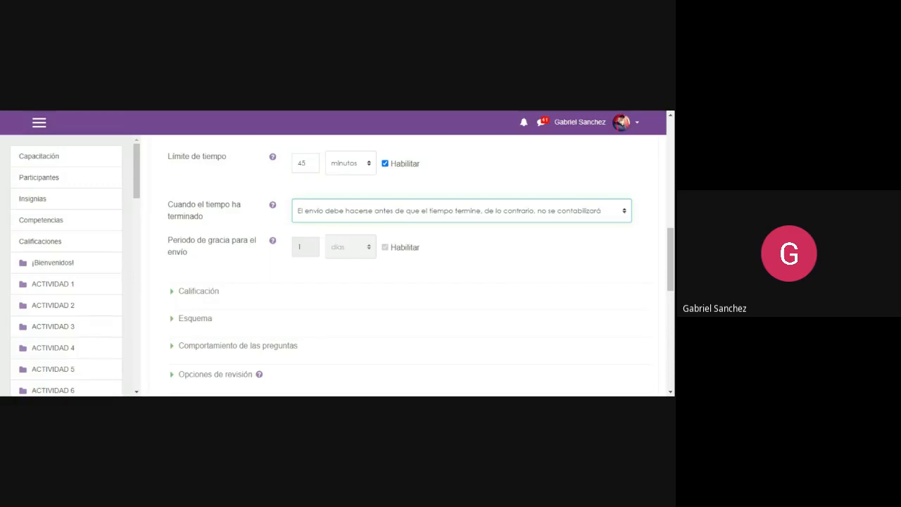
click(430, 229)
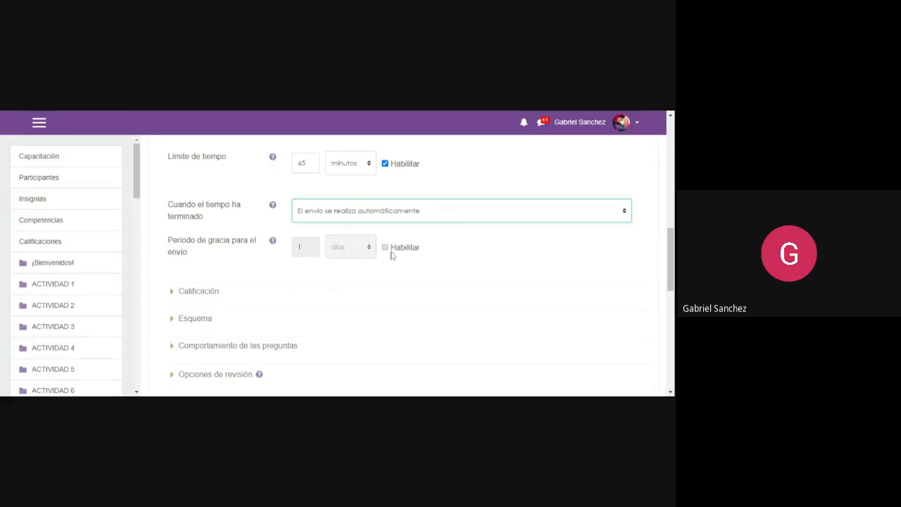
Expand the Calificación settings and examine the grade category's options and help text
scroll(392, 256, down, 1)
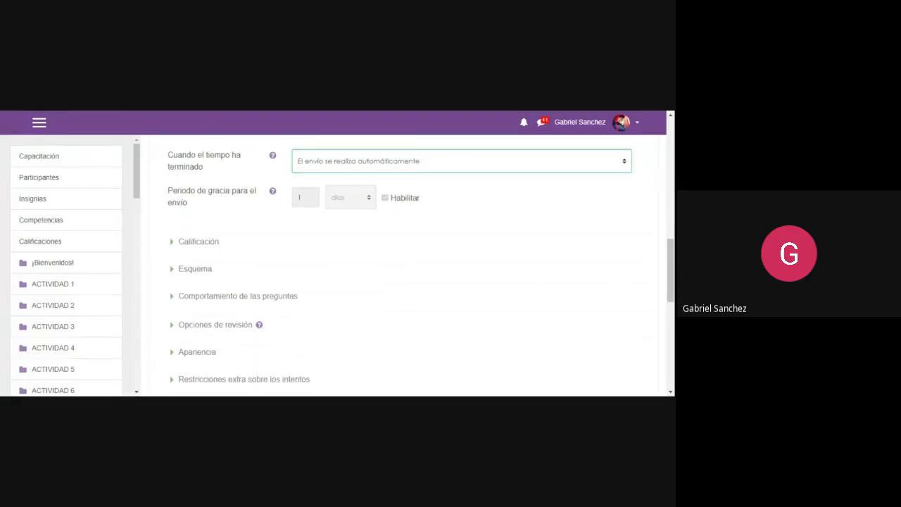
click(172, 243)
scroll(398, 258, down, 1)
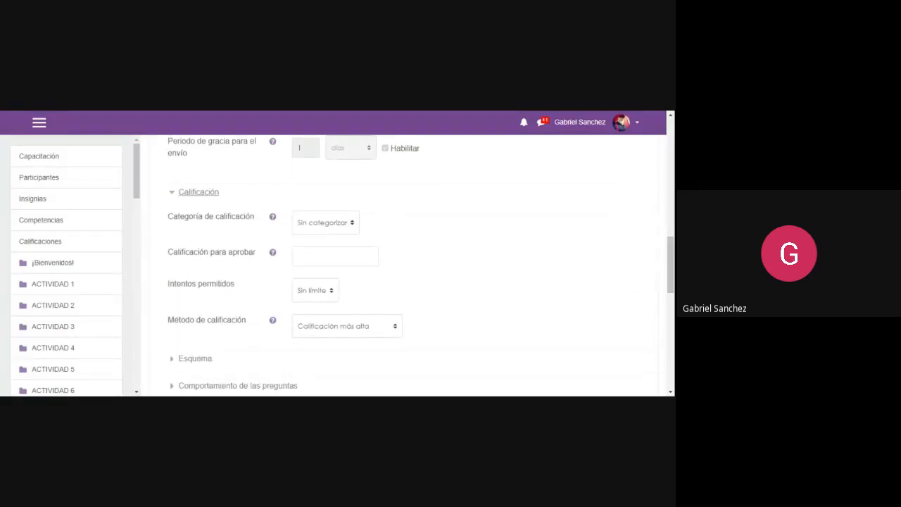
click(352, 225)
scroll(331, 221, down, 1)
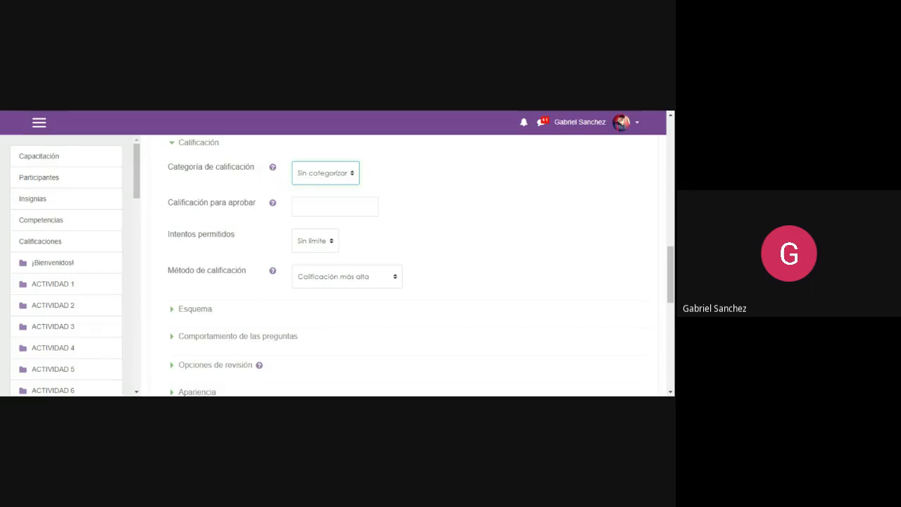
click(273, 167)
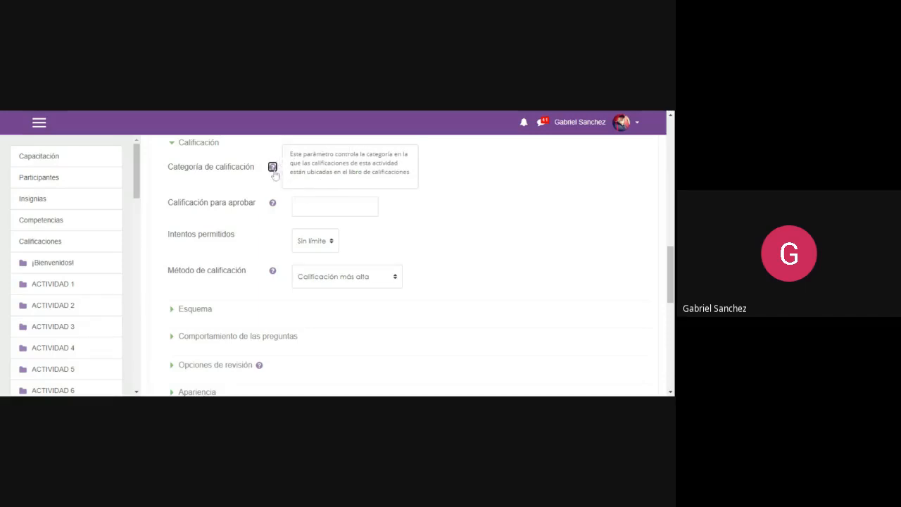
click(232, 220)
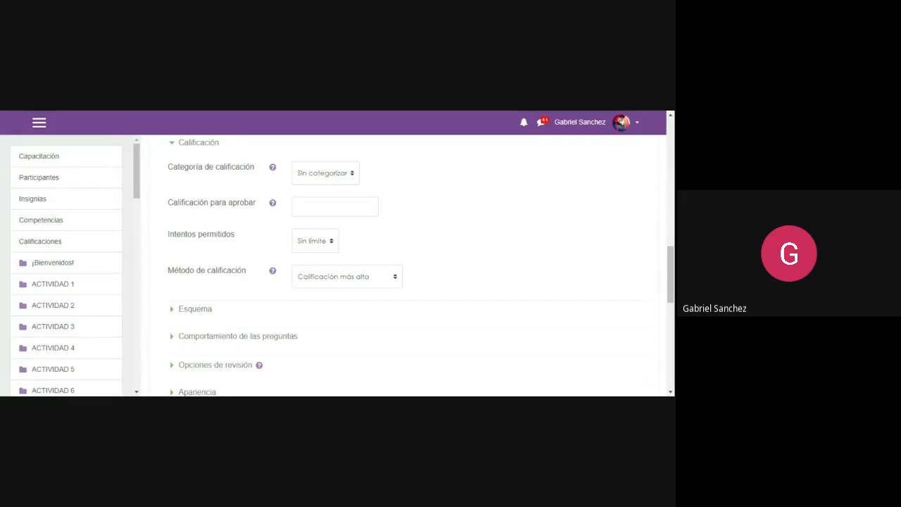
Set the quiz's passing grade to 6 and its allowed attempts to 2
click(335, 207)
text(6)
scroll(357, 242, down, 1)
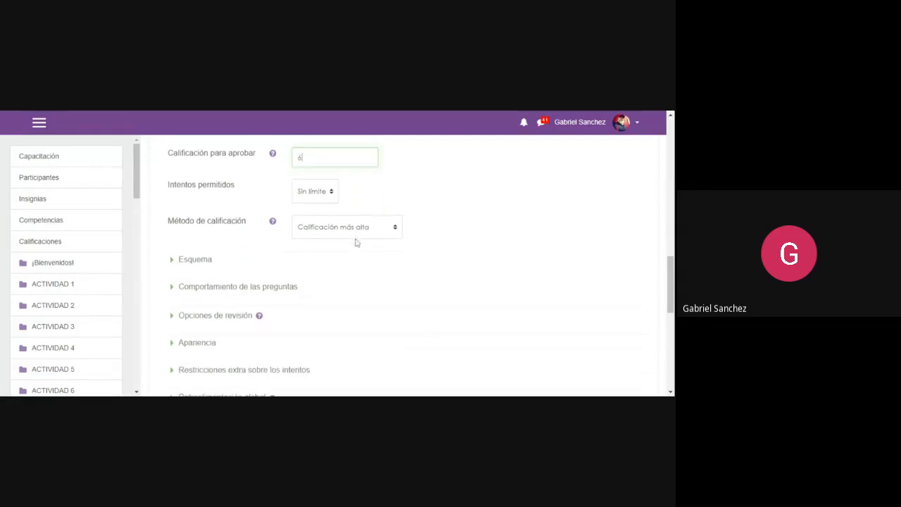
scroll(356, 242, up, 1)
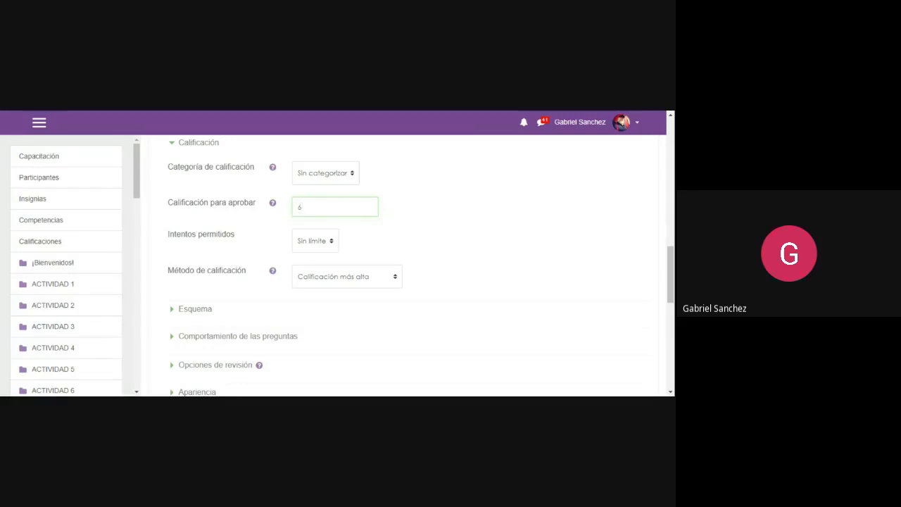
click(333, 244)
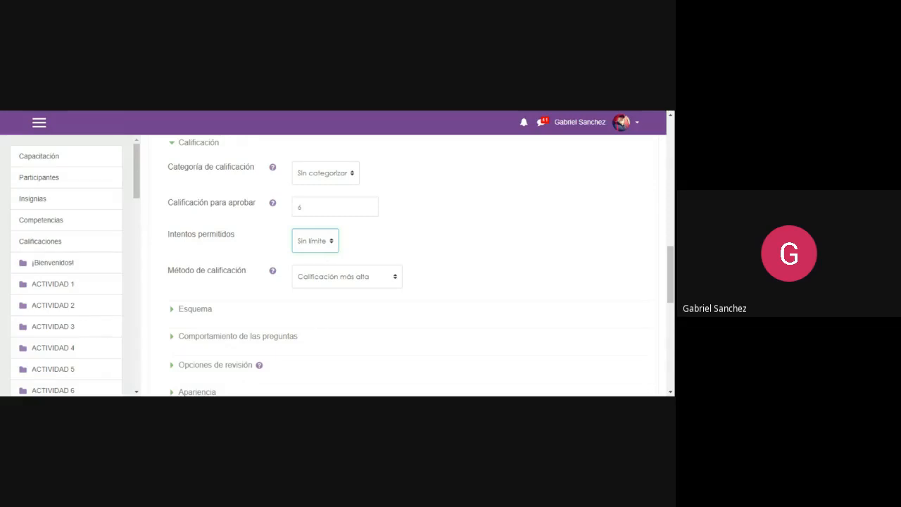
click(309, 276)
Look through the quiz's grading methods, ending on "Calificación más alta"
click(396, 280)
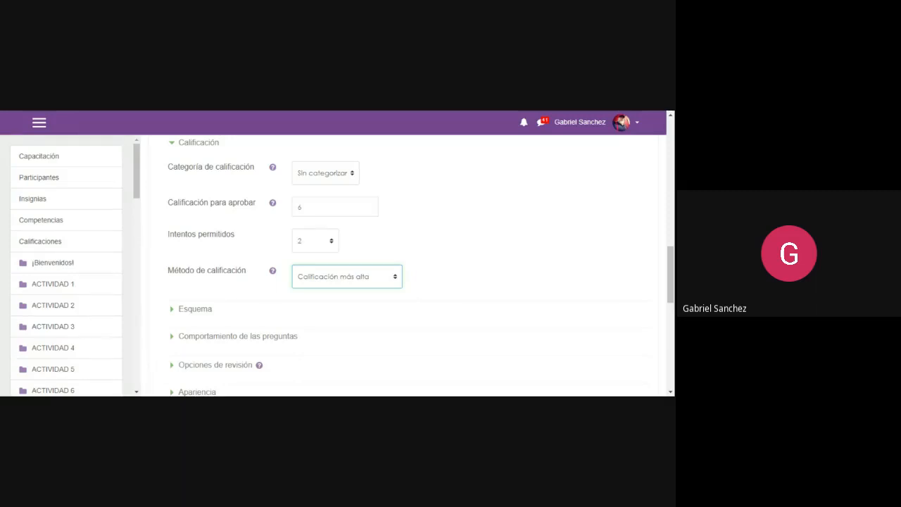
key(Down)
key(Up)
Expand the Esquema settings with their additional options and examine the choices for new pages and navigation method
scroll(309, 302, down, 2)
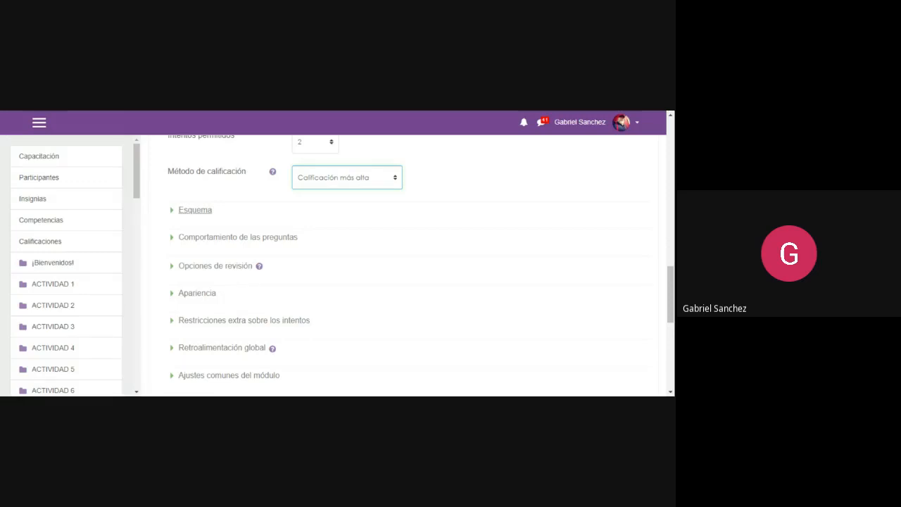
click(187, 211)
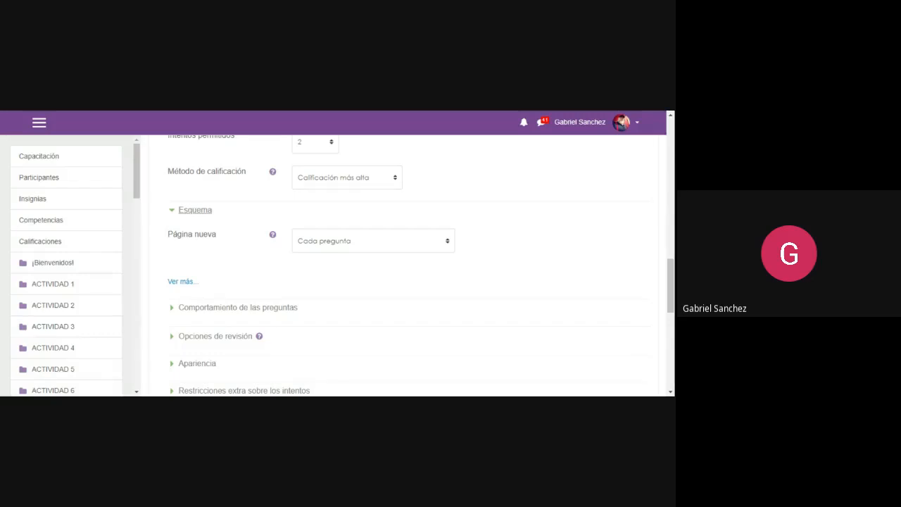
click(449, 242)
click(181, 281)
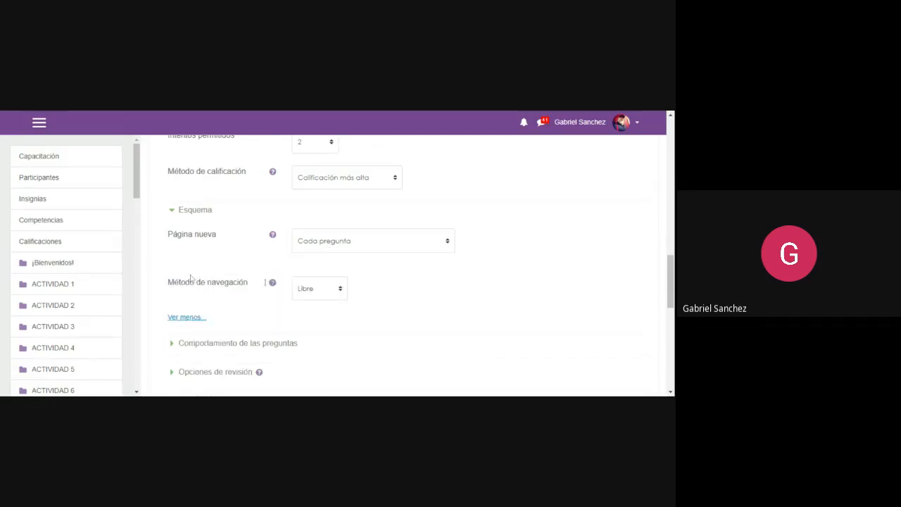
click(185, 318)
click(187, 283)
click(342, 290)
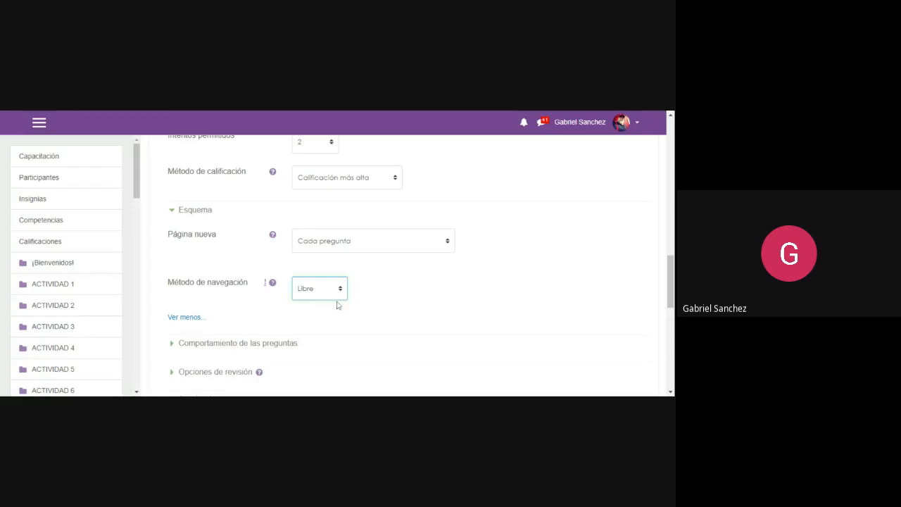
Look through the navigation method's choices and keep it on "Libre"
key(Down)
click(326, 311)
scroll(326, 310, down, 3)
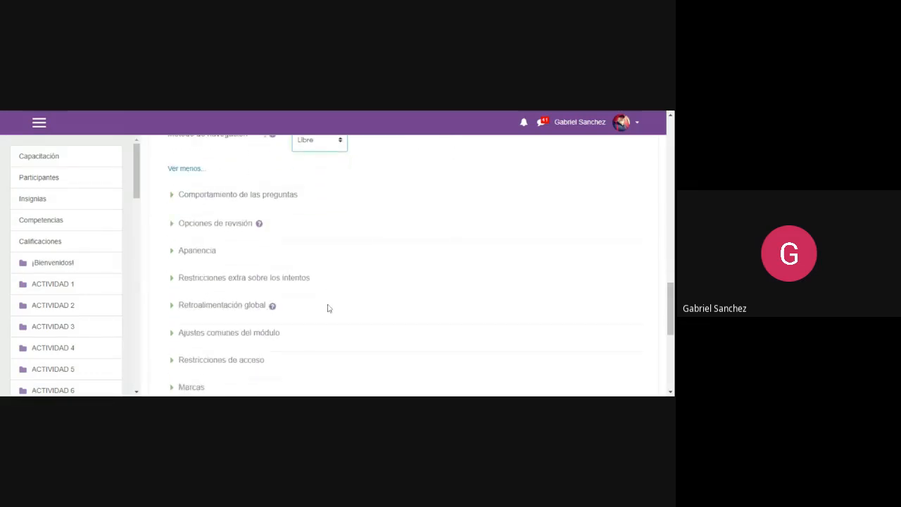
Expand the Comportamiento de las preguntas settings and examine the question behaviour choices and the additional options
click(179, 198)
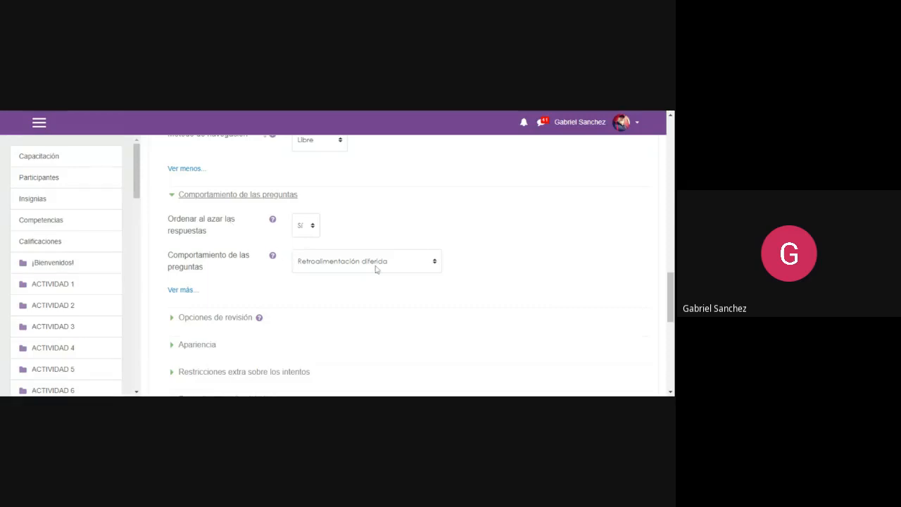
click(434, 265)
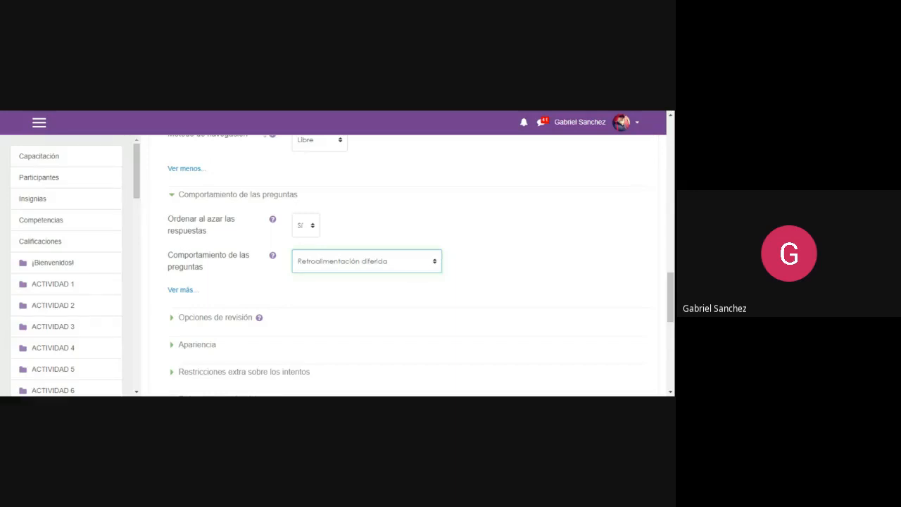
scroll(404, 264, down, 1)
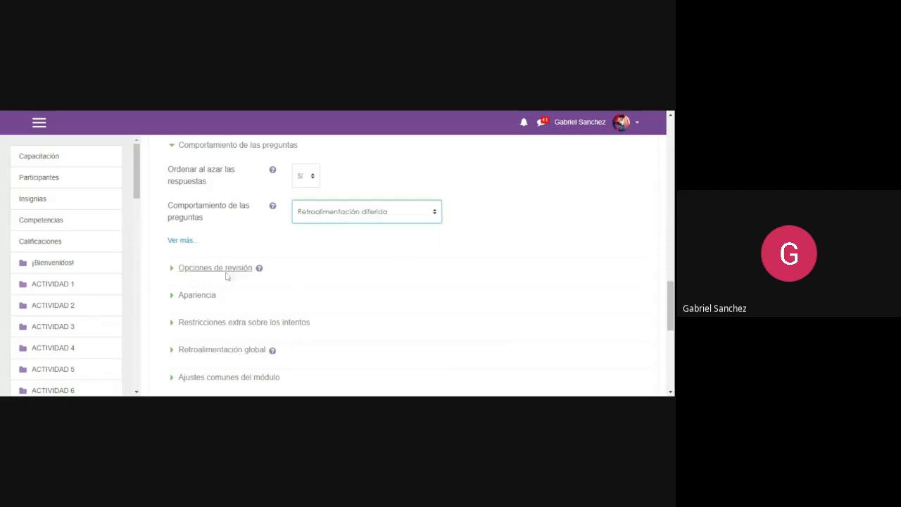
click(180, 241)
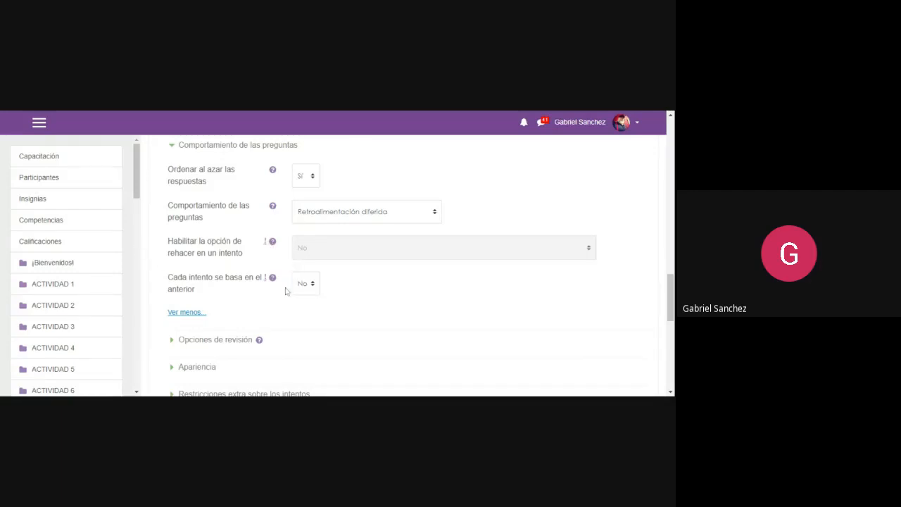
click(176, 312)
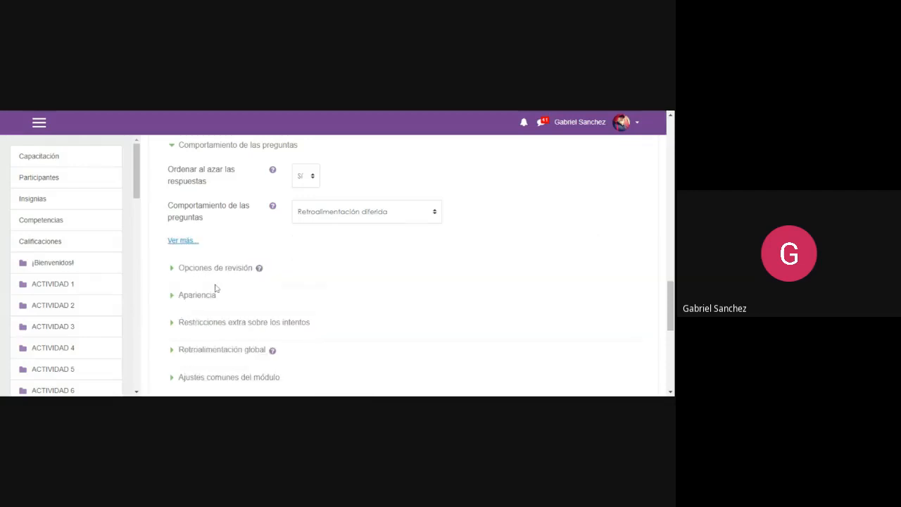
scroll(216, 288, down, 1)
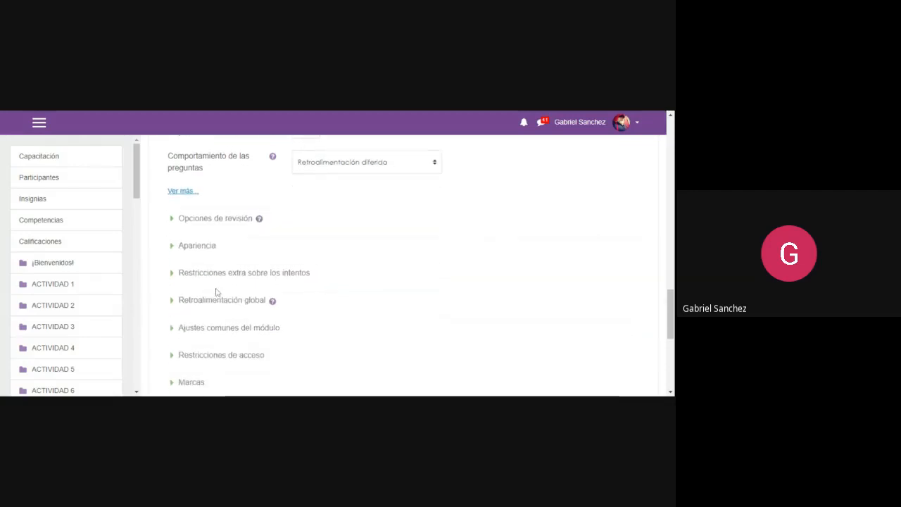
Expand Opciones de revisión and examine the review items offered during, right after and later than the attempt, and after closing
click(222, 219)
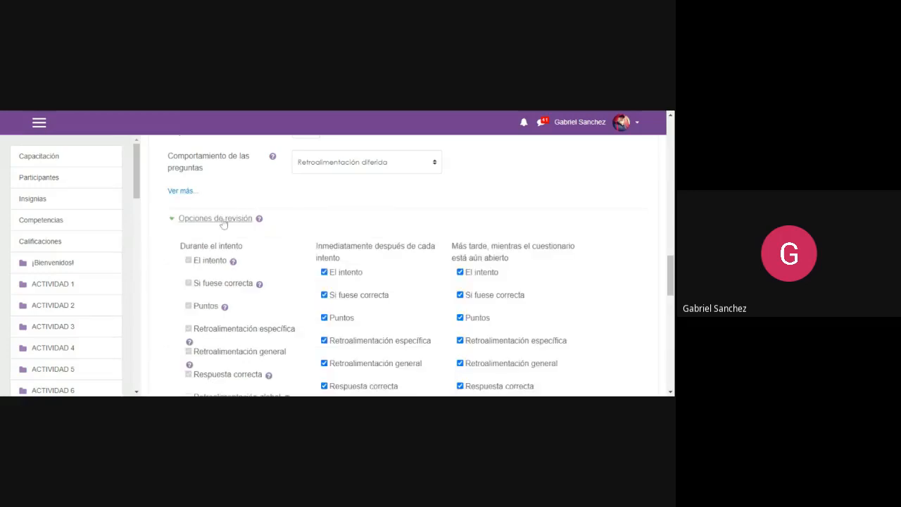
scroll(314, 218, down, 4)
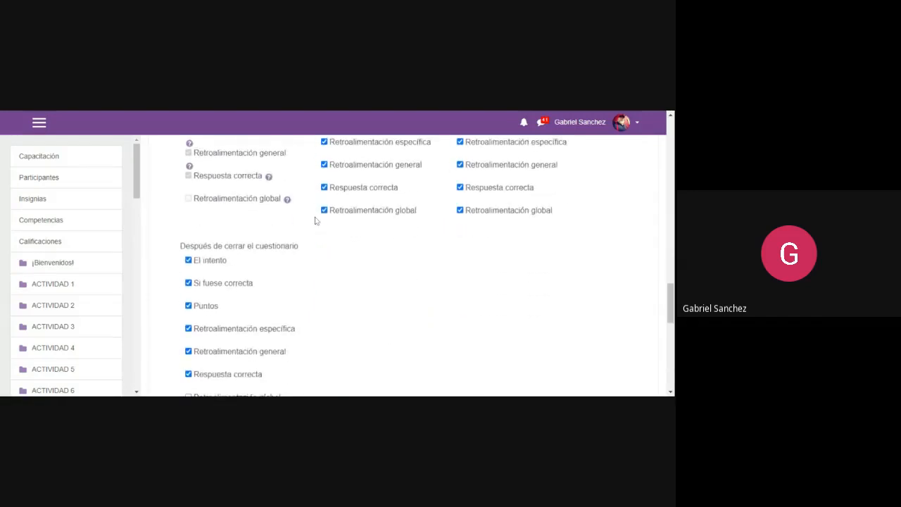
scroll(315, 221, up, 3)
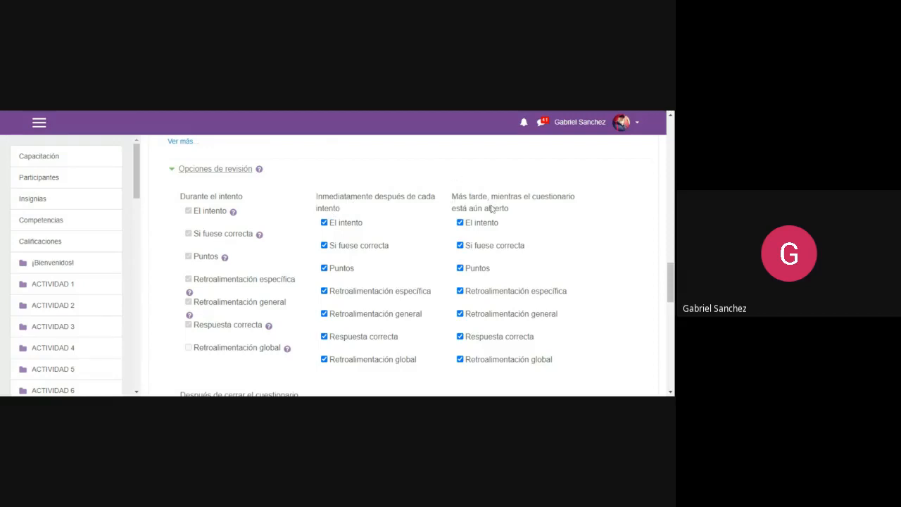
scroll(491, 209, down, 2)
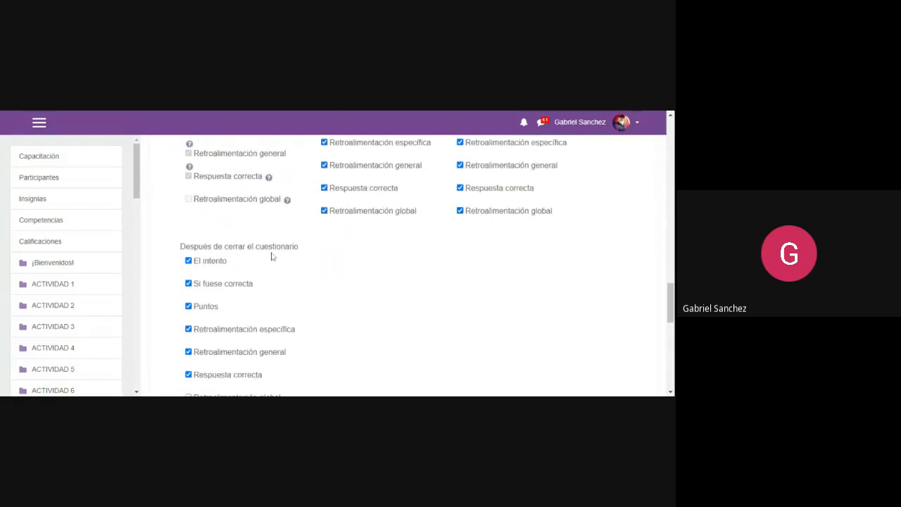
scroll(273, 256, up, 3)
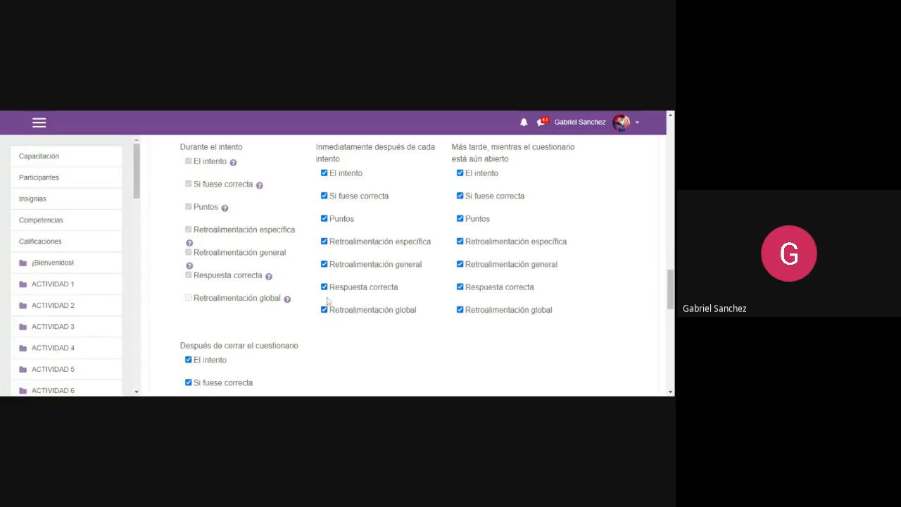
Disable Retroalimentación general, Retroalimentación específica and El intento for the review immediately after each attempt
click(324, 264)
click(324, 242)
click(325, 174)
Disable El intento, Puntos and Retroalimentación global for the later review while the quiz is still open
click(460, 173)
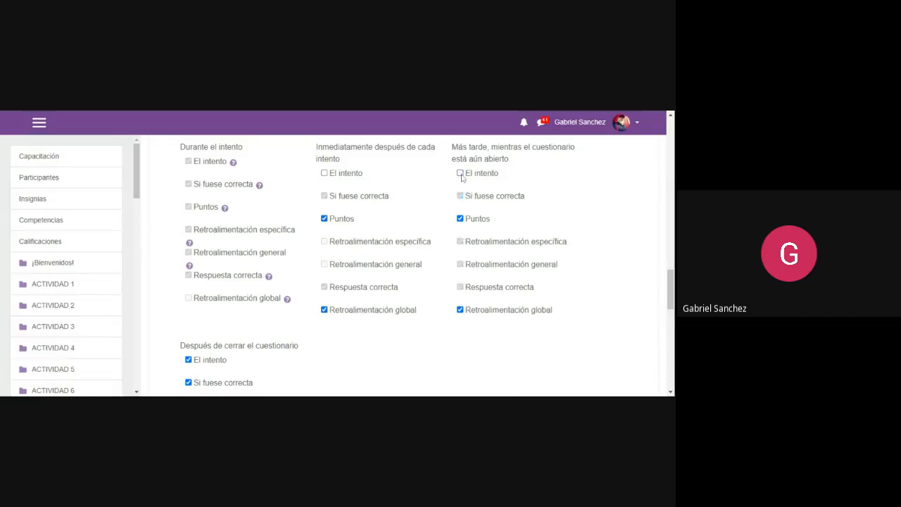
click(460, 218)
click(460, 309)
Disable El intento for the review after the quiz closes
scroll(361, 362, down, 4)
scroll(180, 295, up, 1)
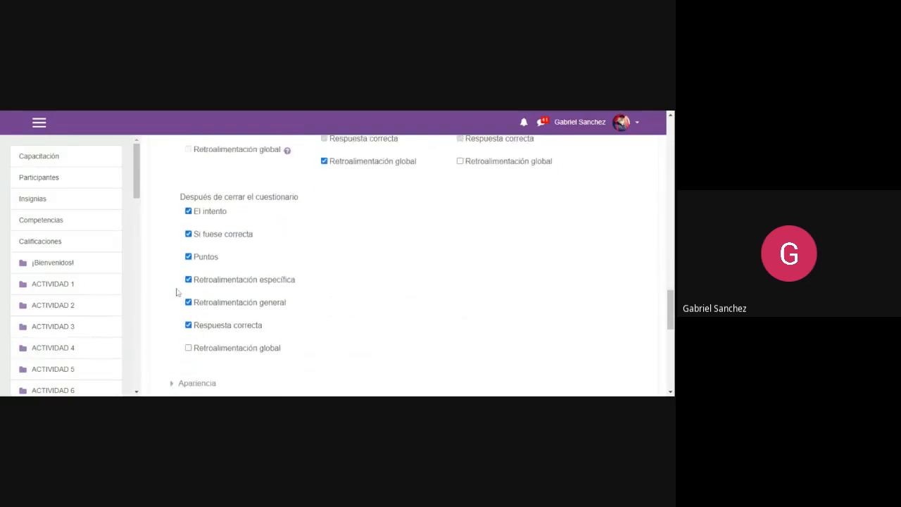
click(189, 212)
Compare the chosen review options across the different moments of the quiz
scroll(512, 291, up, 2)
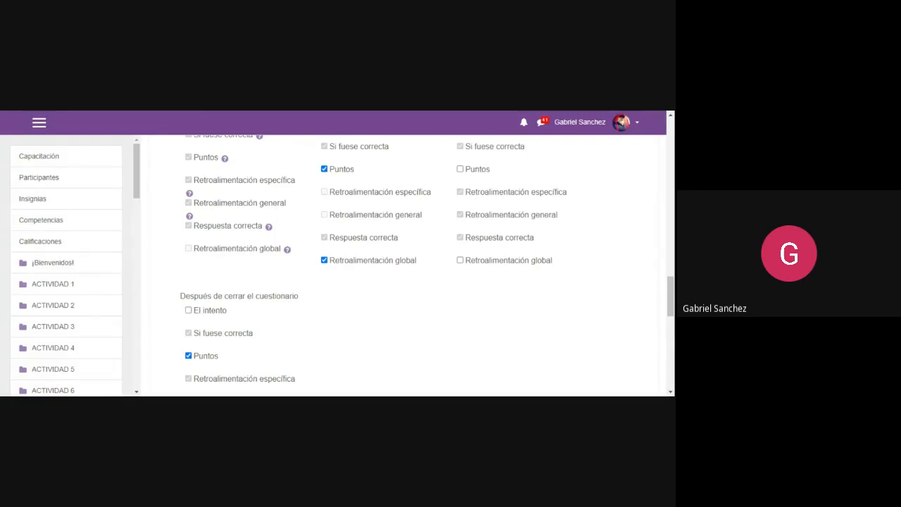
scroll(321, 281, down, 2)
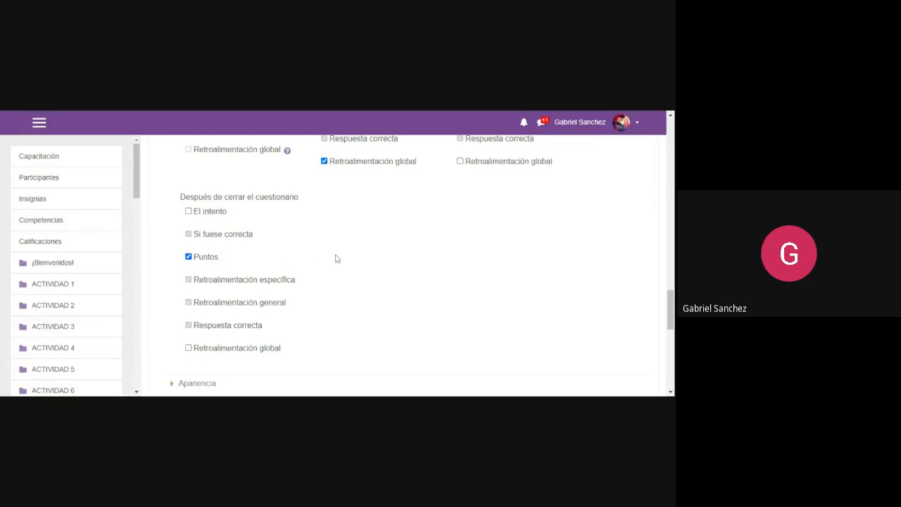
scroll(337, 259, up, 2)
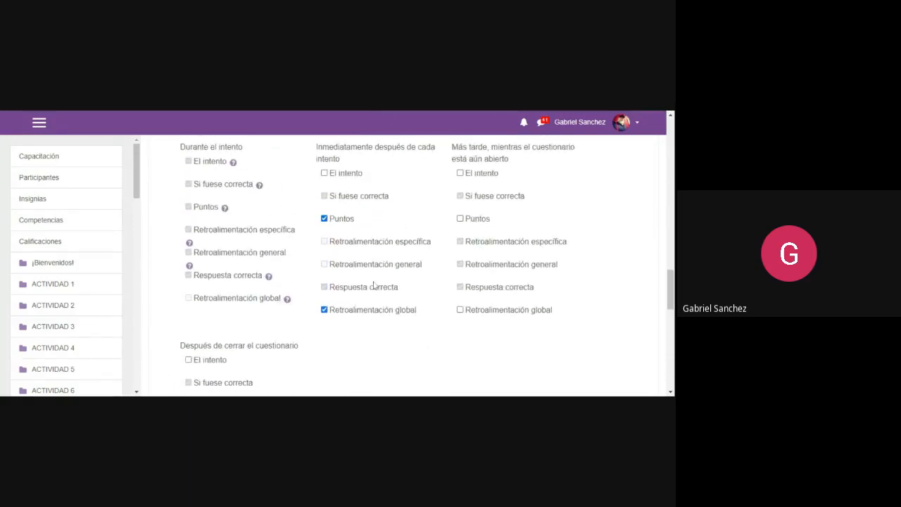
scroll(374, 284, up, 1)
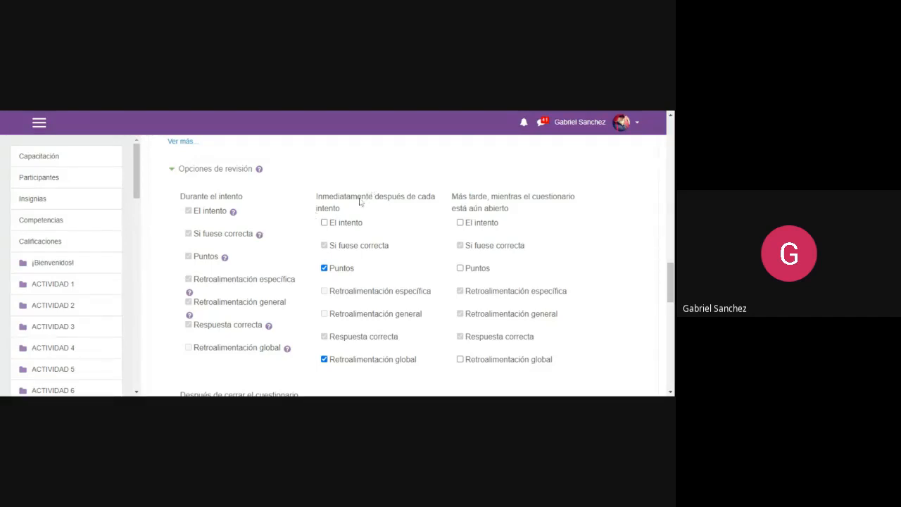
scroll(371, 281, down, 2)
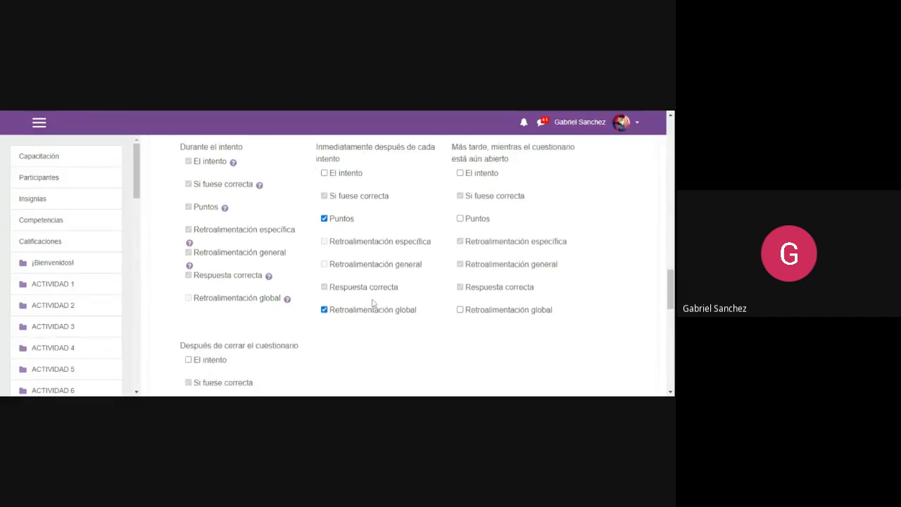
scroll(373, 303, down, 3)
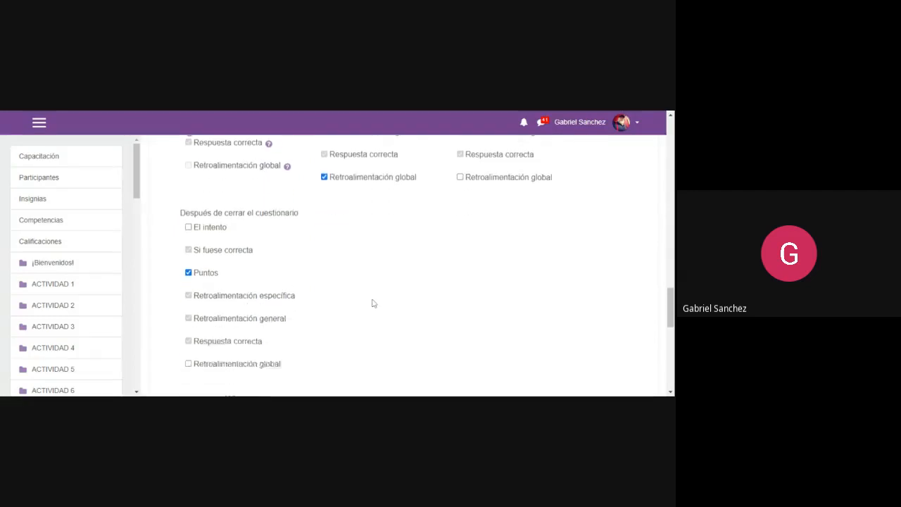
Expand the Apariencia settings and examine the user image and decimal places options
scroll(374, 302, down, 2)
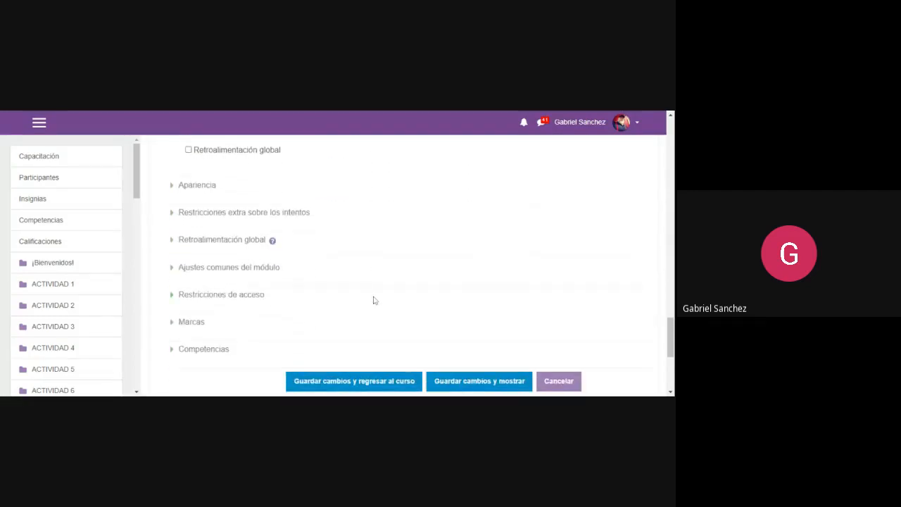
click(182, 189)
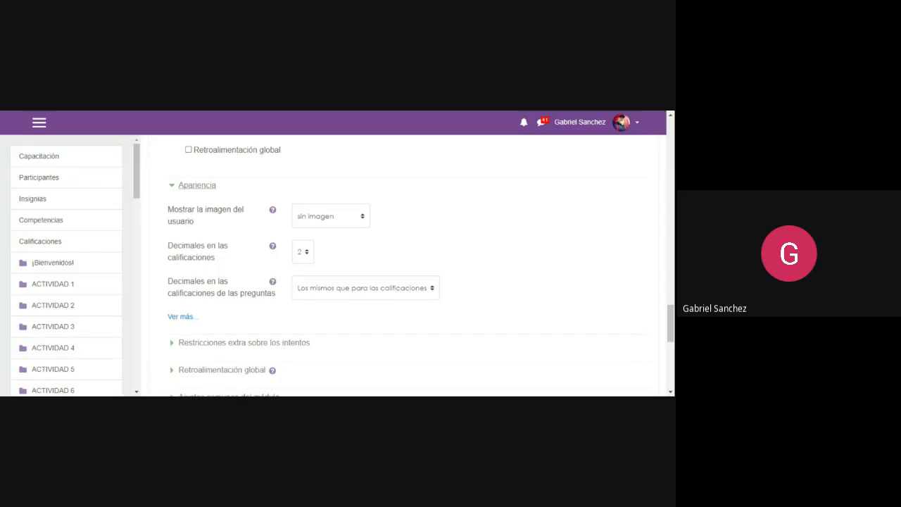
scroll(326, 277, down, 1)
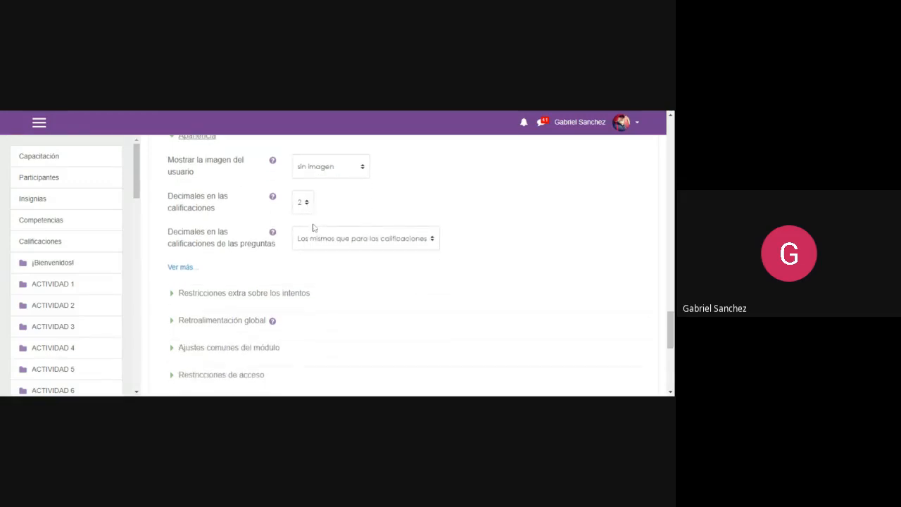
scroll(314, 228, down, 1)
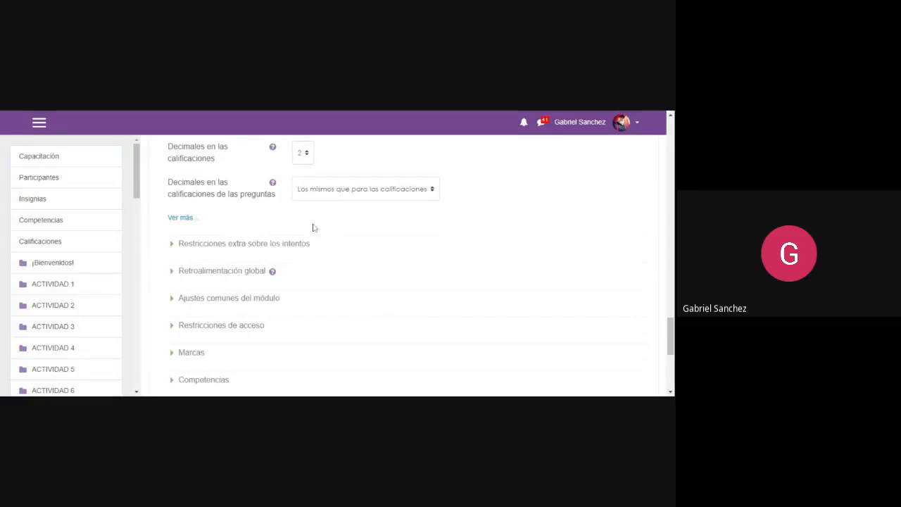
scroll(314, 228, down, 1)
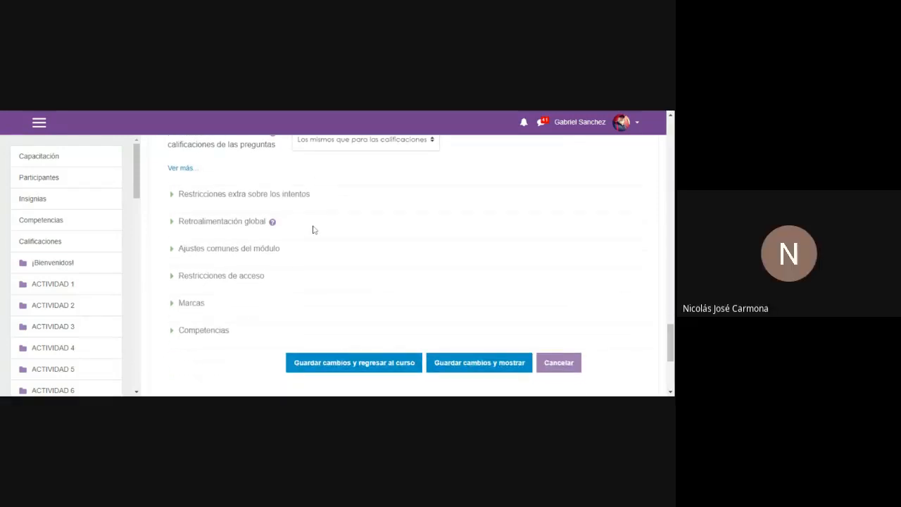
Enable El intento again for the review after the quiz closes
scroll(314, 229, up, 4)
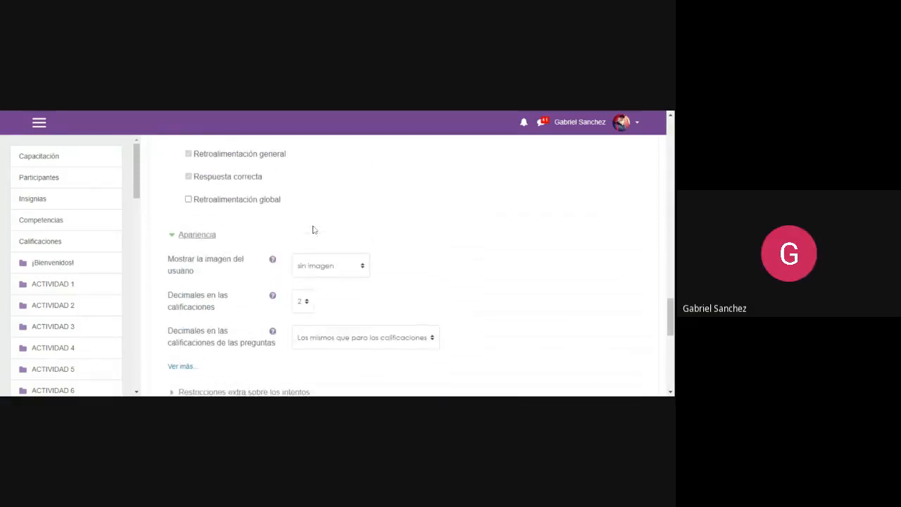
scroll(314, 229, up, 1)
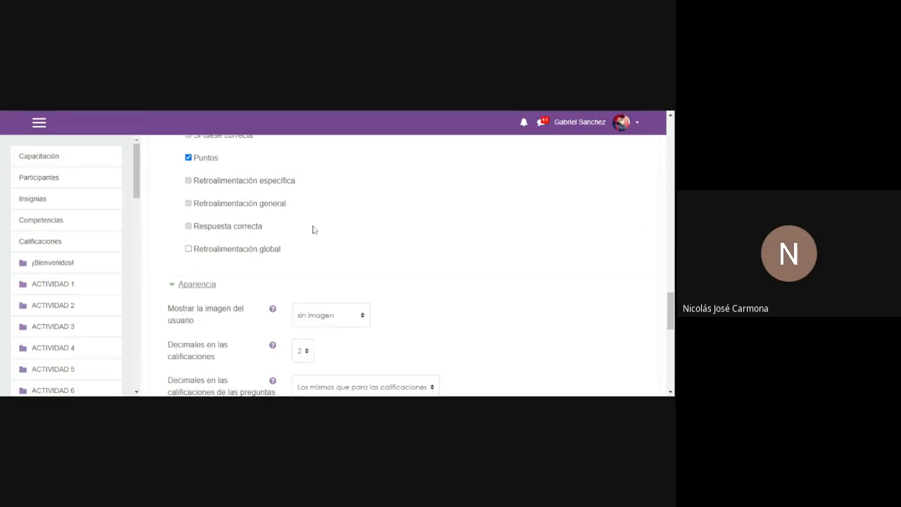
scroll(314, 229, up, 3)
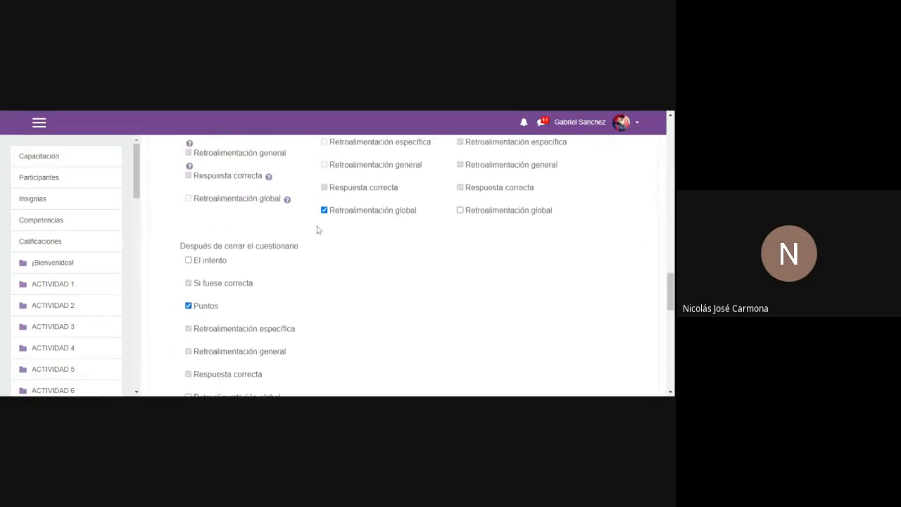
scroll(316, 229, down, 4)
scroll(319, 230, up, 1)
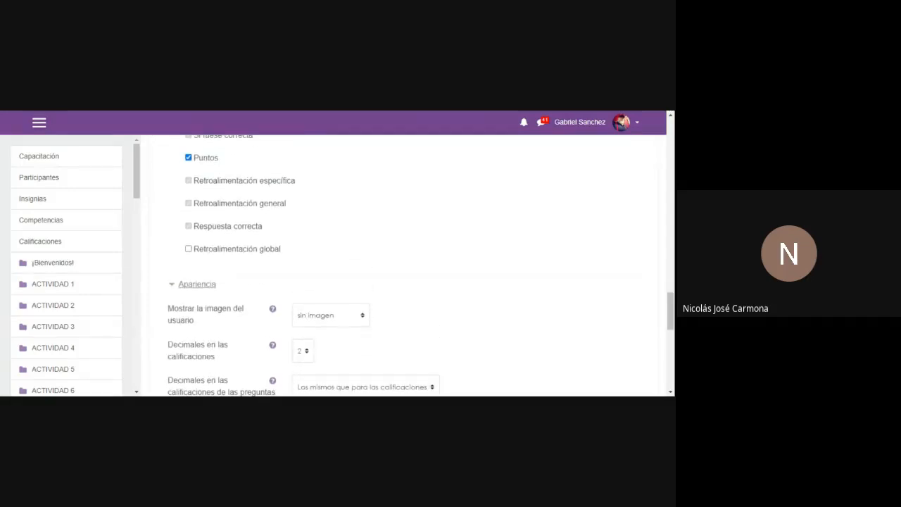
scroll(318, 229, up, 1)
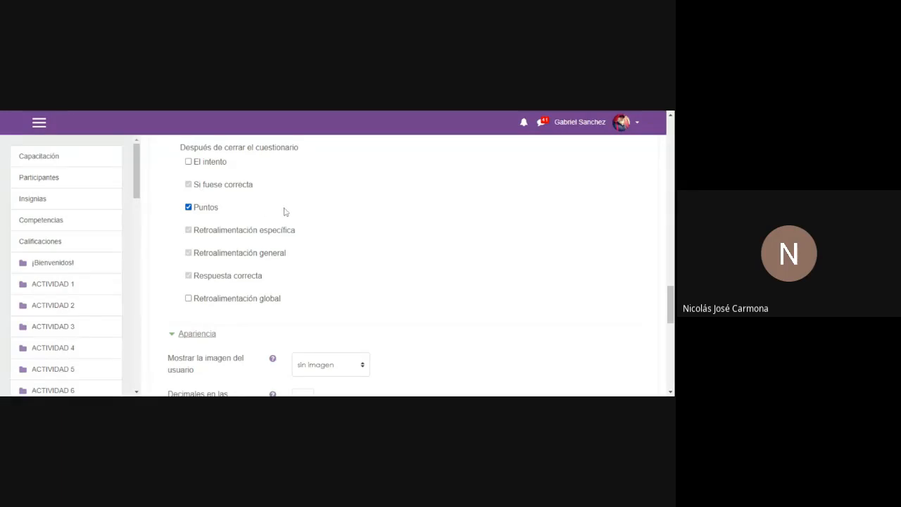
scroll(296, 215, up, 1)
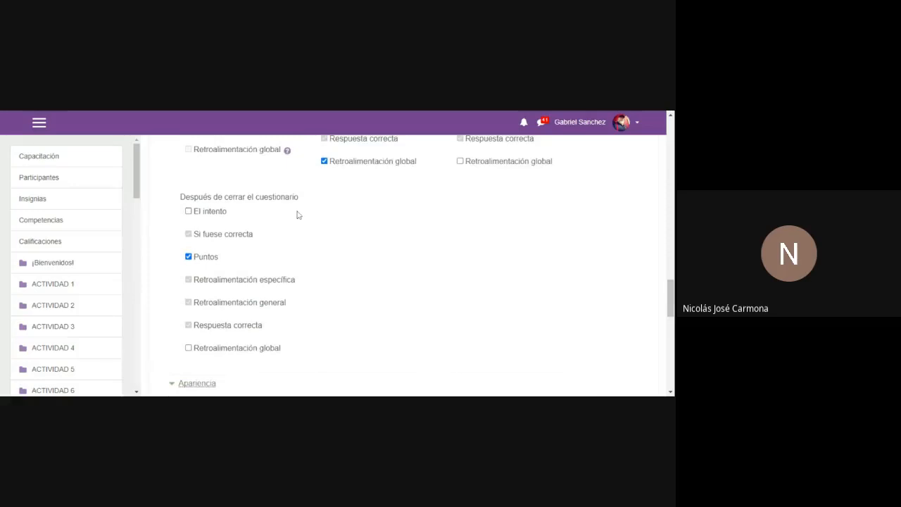
scroll(296, 215, down, 1)
scroll(288, 217, up, 1)
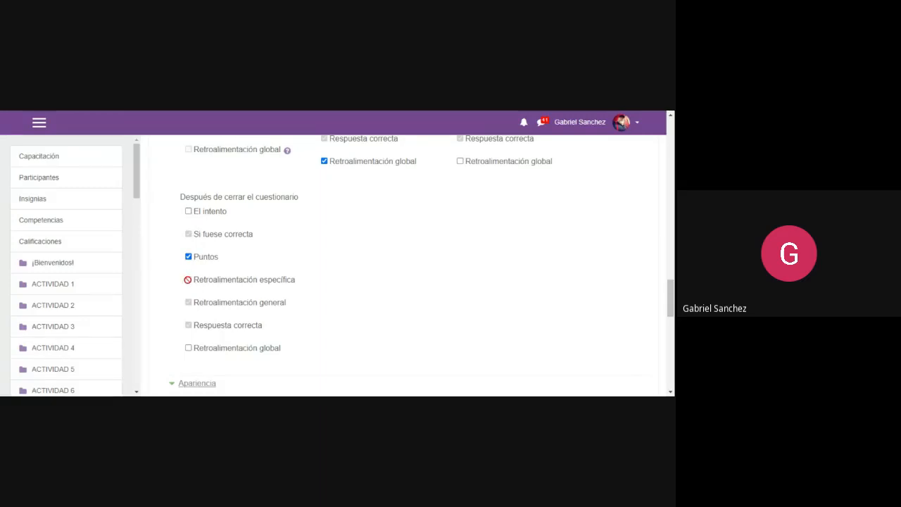
click(188, 211)
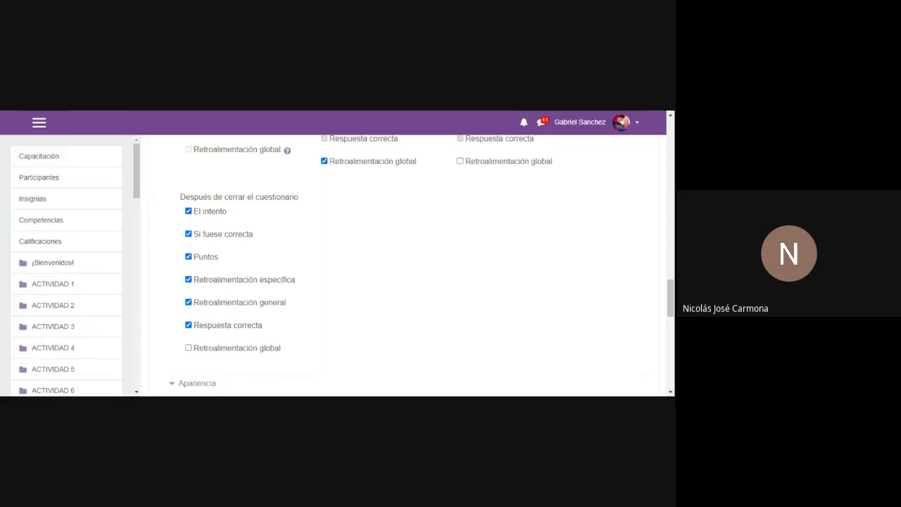
Return to the Temporalización settings and examine the quiz's opening and closing dates and time limit
scroll(400, 270, up, 10)
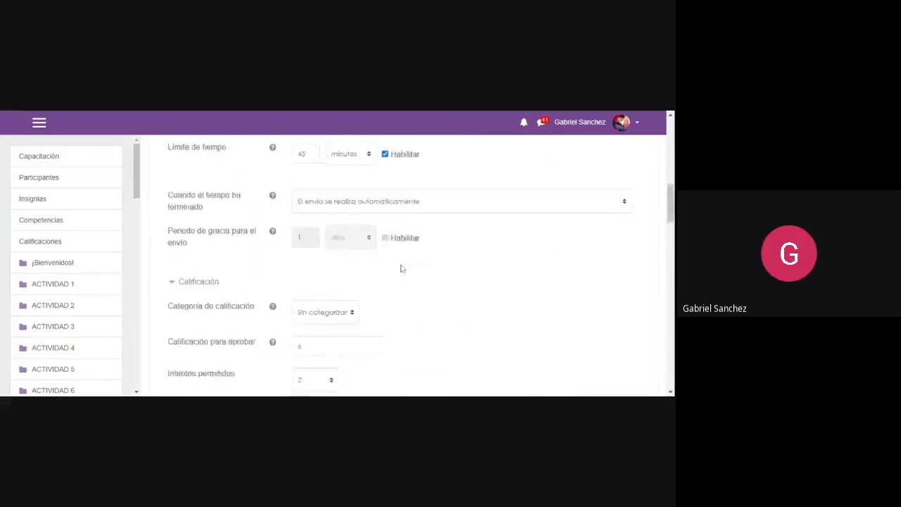
scroll(400, 268, down, 4)
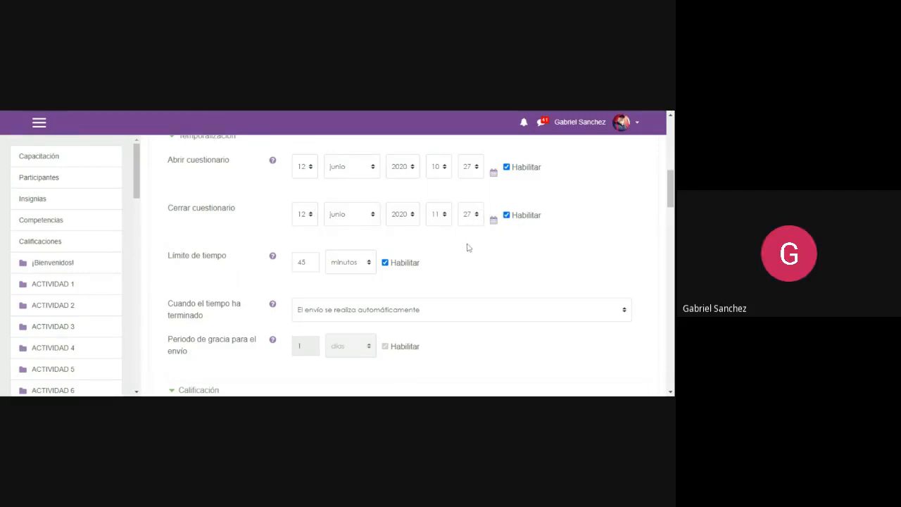
Review the quiz's grading, layout, question behaviour and review settings down to the Apariencia section
scroll(466, 248, down, 5)
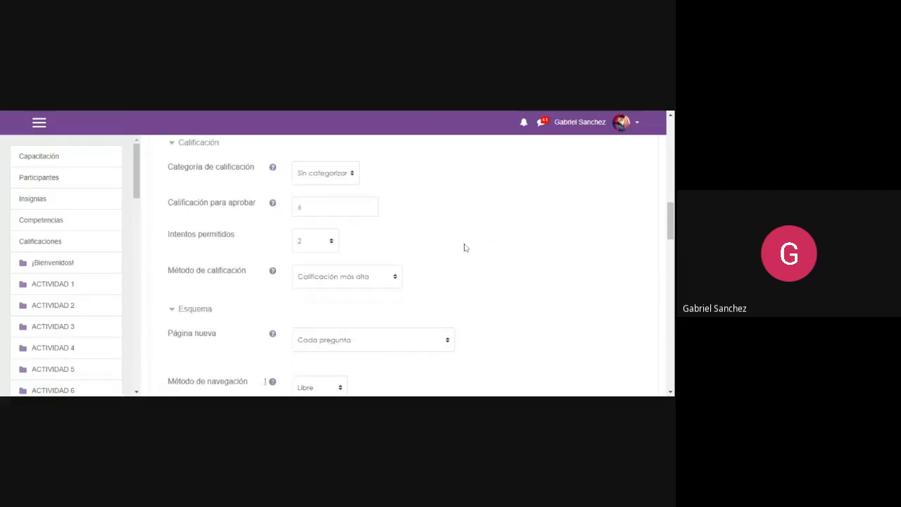
scroll(465, 249, down, 4)
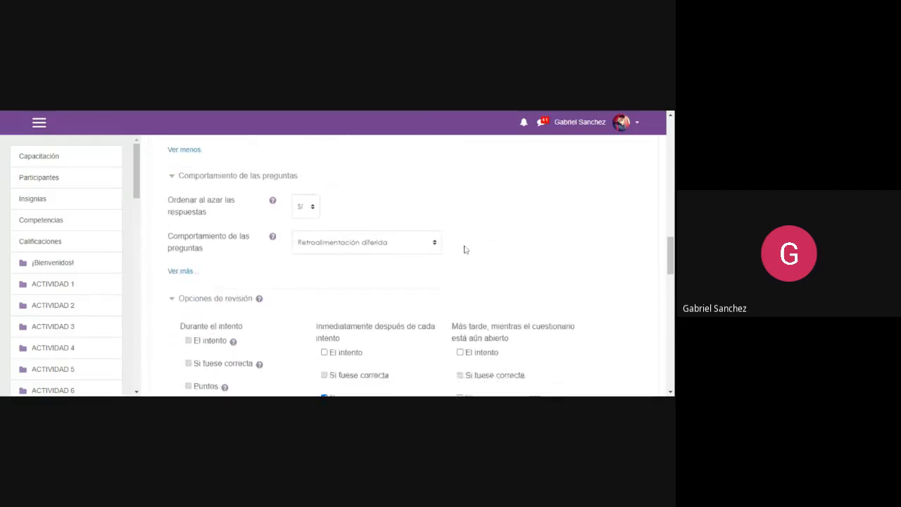
scroll(465, 249, down, 5)
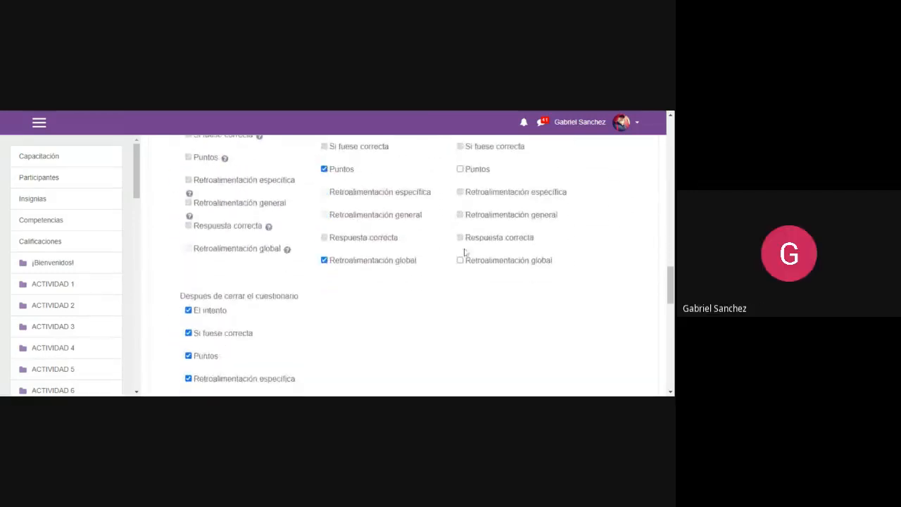
scroll(464, 250, down, 3)
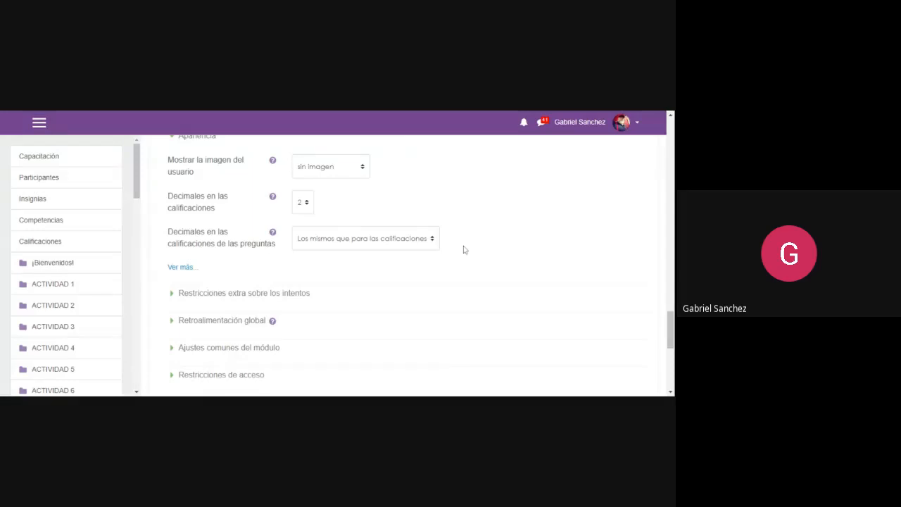
scroll(464, 249, down, 1)
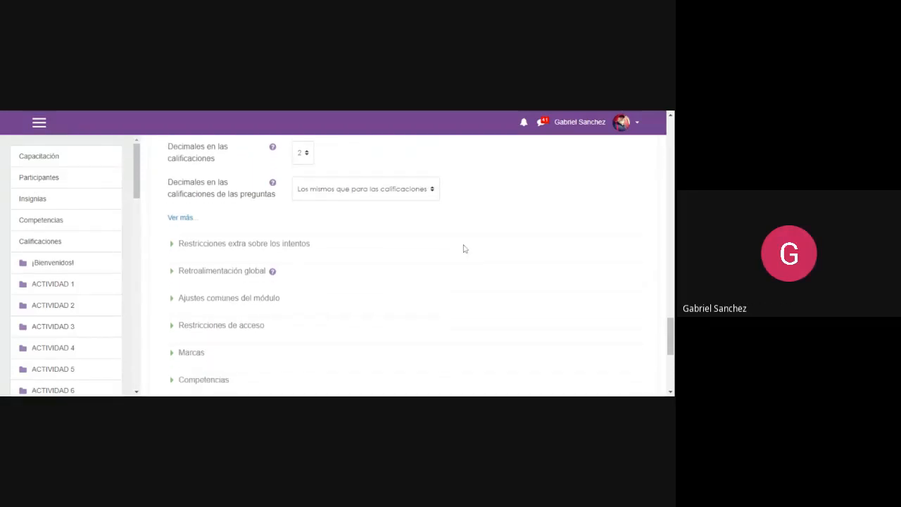
Examine the Opciones de revisión chosen for each moment of the quiz, from during the attempt to after closing
scroll(464, 249, up, 4)
scroll(464, 249, up, 3)
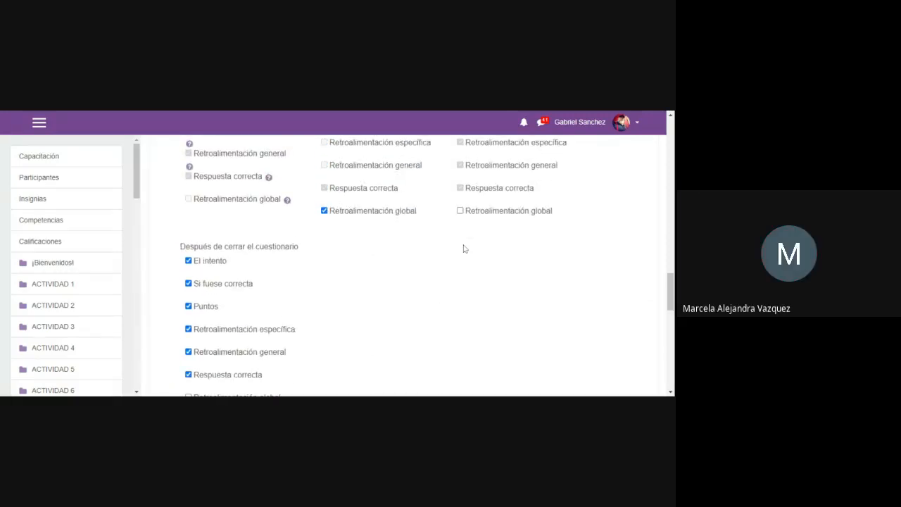
scroll(464, 250, up, 3)
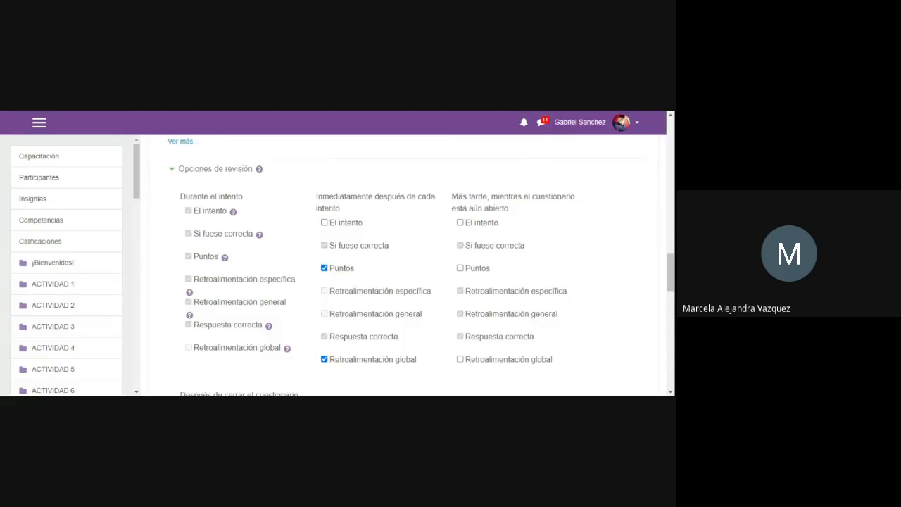
scroll(466, 245, down, 4)
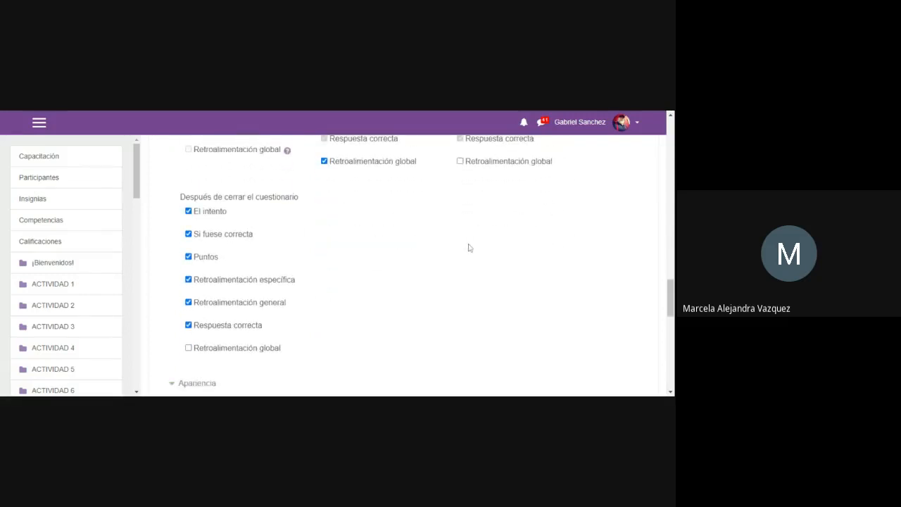
scroll(469, 248, up, 3)
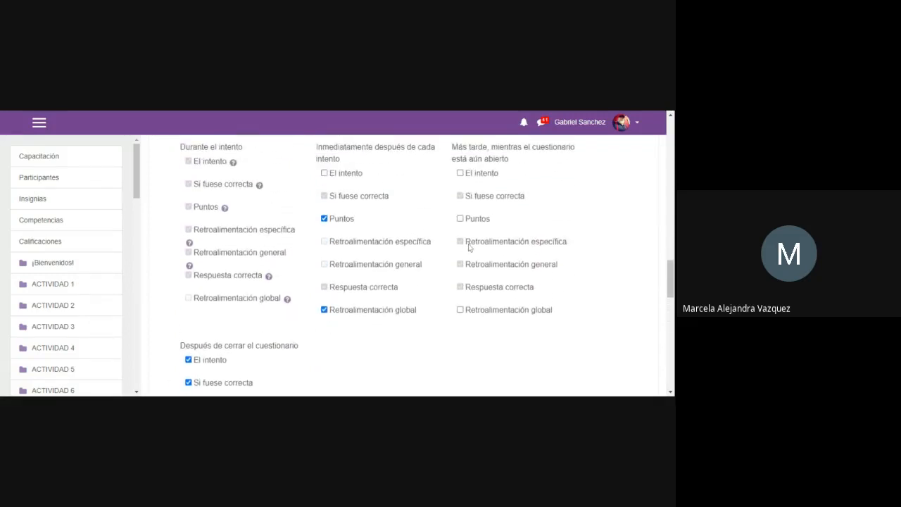
scroll(470, 246, up, 1)
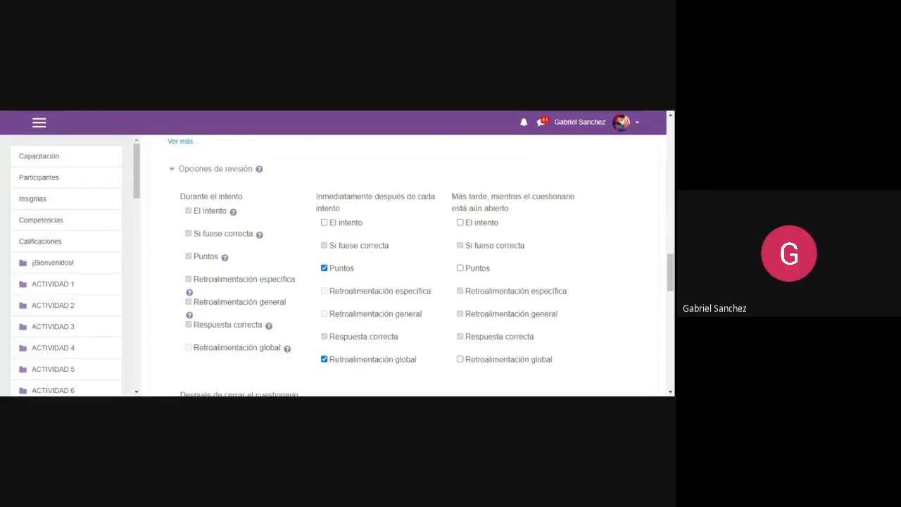
scroll(236, 233, down, 5)
scroll(237, 233, down, 3)
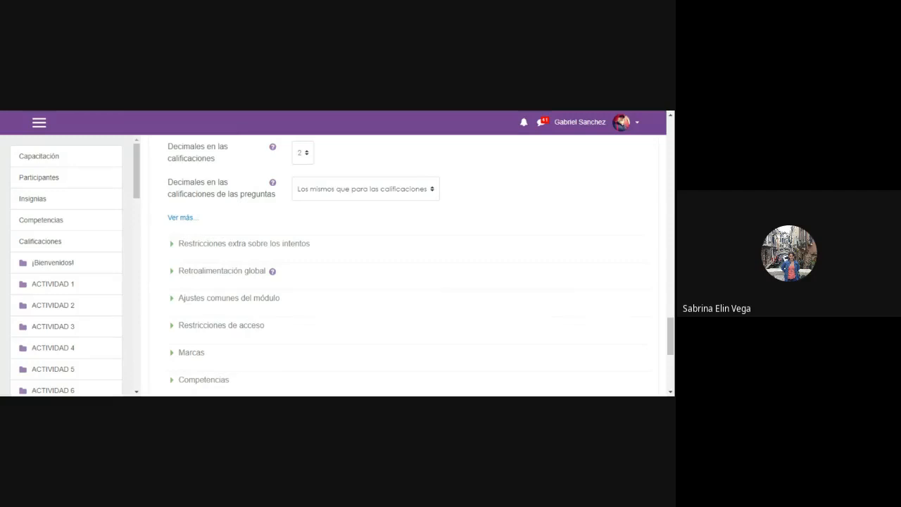
scroll(237, 233, up, 3)
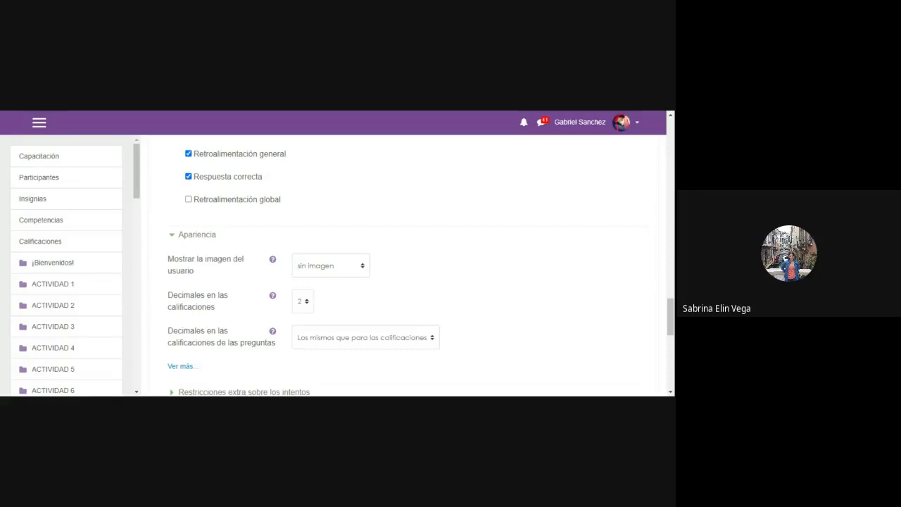
scroll(293, 253, down, 3)
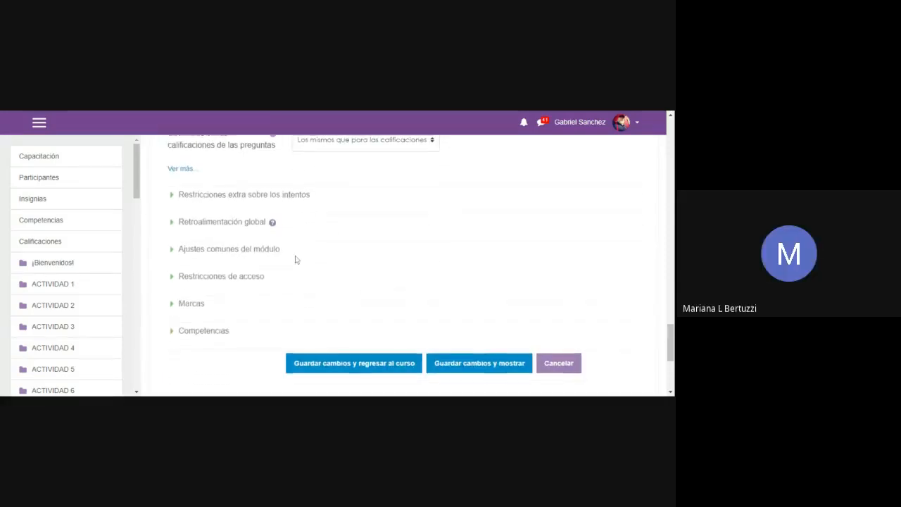
scroll(296, 260, up, 1)
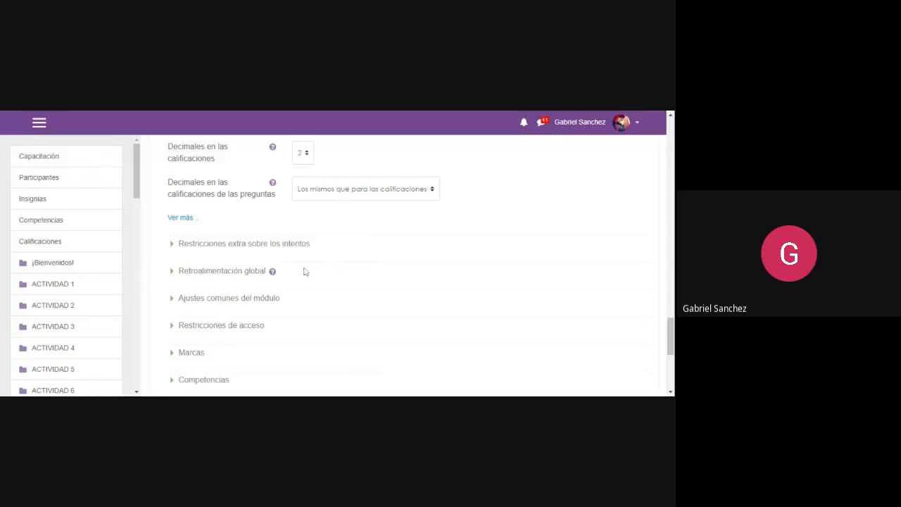
Expand Restricciones extra sobre los intentos, examine its password, network address and delay options, and collapse it again
click(195, 248)
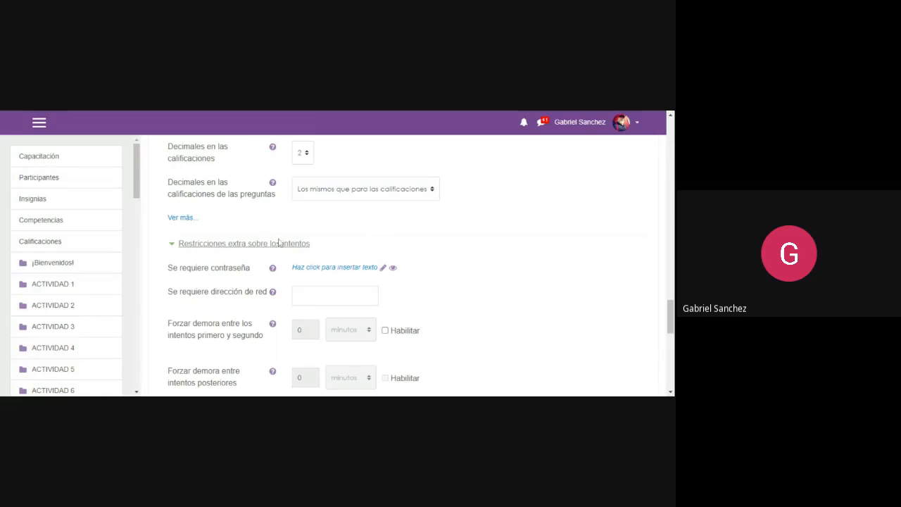
scroll(287, 246, down, 2)
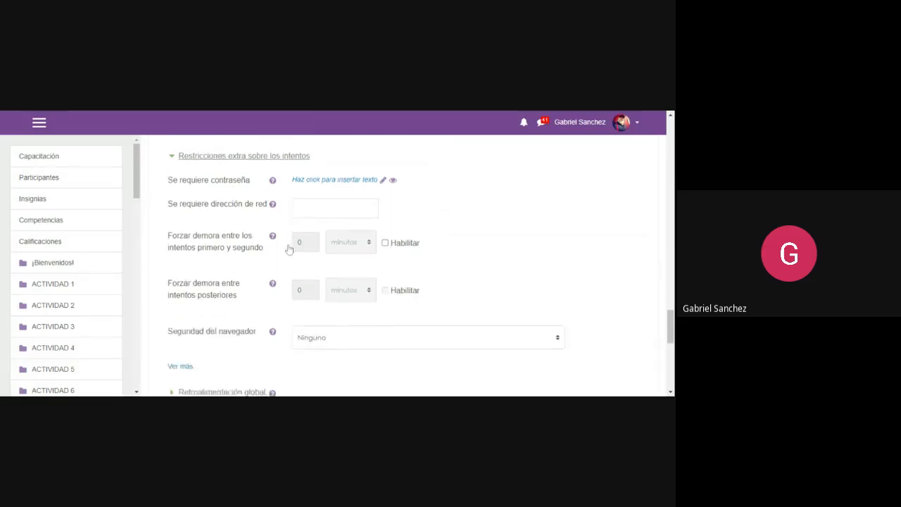
scroll(288, 247, up, 2)
click(248, 244)
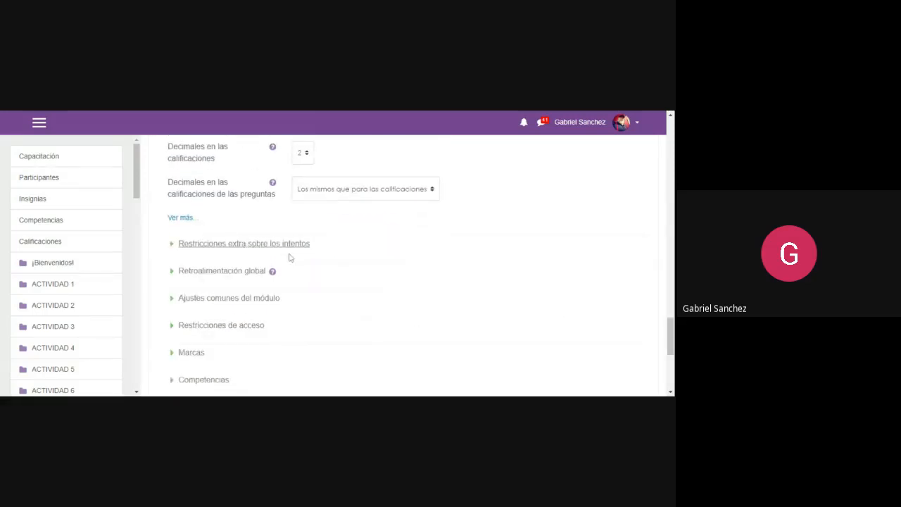
Check at which review moments the Retroalimentación global option is enabled in the Opciones de revisión
scroll(291, 259, down, 3)
scroll(291, 259, up, 1)
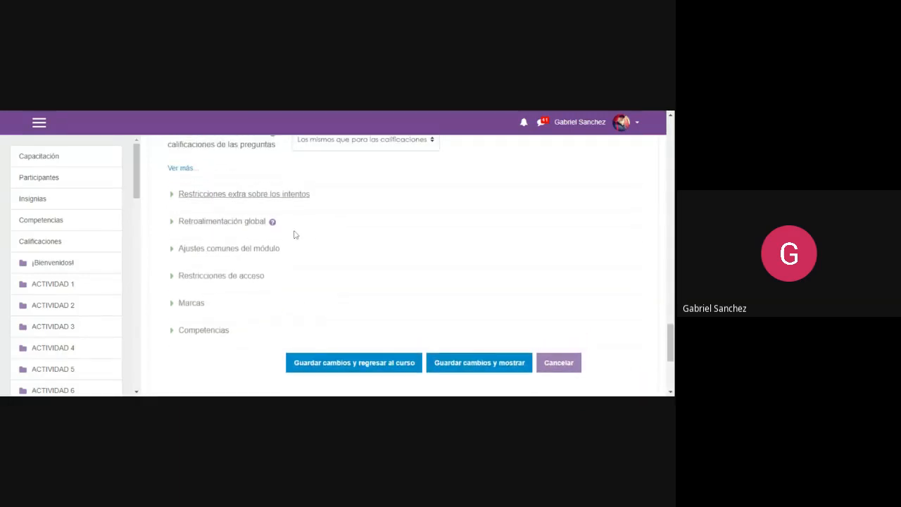
scroll(294, 233, up, 7)
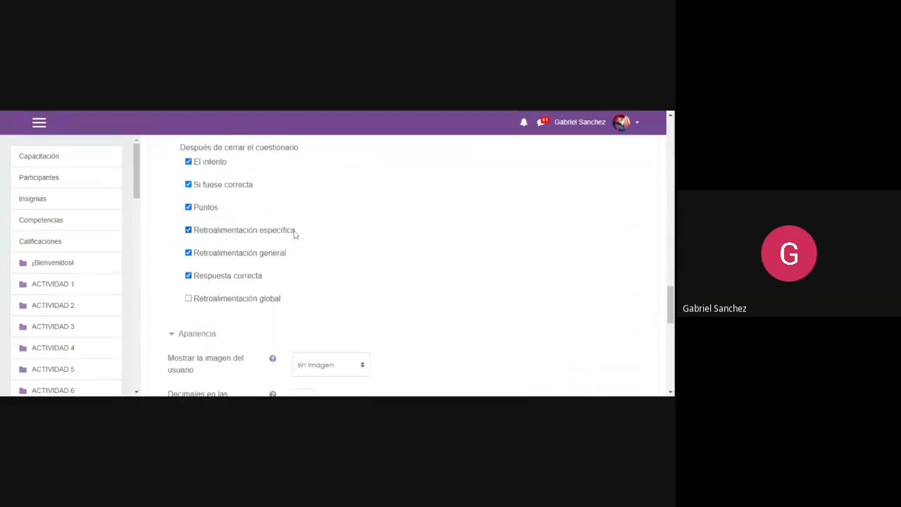
scroll(294, 234, up, 2)
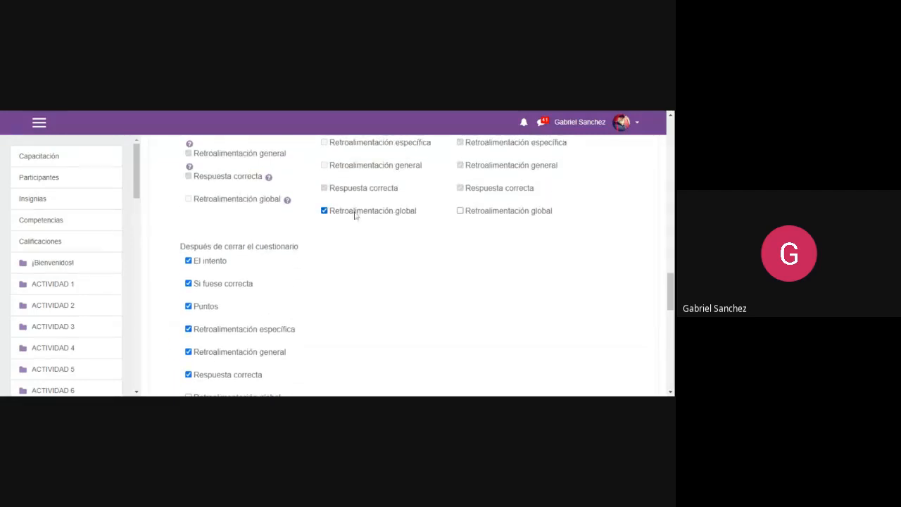
scroll(397, 215, up, 1)
scroll(389, 223, down, 6)
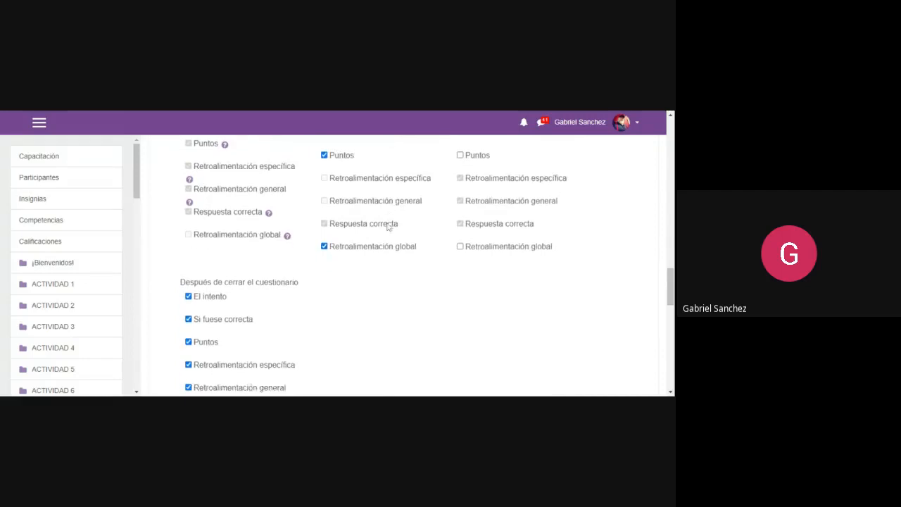
scroll(389, 225, up, 3)
scroll(384, 220, up, 2)
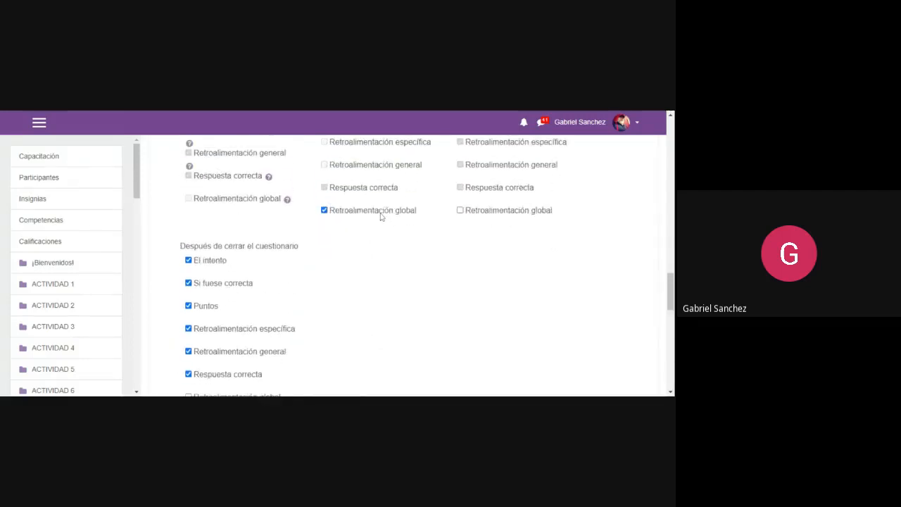
scroll(375, 218, down, 3)
scroll(375, 219, down, 4)
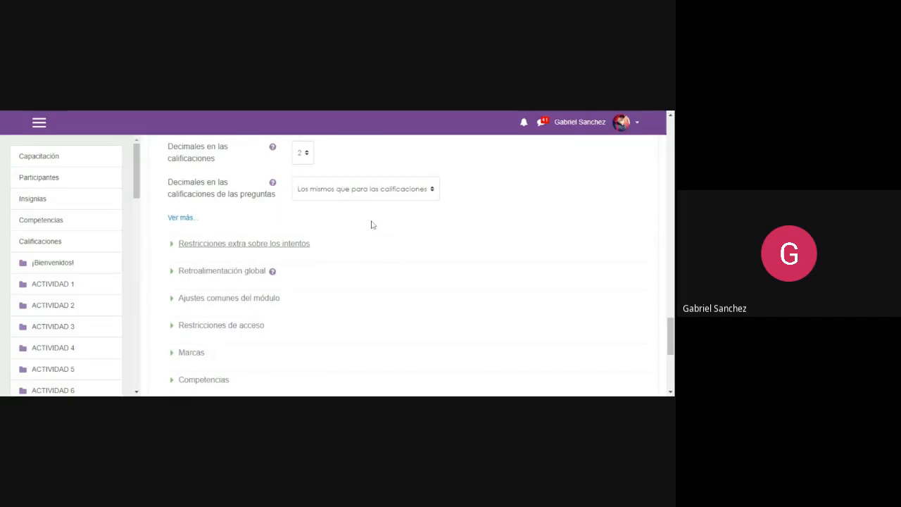
Expand the Retroalimentación global section and set the grade limit between its two comments to 90%
scroll(373, 225, down, 2)
scroll(373, 225, up, 1)
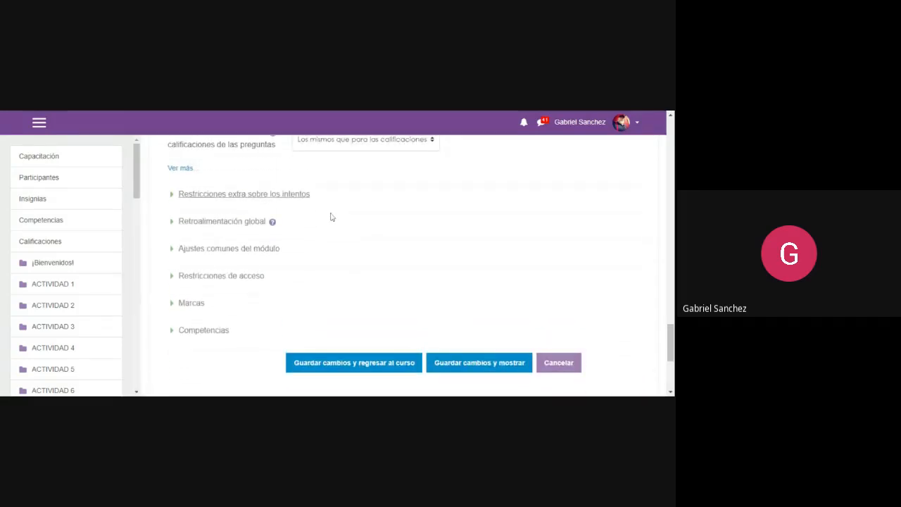
click(246, 222)
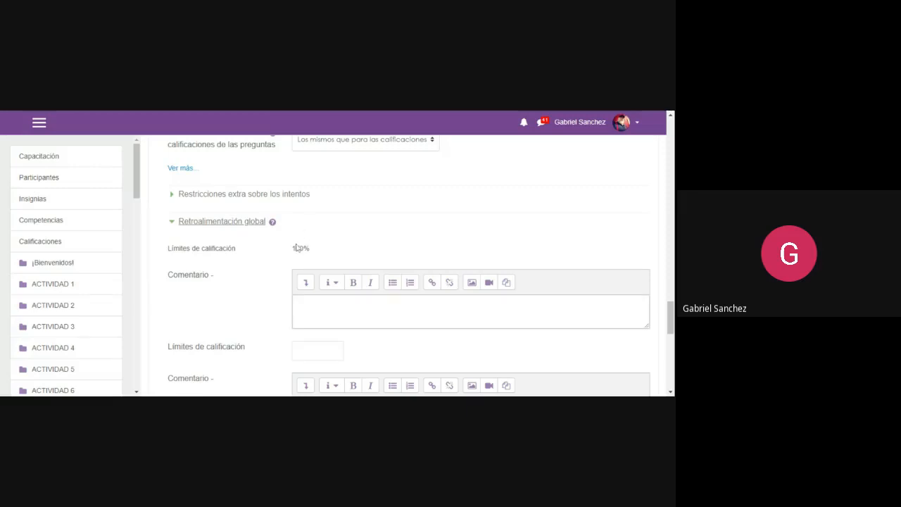
click(299, 303)
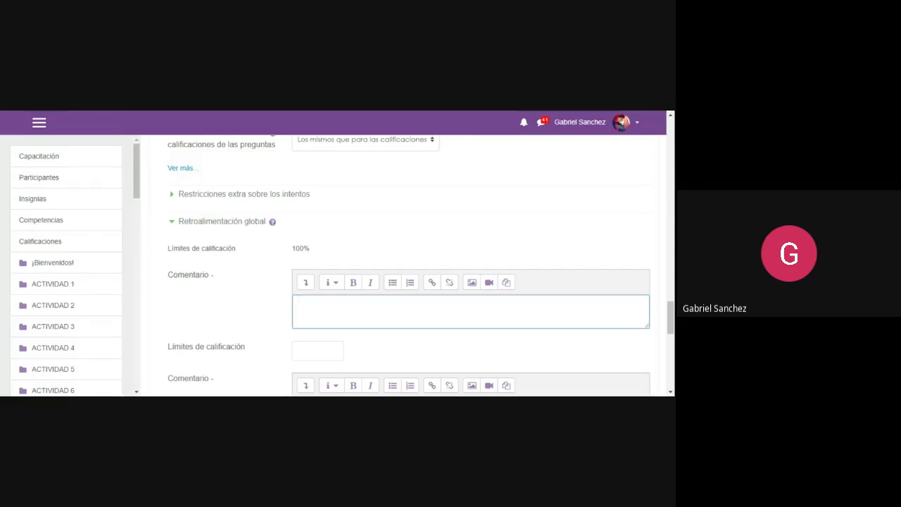
scroll(331, 287, down, 2)
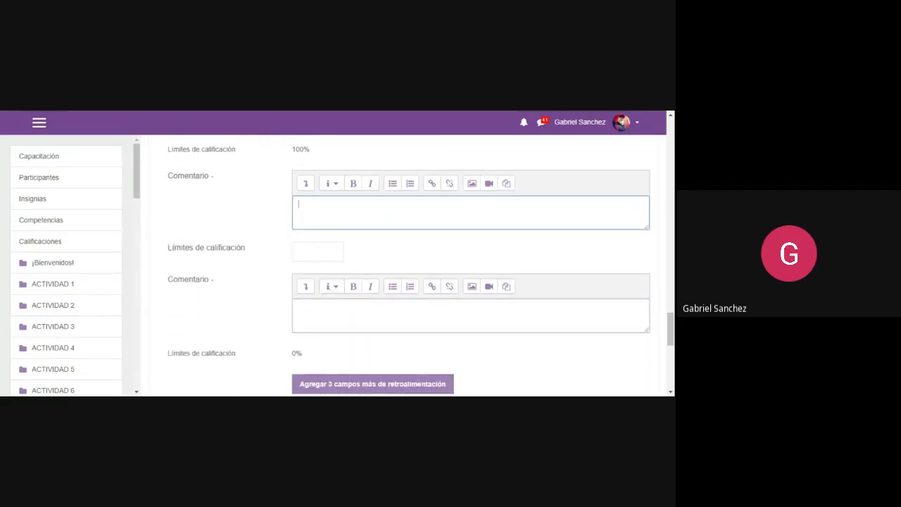
click(318, 252)
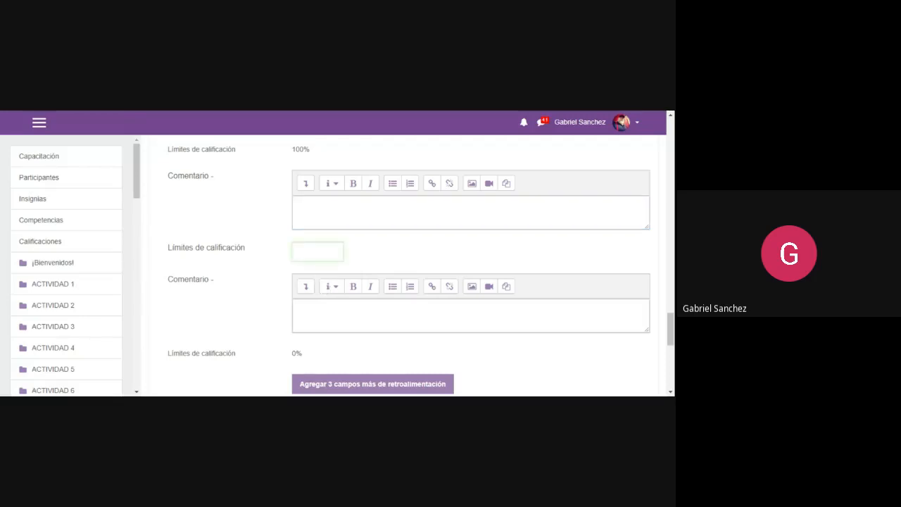
text(90%)
scroll(338, 246, down, 1)
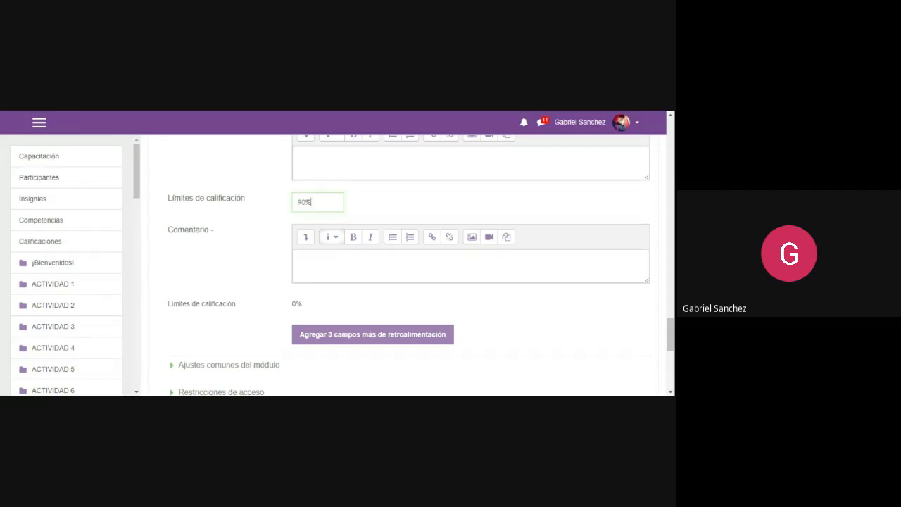
scroll(333, 249, up, 1)
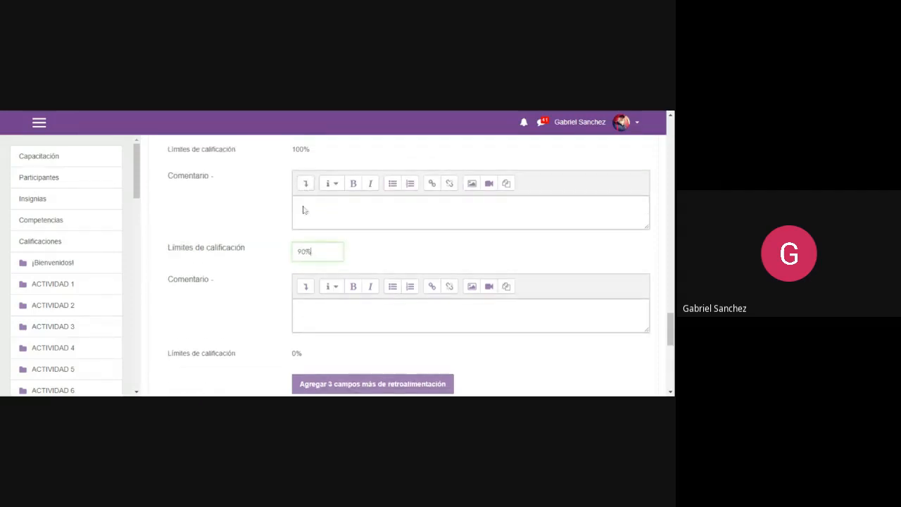
Change the grade limit between the two global feedback comments to 70%
drag(297, 251, 302, 251)
text(7)
Expand Ajustes comunes del módulo, examine its availability, ID number and group options, and collapse it again
scroll(345, 294, down, 2)
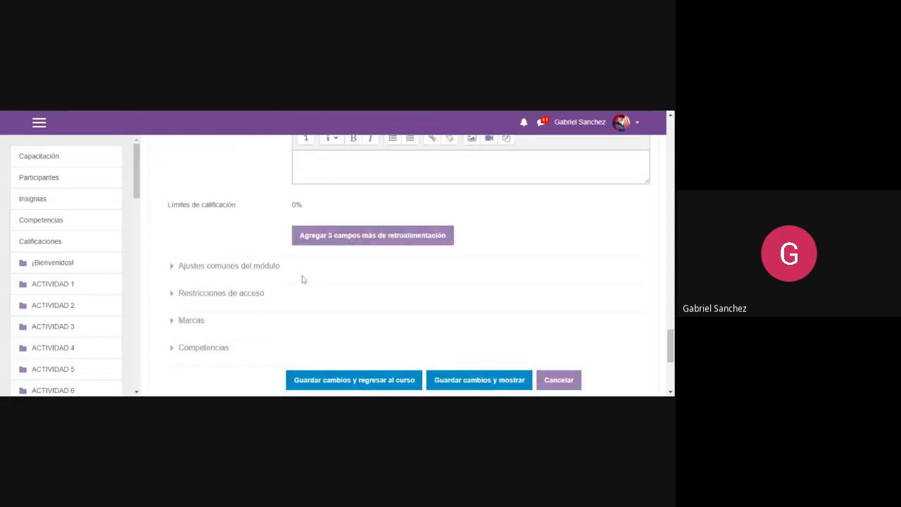
click(203, 267)
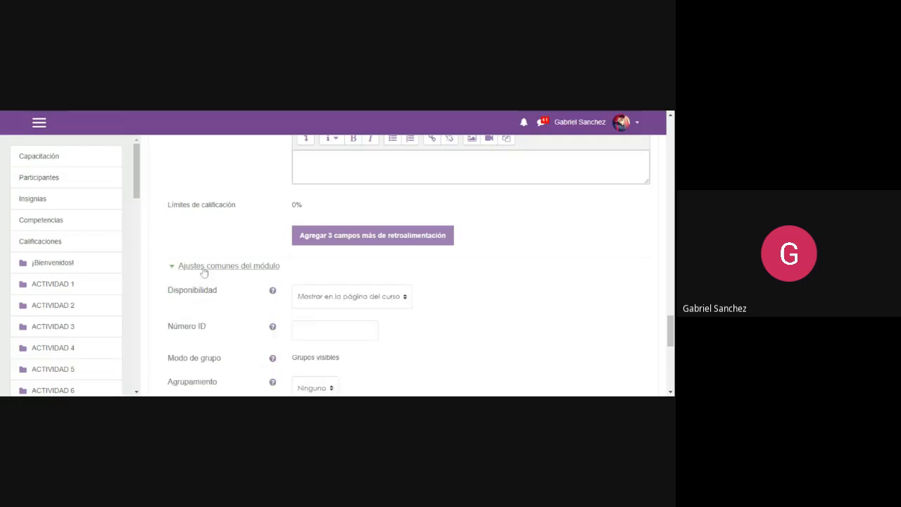
click(204, 269)
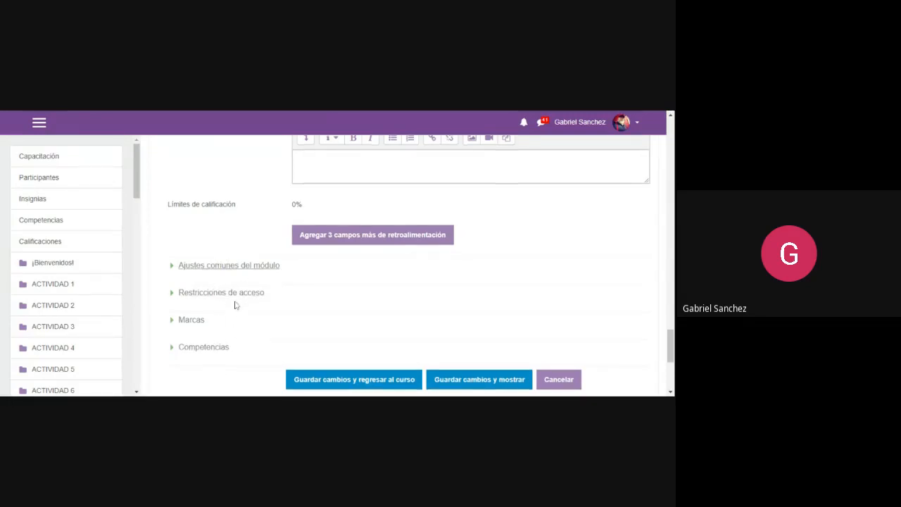
Save the quiz settings, display the Primer parcial quiz and review its summary page
scroll(236, 304, down, 1)
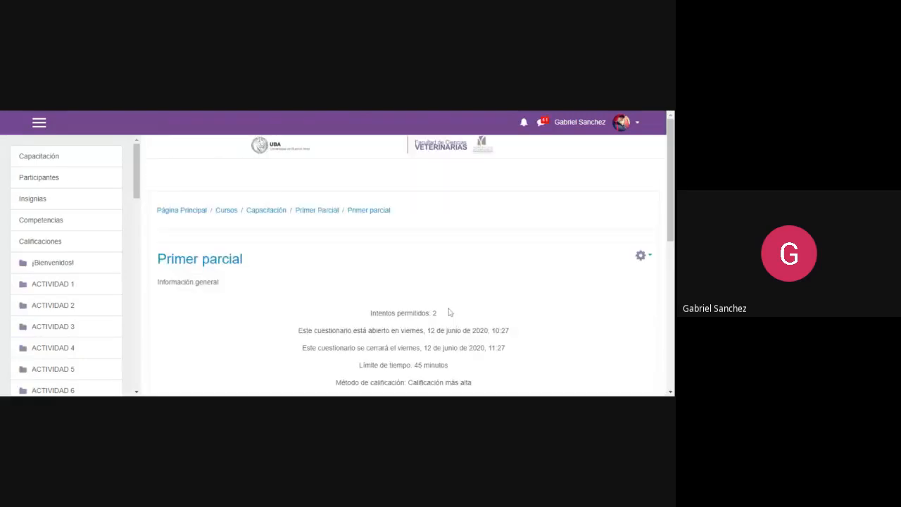
scroll(451, 311, down, 2)
scroll(449, 311, down, 2)
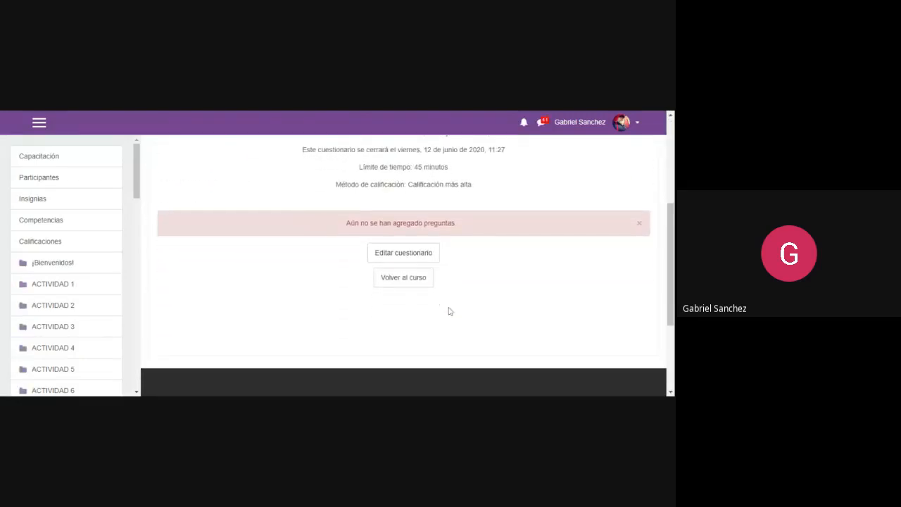
Review the allowed attempts, opening and closing dates, time limit and grading method on the Primer parcial summary page
scroll(449, 311, up, 4)
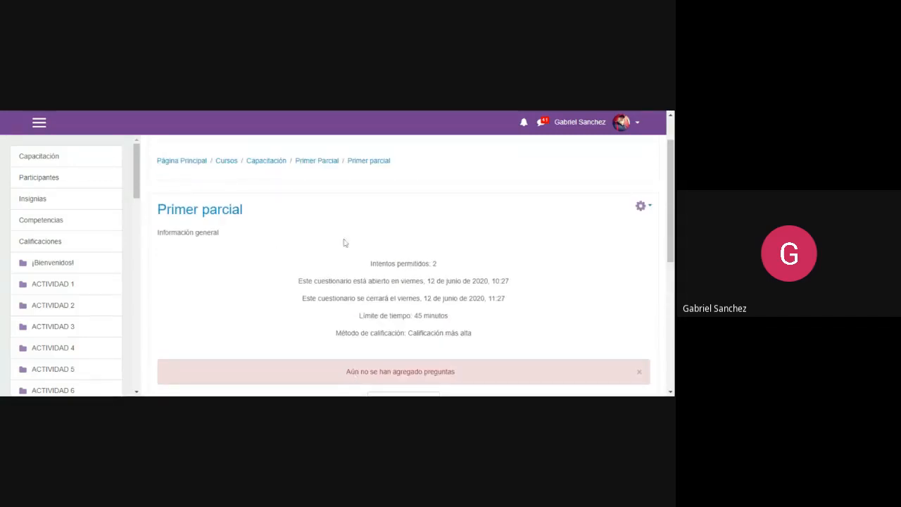
scroll(223, 221, down, 1)
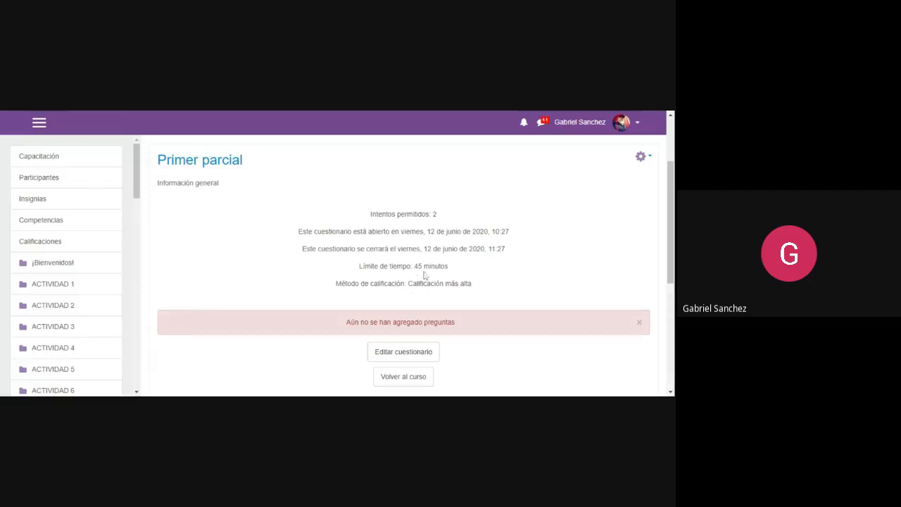
scroll(433, 280, down, 1)
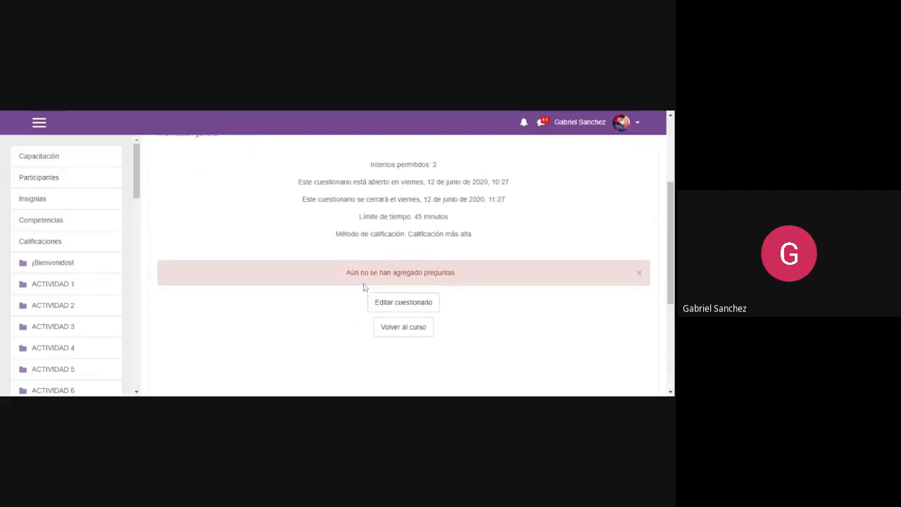
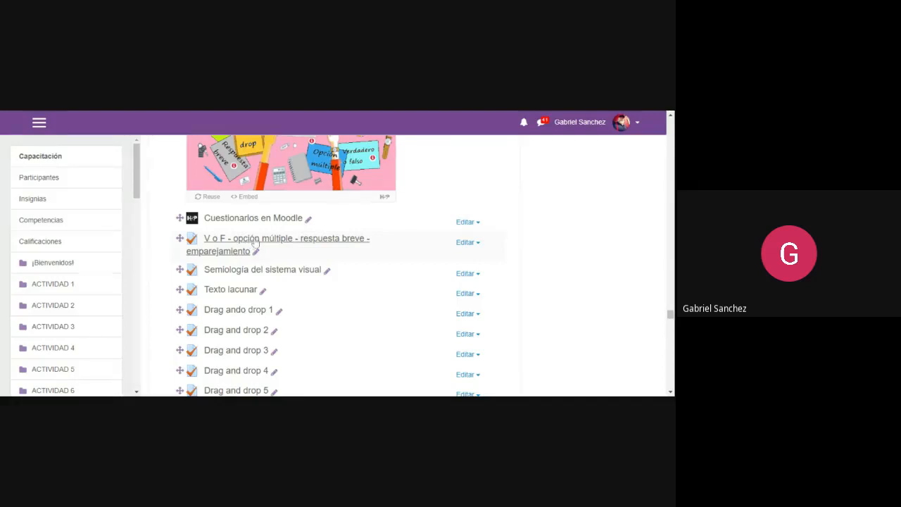
Open the "V o F - opción múltiple - respuesta breve - emparejamiento" quiz and start a new attempt
click(254, 243)
scroll(314, 256, down, 2)
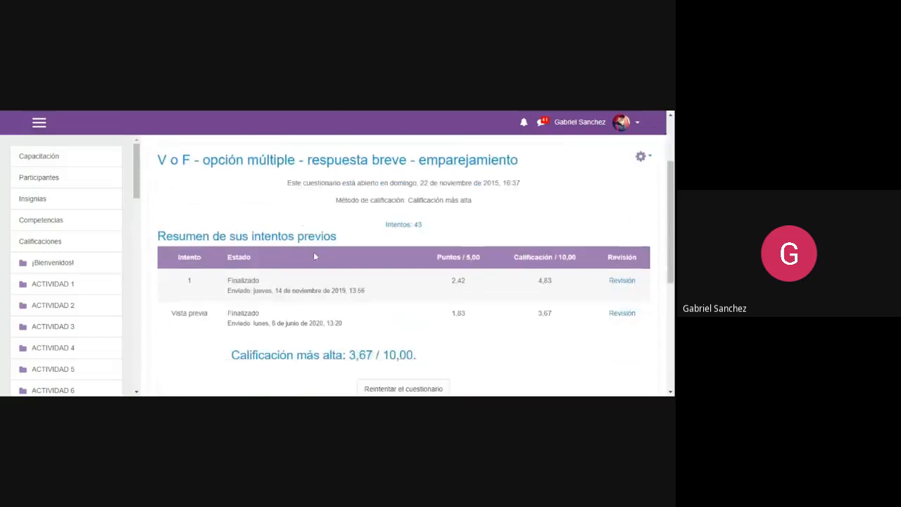
scroll(315, 256, down, 3)
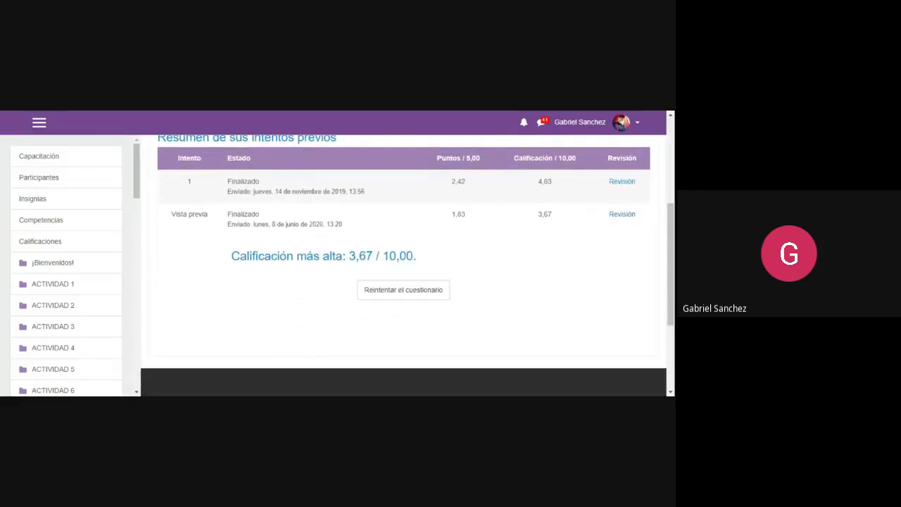
click(404, 297)
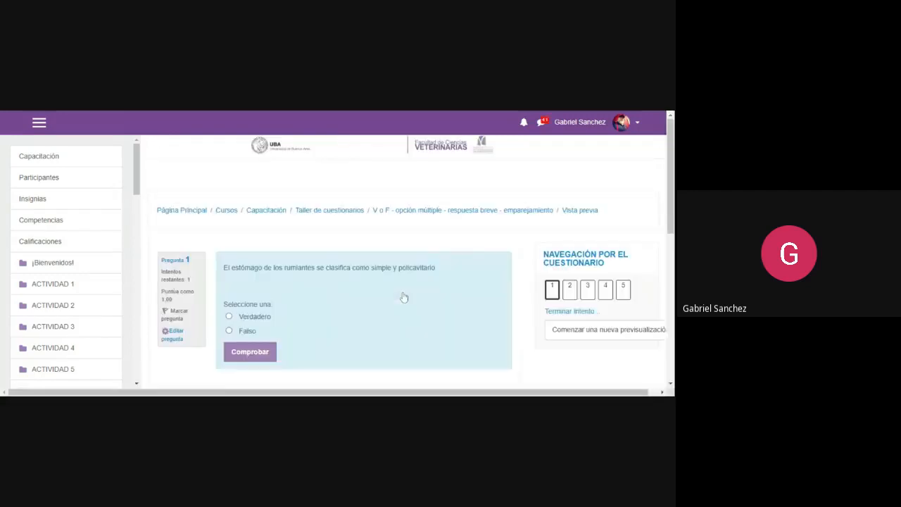
Answer the true/false question about the ruminant stomach with Verdadero, check it and read the feedback
scroll(405, 296, down, 2)
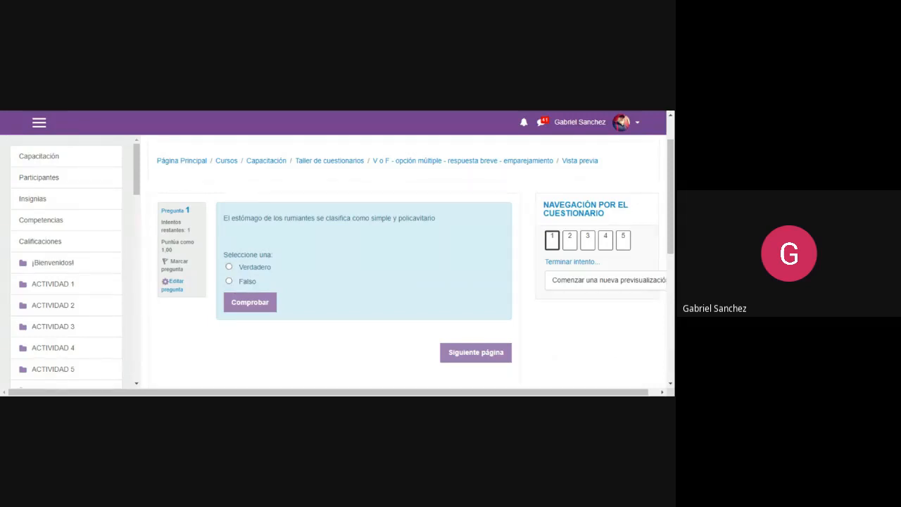
click(229, 268)
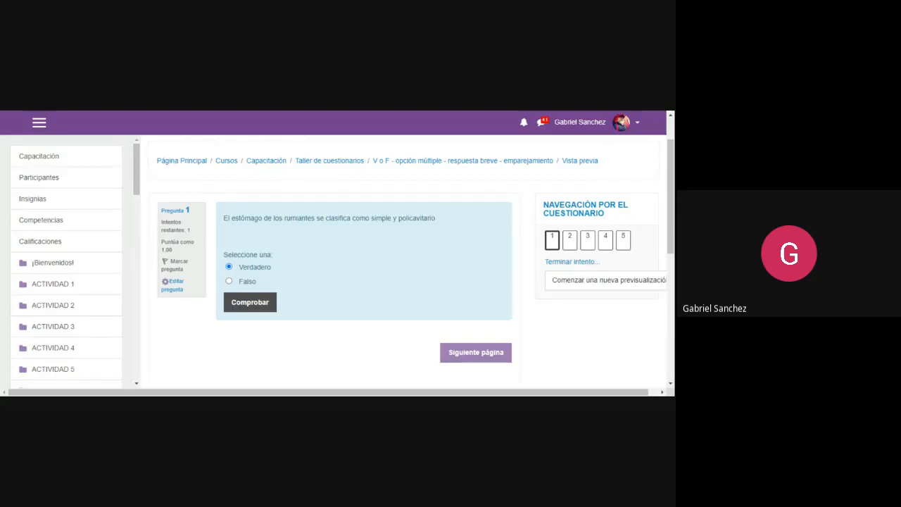
click(255, 304)
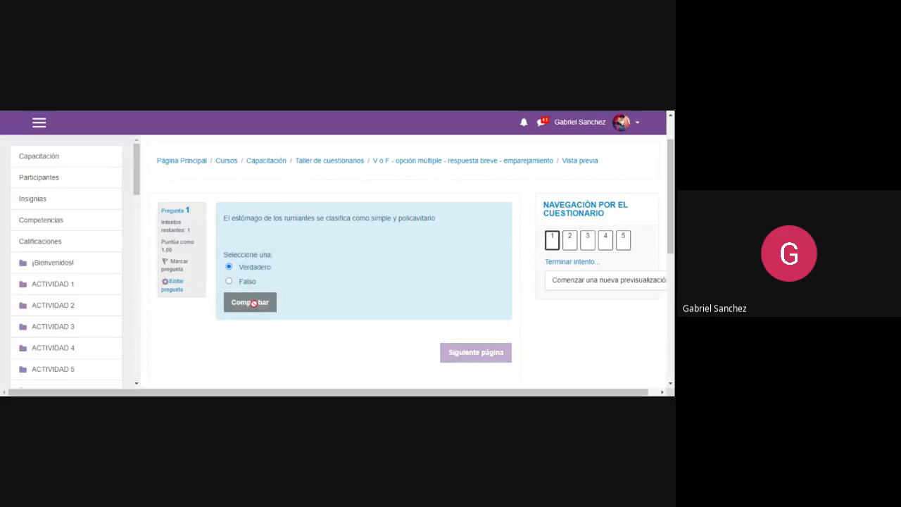
scroll(254, 303, down, 2)
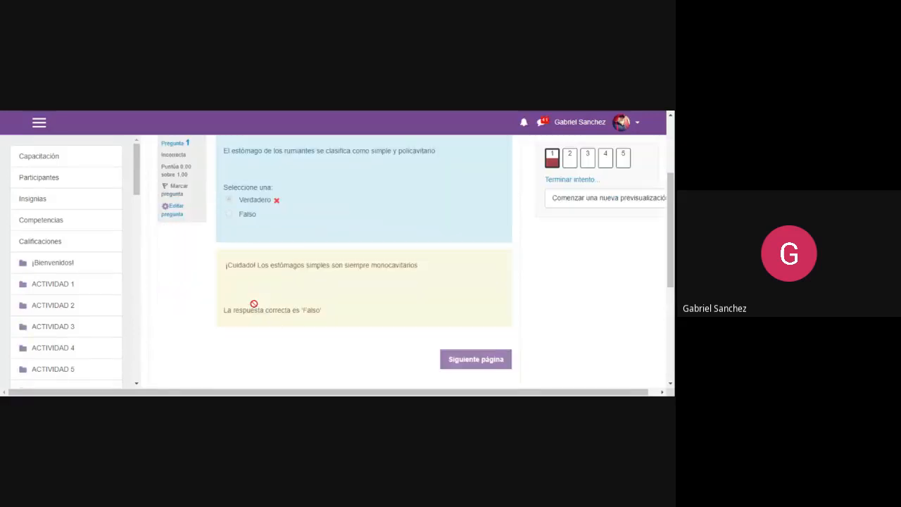
scroll(254, 304, up, 1)
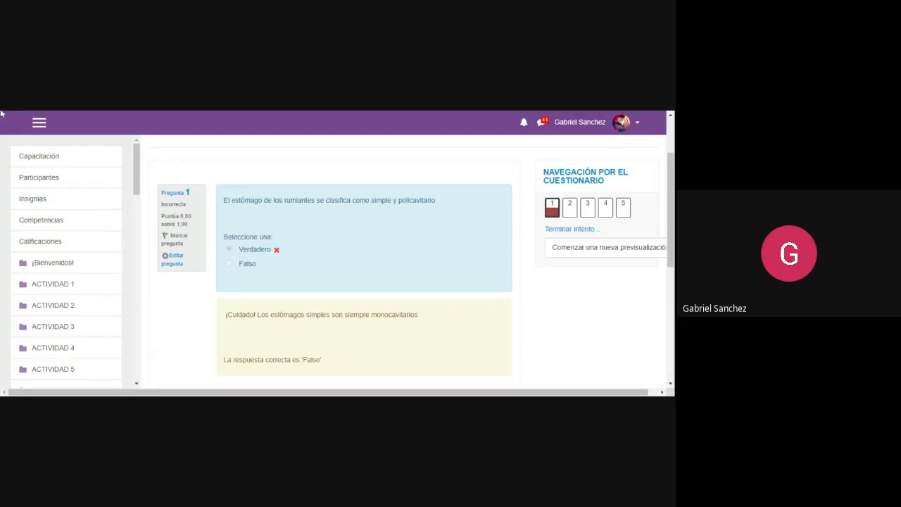
scroll(264, 252, down, 2)
scroll(264, 252, down, 4)
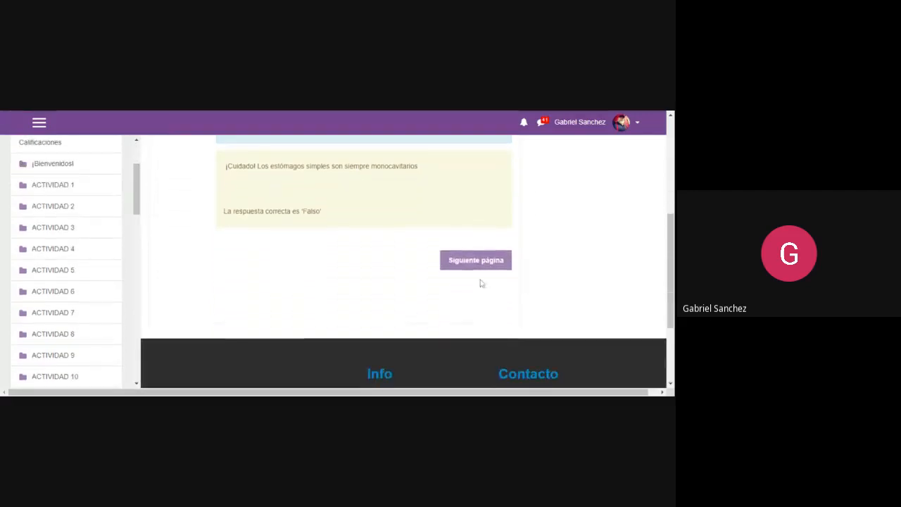
In question 2, match Puente with metencéfalo ventral, Bulbo olfatorio with neopalio and glándula pineal with epitálamo, and check the answer
click(472, 264)
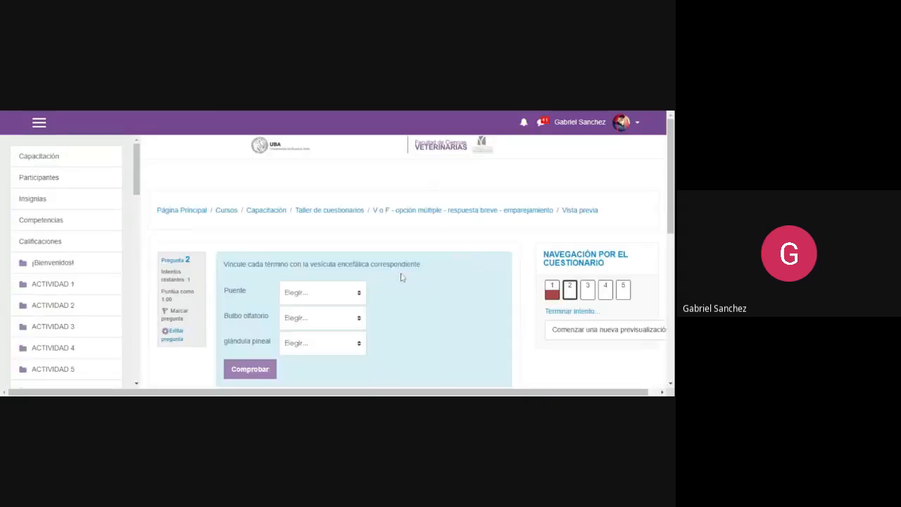
scroll(401, 280, down, 1)
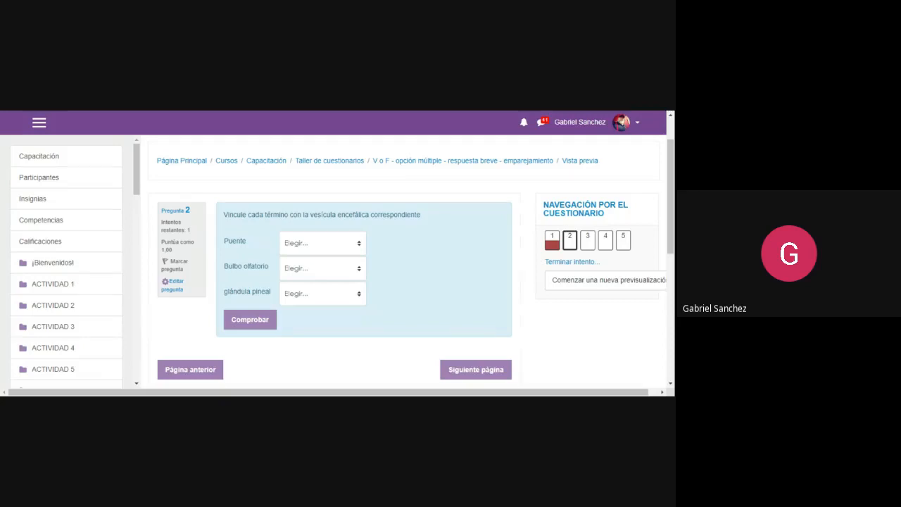
click(361, 247)
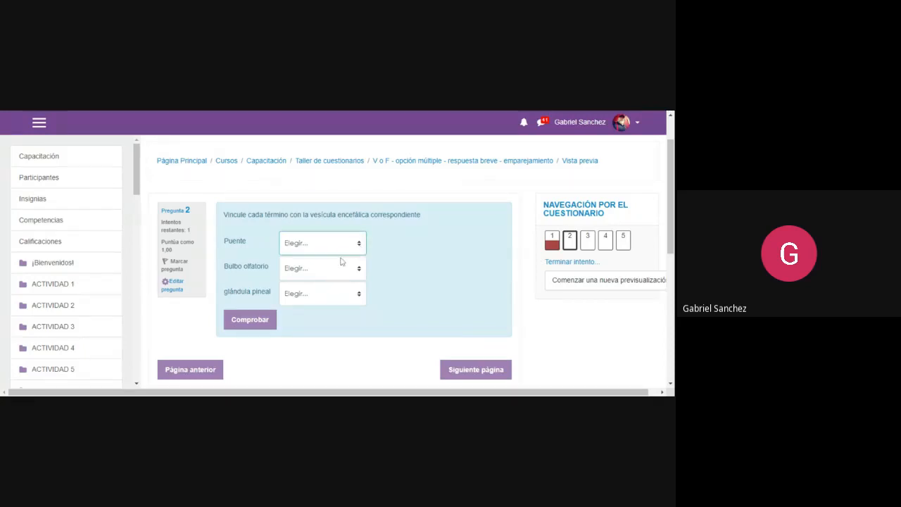
click(340, 261)
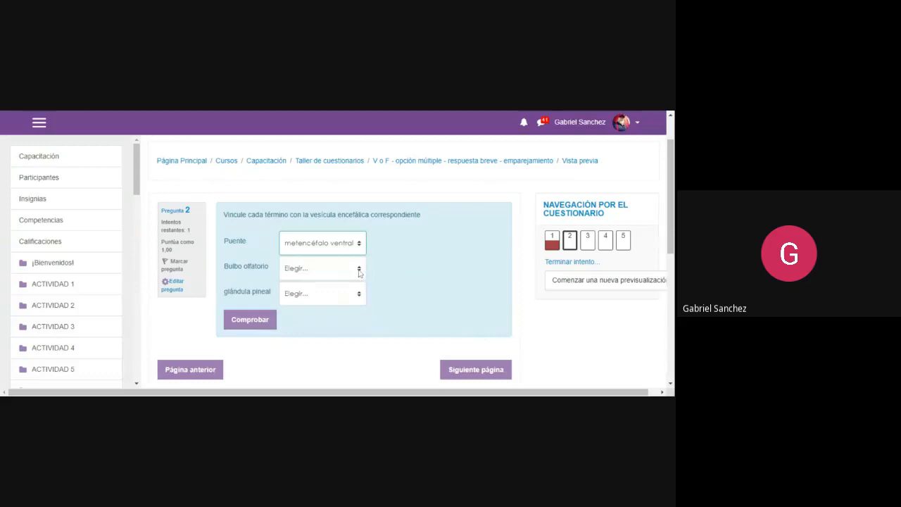
click(359, 272)
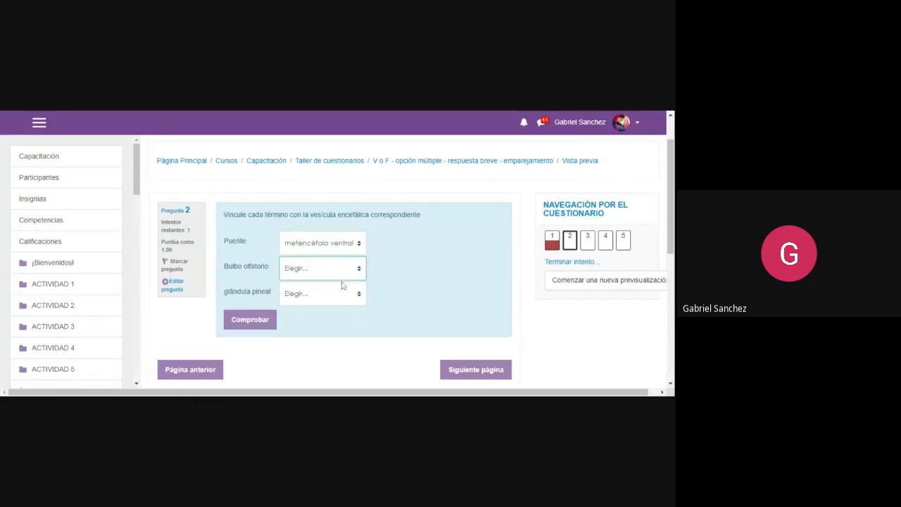
click(342, 285)
click(359, 298)
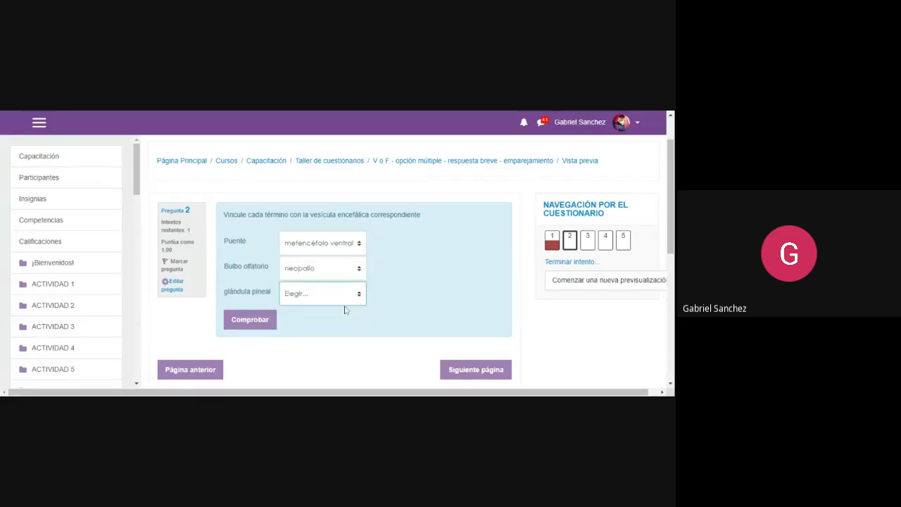
click(341, 322)
click(256, 327)
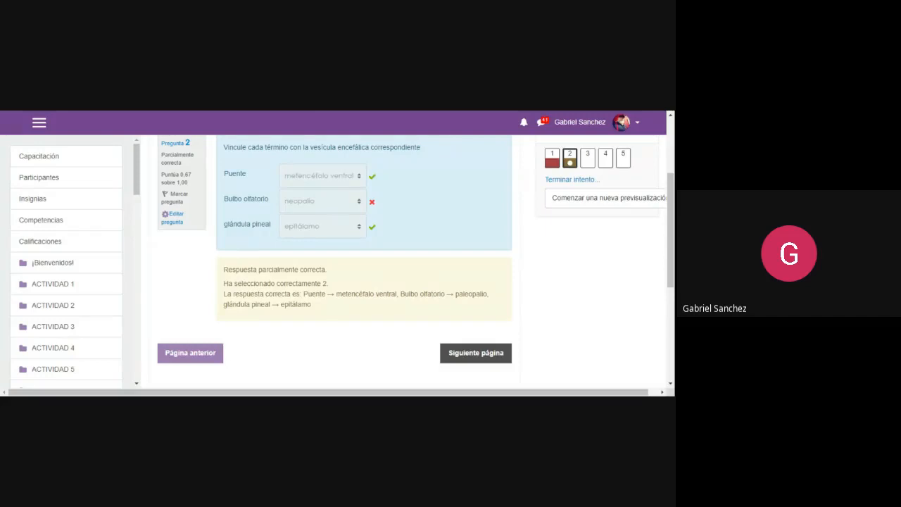
Answer the multiple-choice antibiotics question 3 with Cloranfenicol and check the answer
click(479, 352)
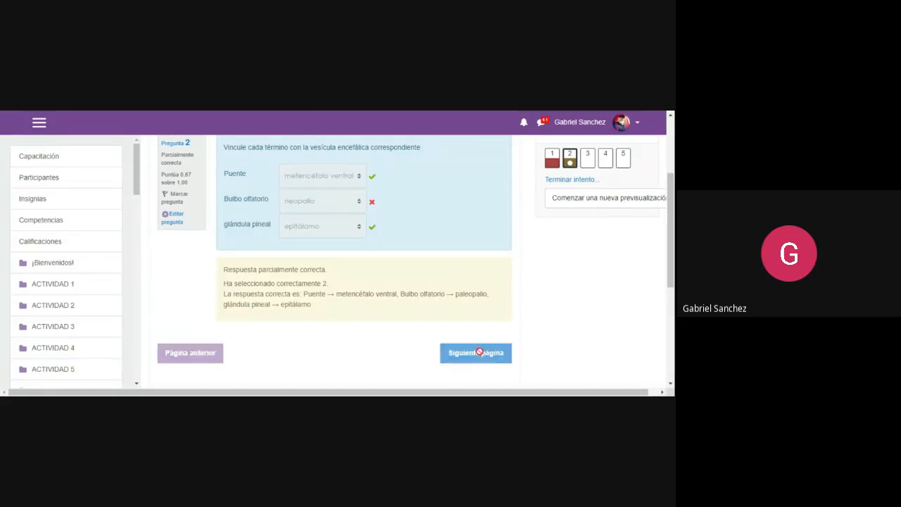
scroll(338, 307, down, 2)
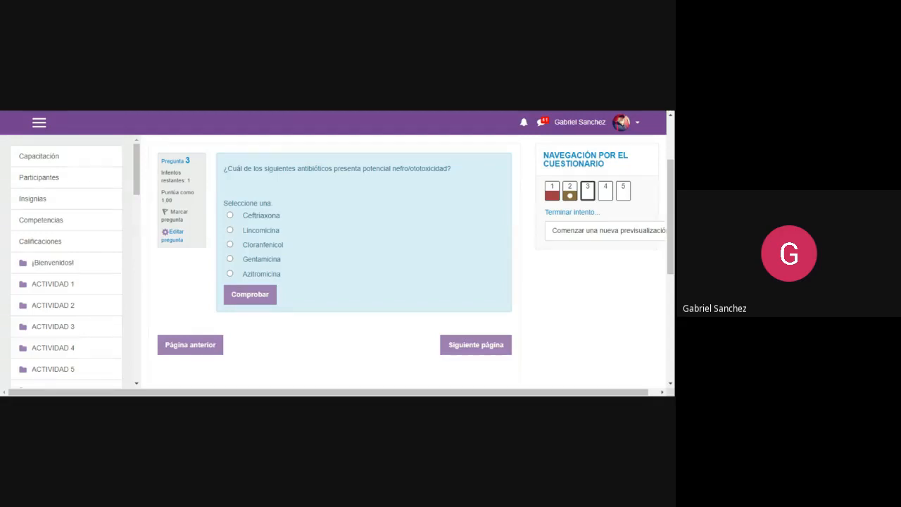
click(230, 244)
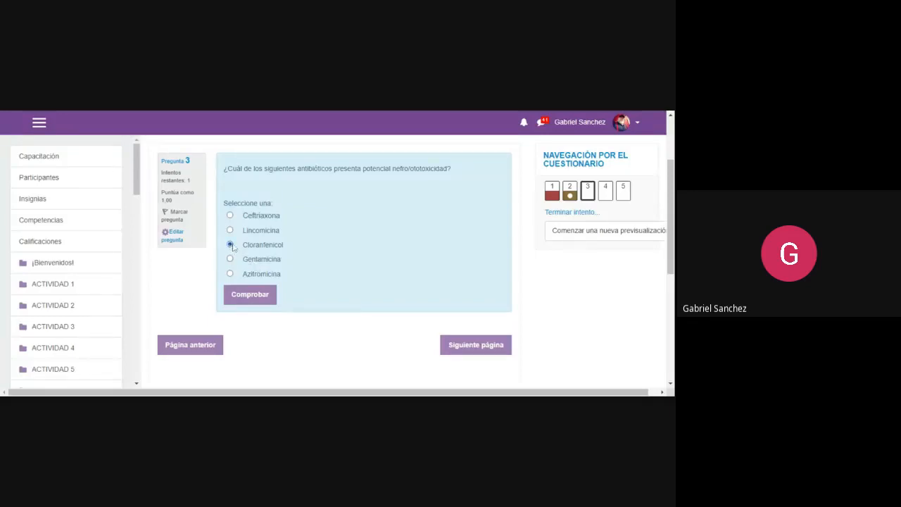
click(255, 296)
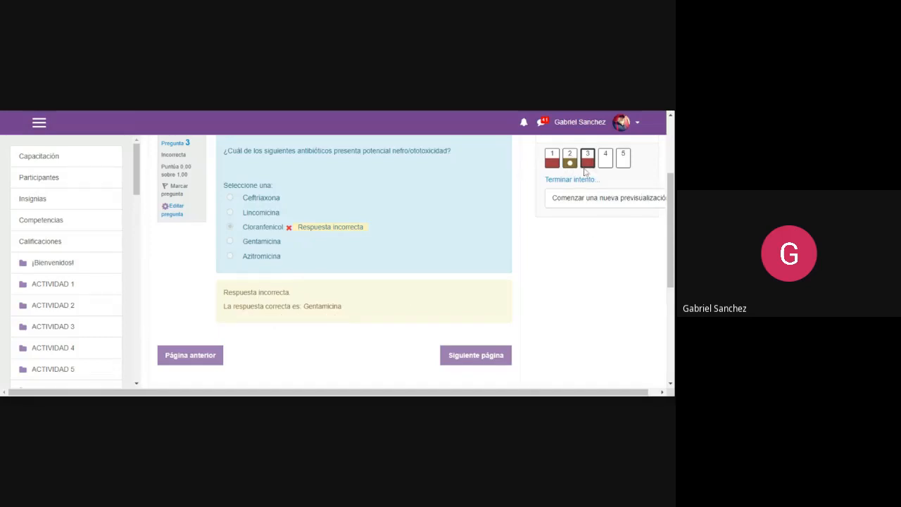
Answer the short-answer question 4 about the nervous system's functional unit with "arco reflejo" and check it
click(468, 358)
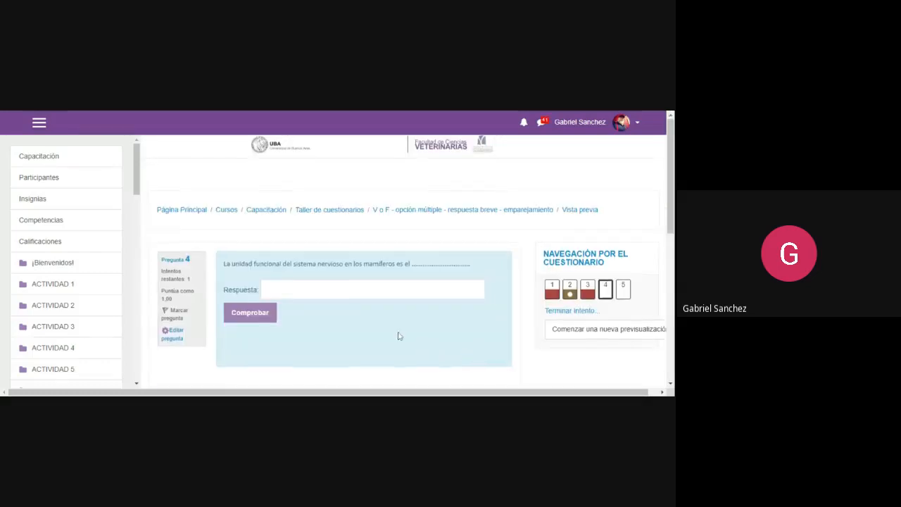
scroll(399, 336, down, 1)
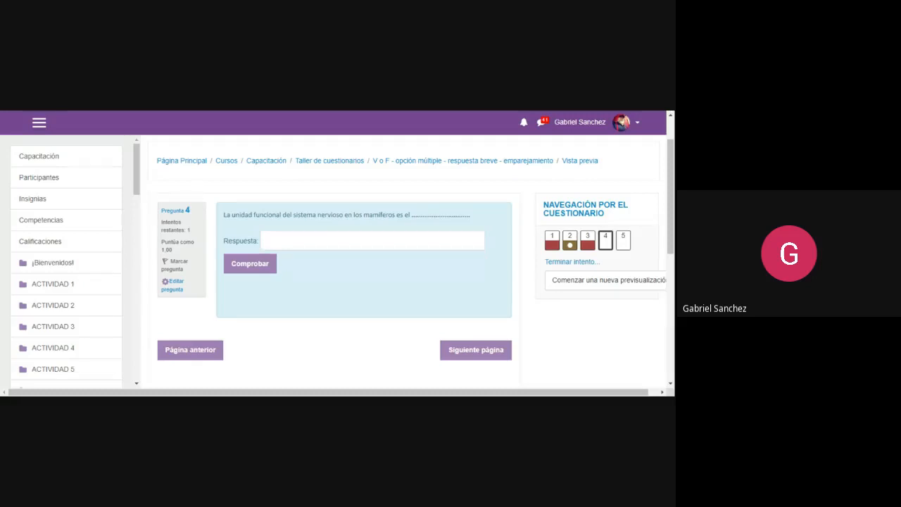
text(arco refle)
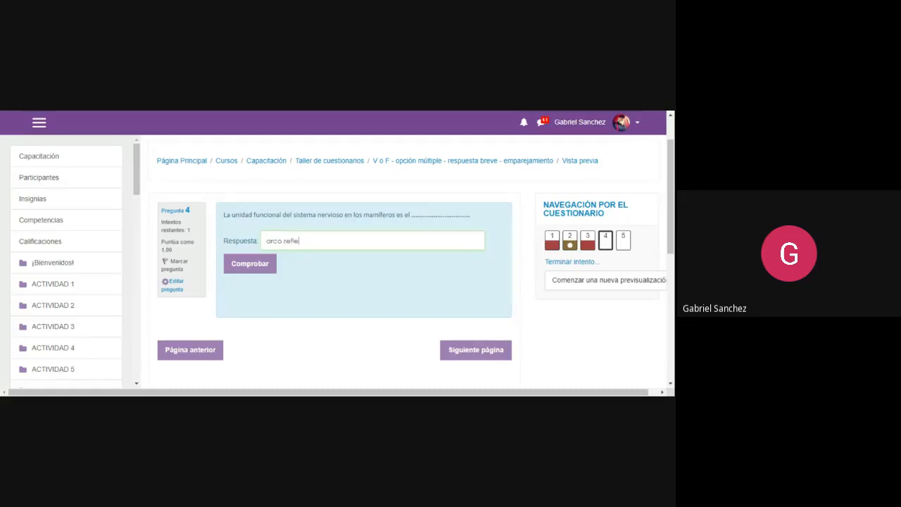
text(jo)
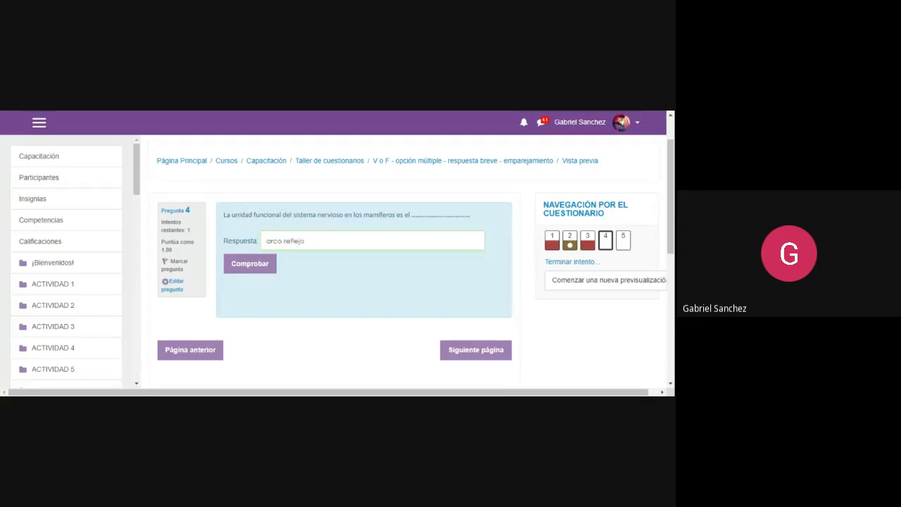
click(264, 262)
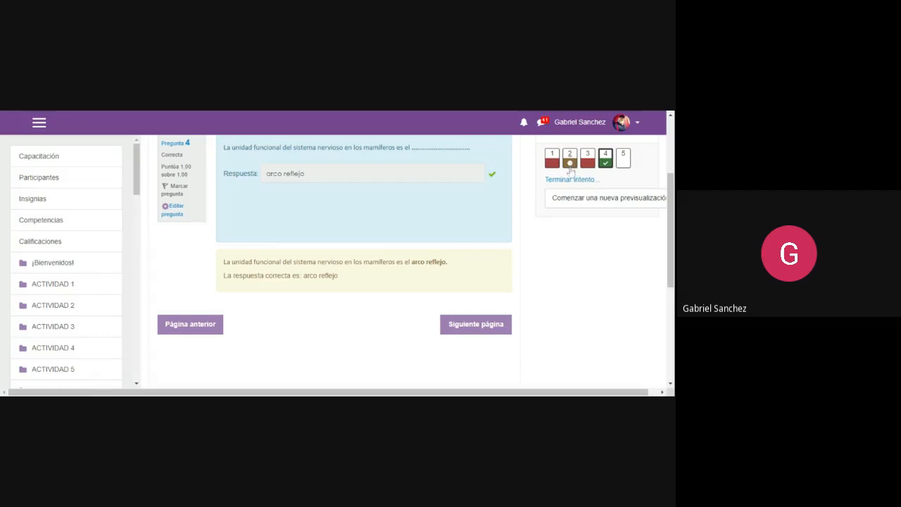
Go on to question 5 and match the tall narrow tree image with Palmera and the drooping tree with Sauce llorón
click(462, 326)
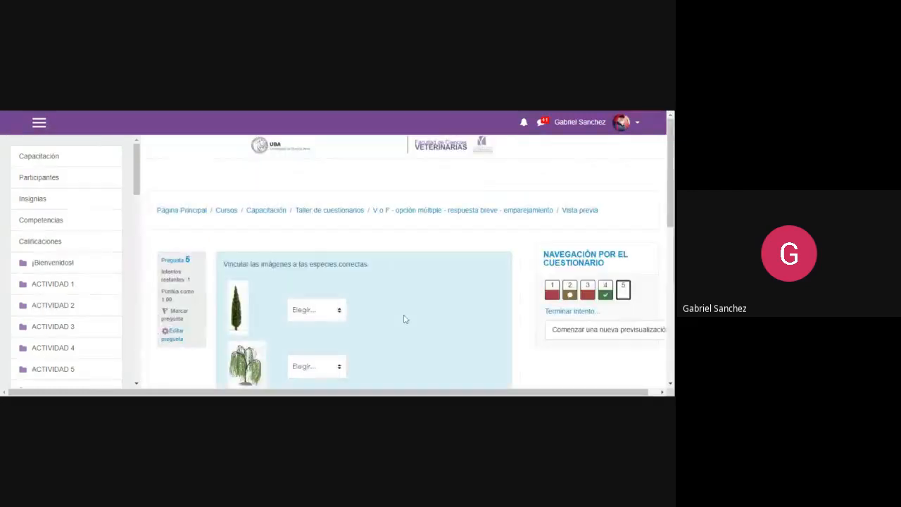
scroll(403, 317, down, 3)
scroll(405, 319, down, 1)
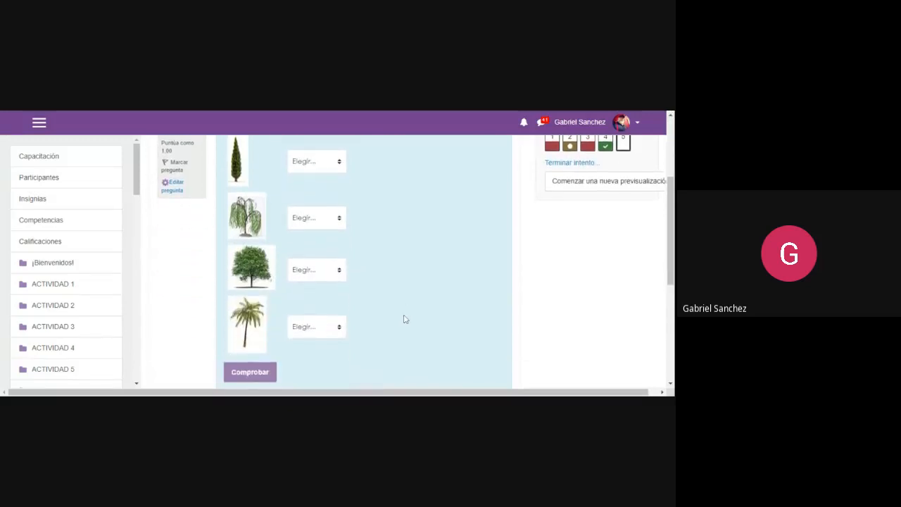
scroll(405, 319, up, 2)
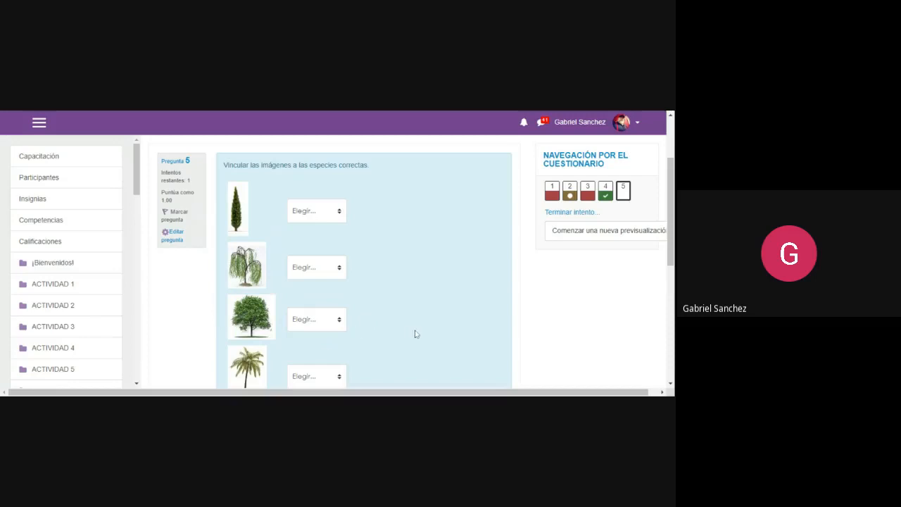
scroll(415, 333, down, 2)
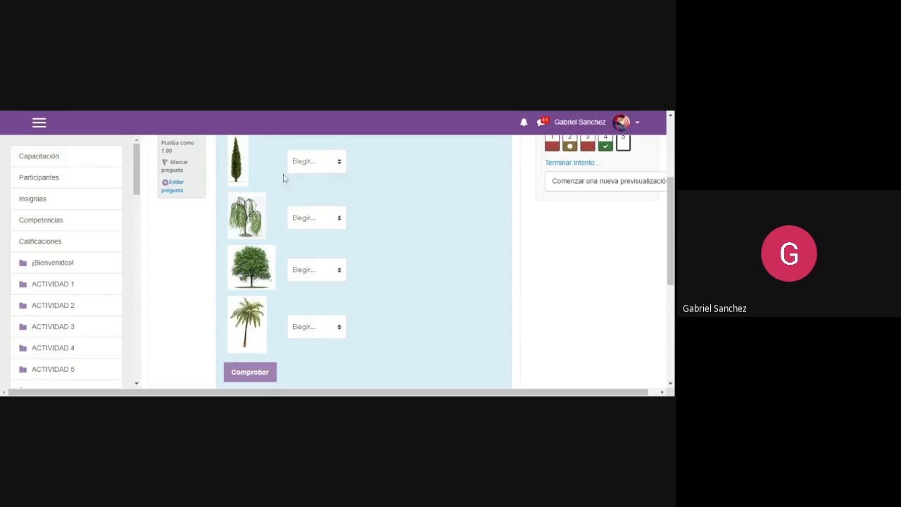
click(340, 162)
click(333, 178)
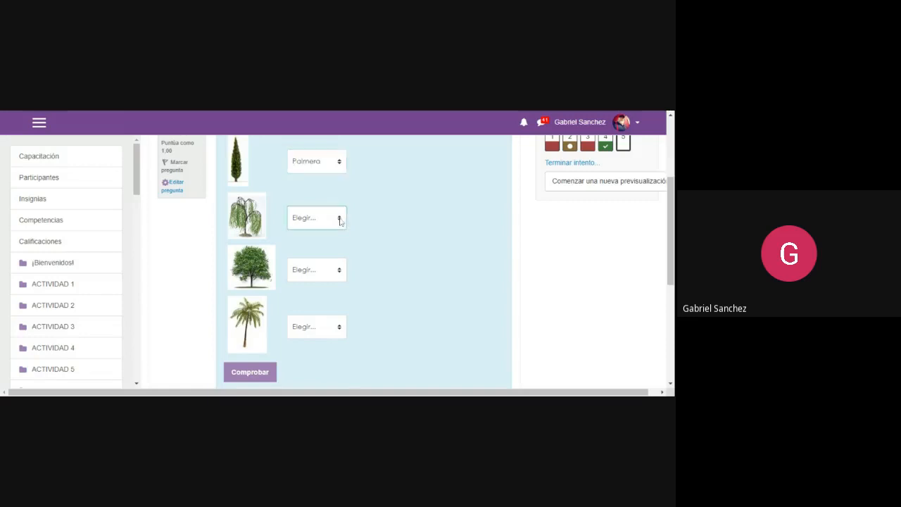
click(339, 219)
click(325, 236)
Match the round leafy tree image with Pino and the palm image with Palmera, and check question 5's answer
click(340, 272)
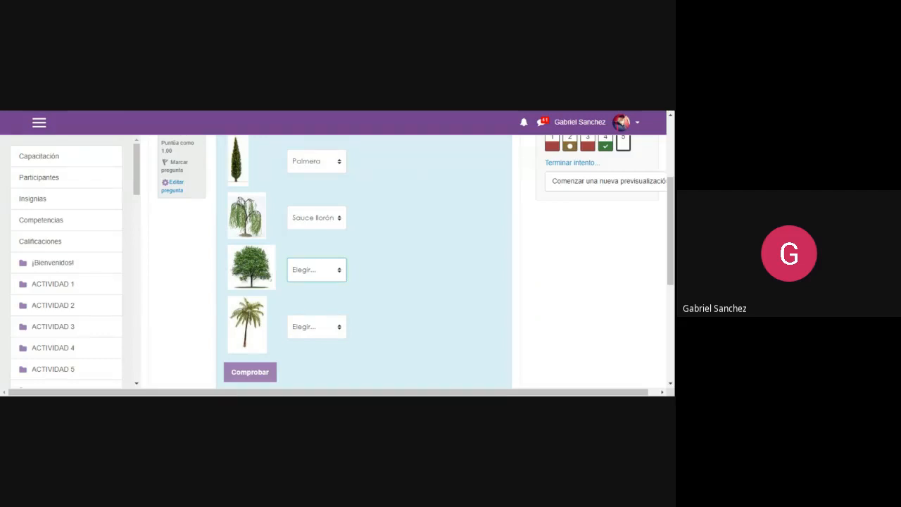
click(329, 328)
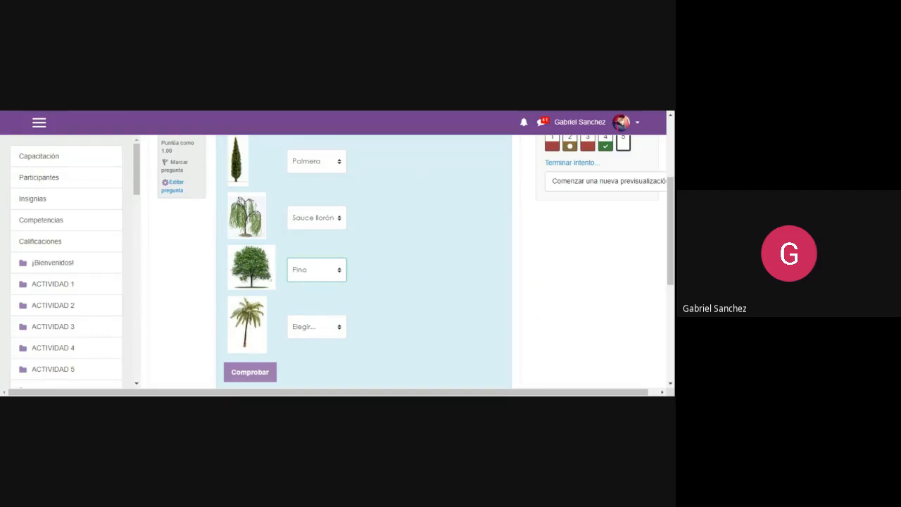
click(341, 331)
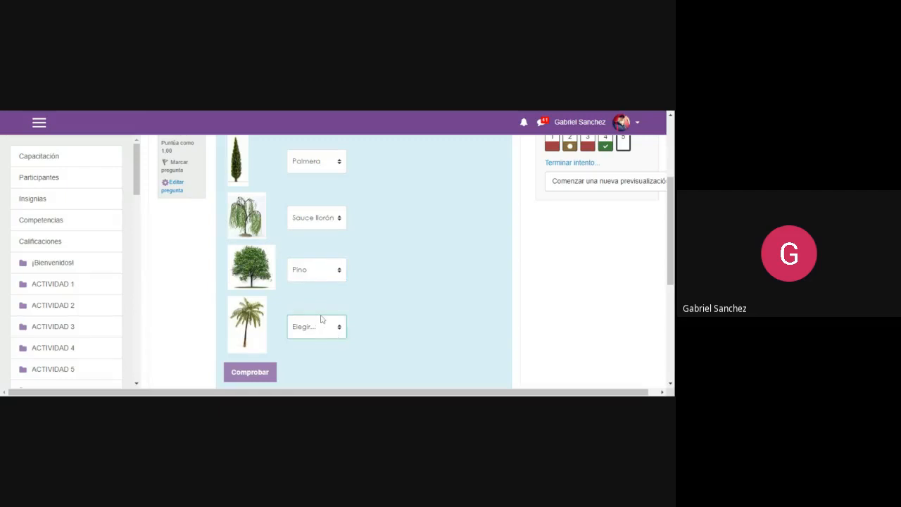
click(328, 292)
click(255, 374)
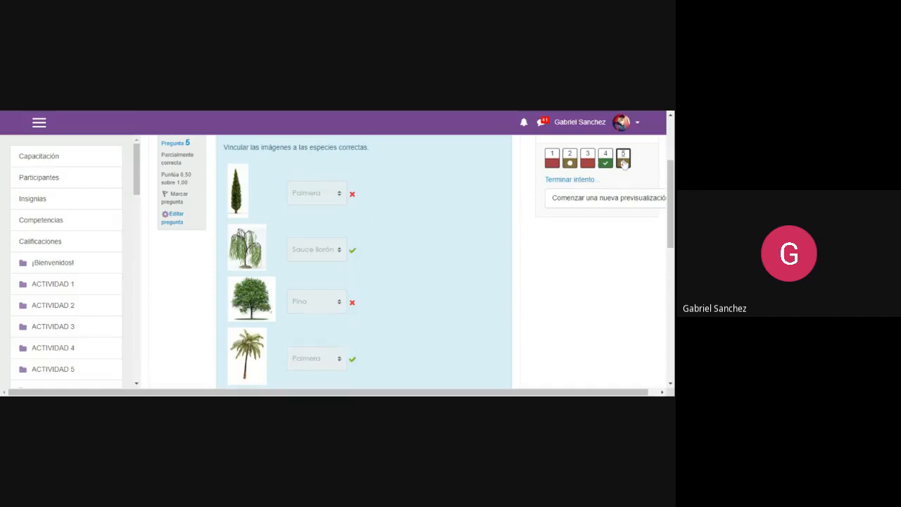
Read the feedback for question 5, finish the attempt and review each question's status and points in the attempt summary
scroll(579, 222, down, 5)
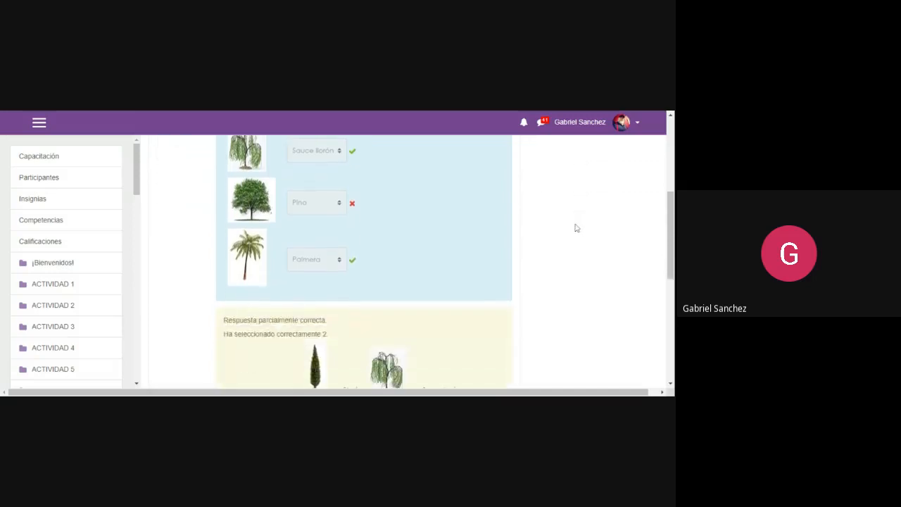
scroll(576, 227, down, 1)
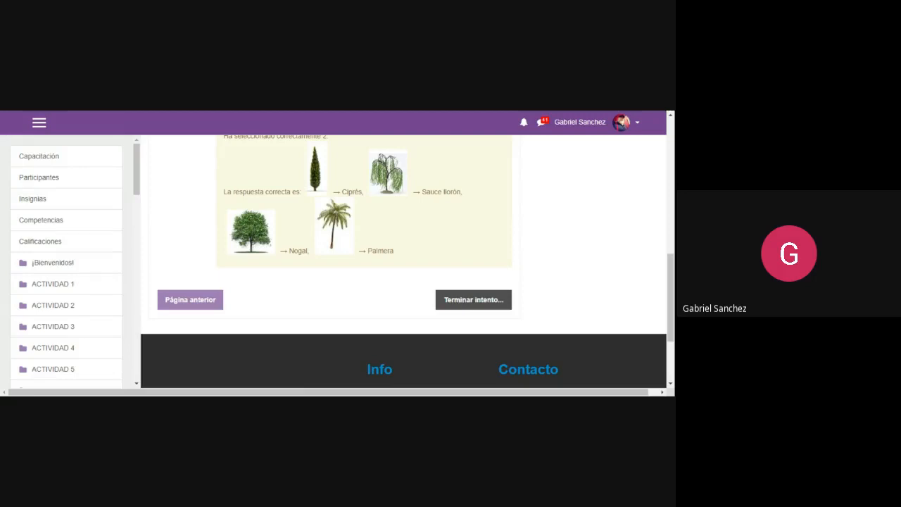
click(461, 297)
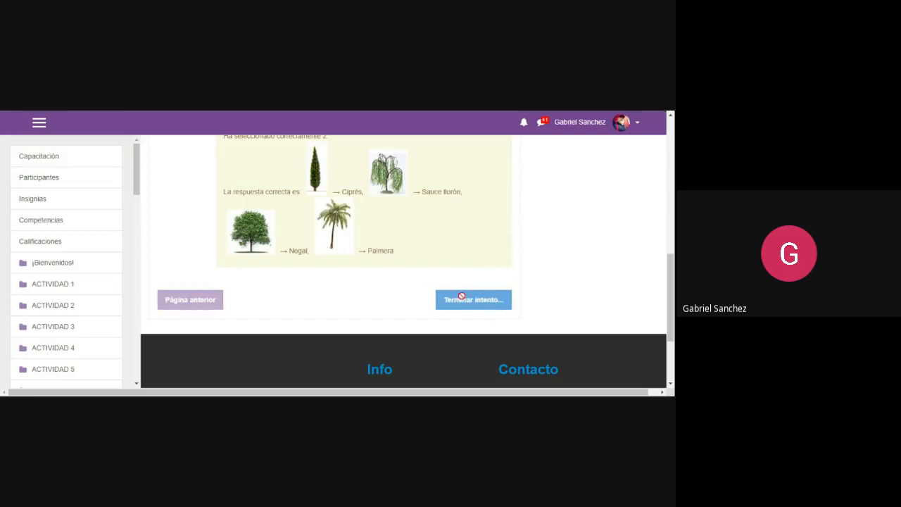
scroll(454, 283, down, 3)
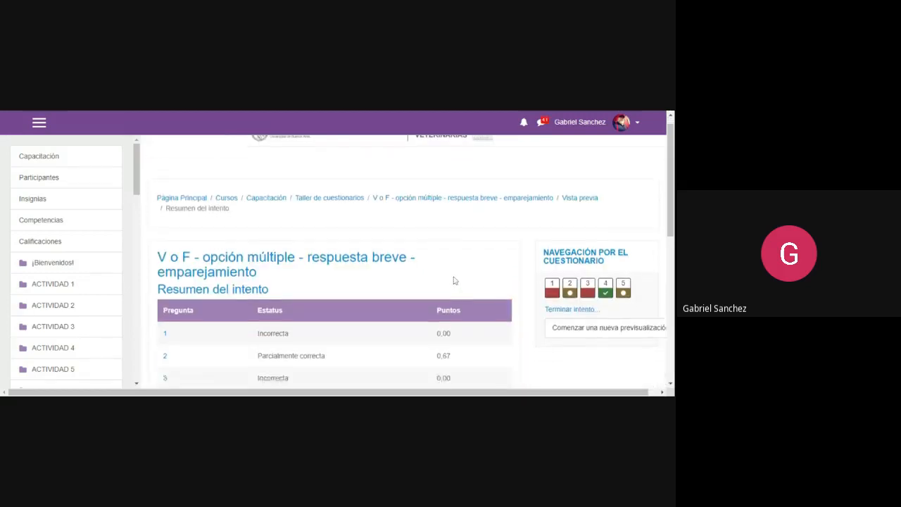
scroll(454, 282, down, 1)
scroll(454, 280, up, 1)
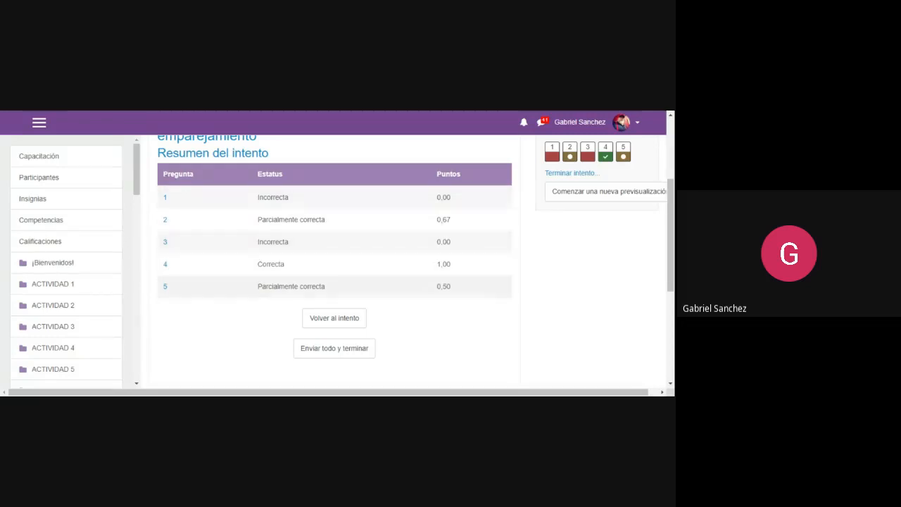
scroll(454, 295, down, 1)
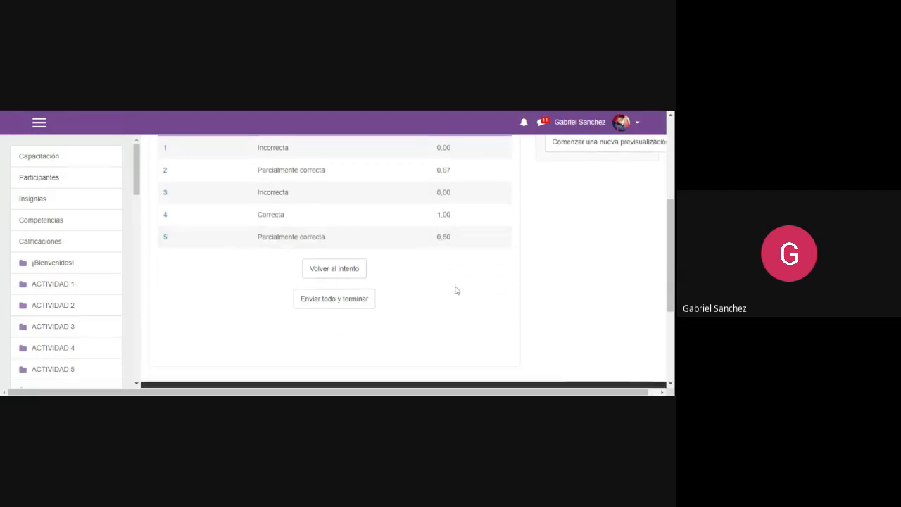
scroll(456, 290, down, 1)
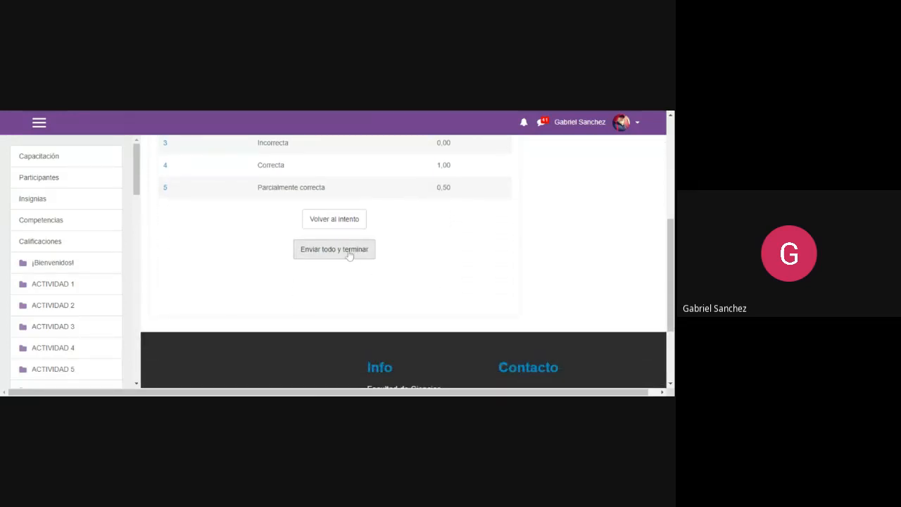
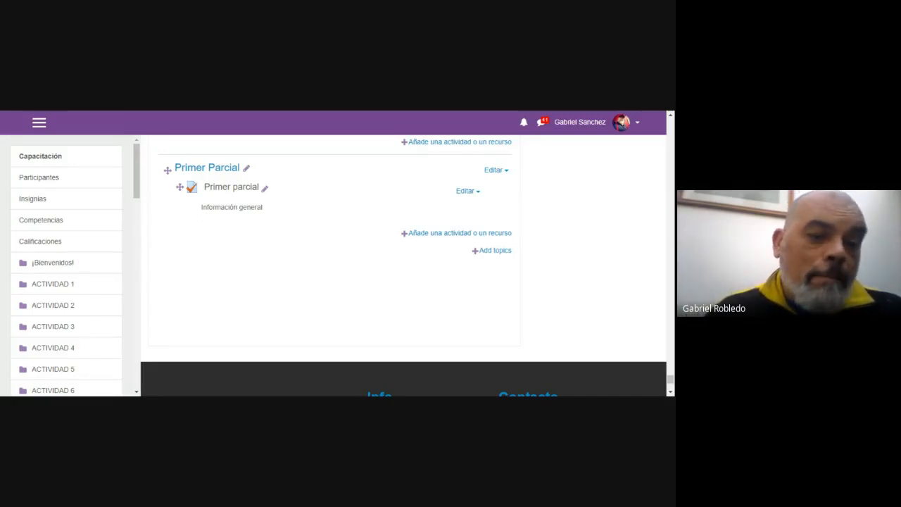
Review the roles offered for switching the view of the Capacitación course and leave without changing role
click(637, 124)
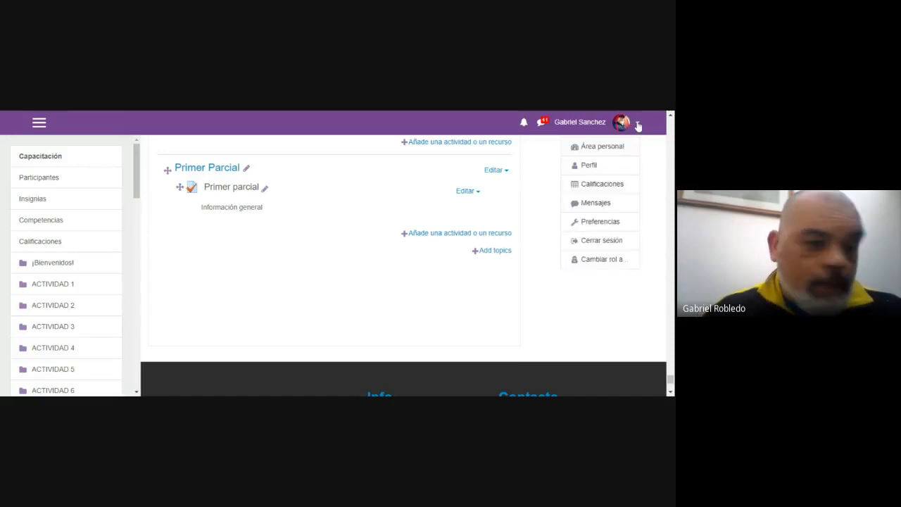
click(608, 262)
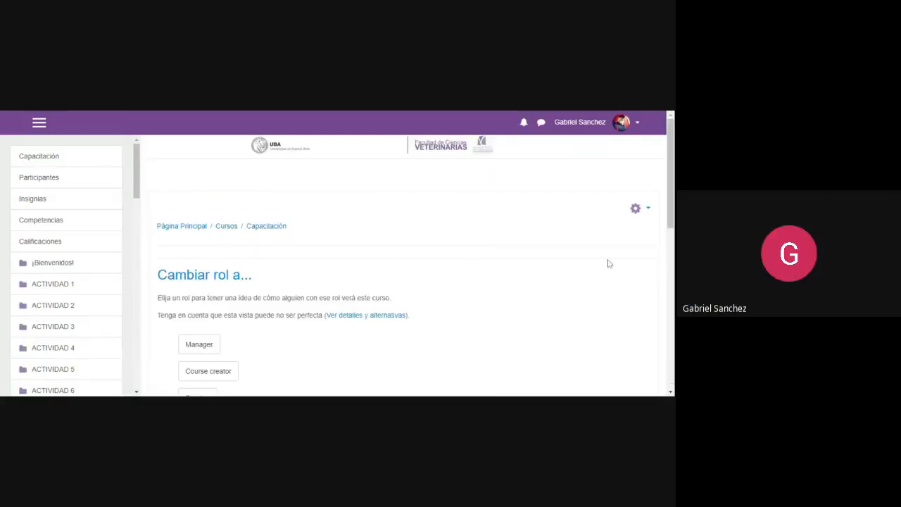
scroll(388, 286, down, 3)
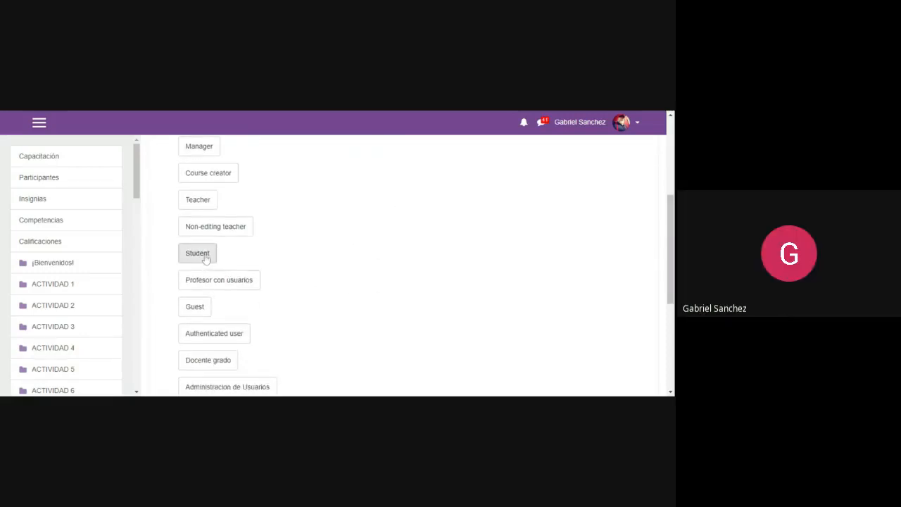
scroll(291, 284, down, 2)
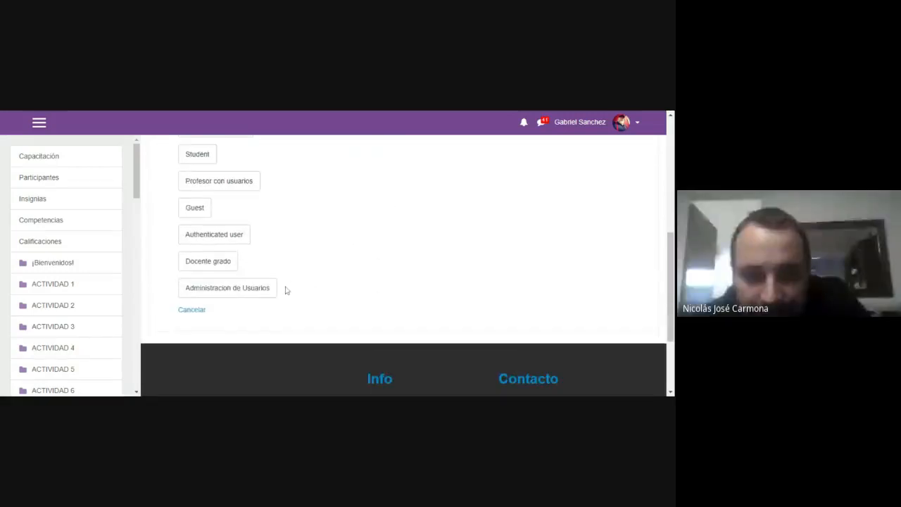
click(194, 311)
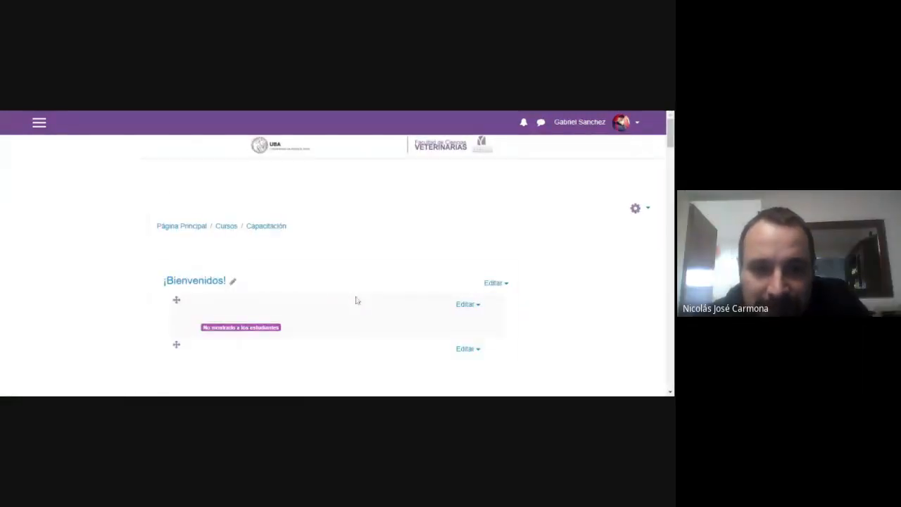
Open the "Primer parcial" quiz in the course's Primer Parcial section and start editing its questions
scroll(357, 298, down, 15)
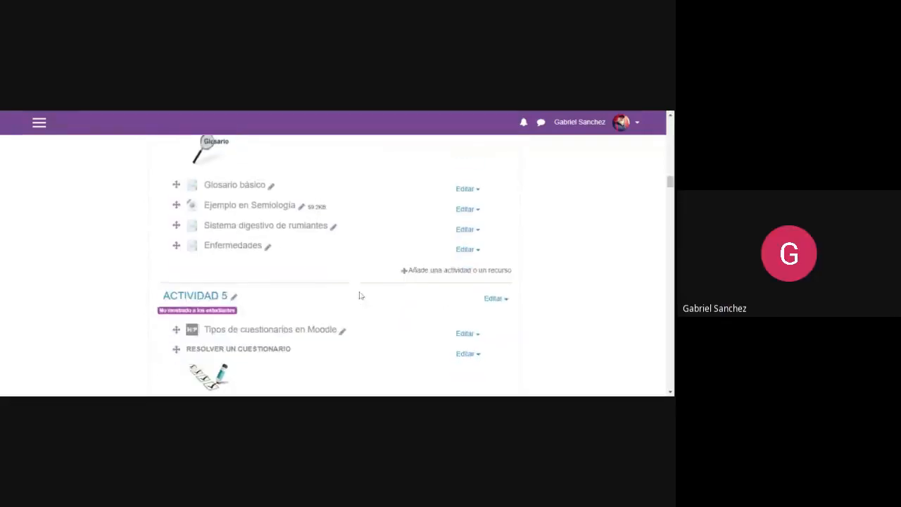
scroll(360, 296, down, 20)
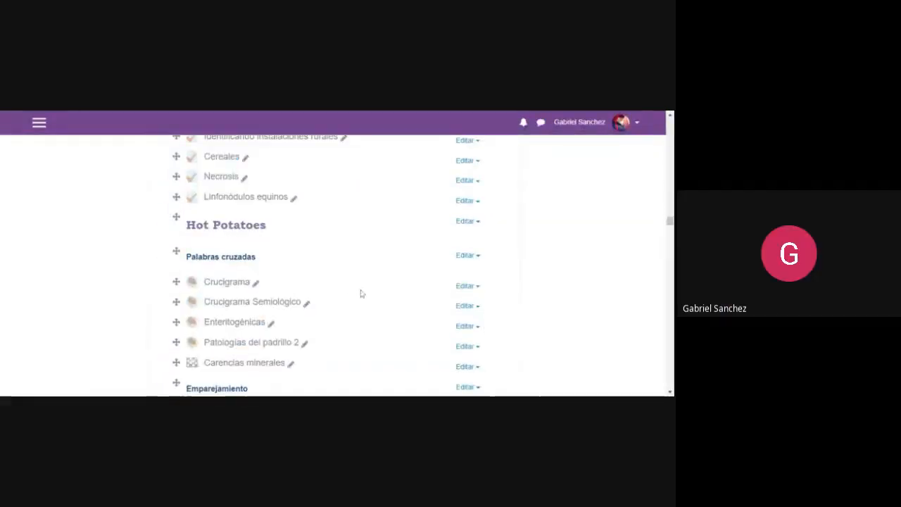
scroll(361, 293, down, 15)
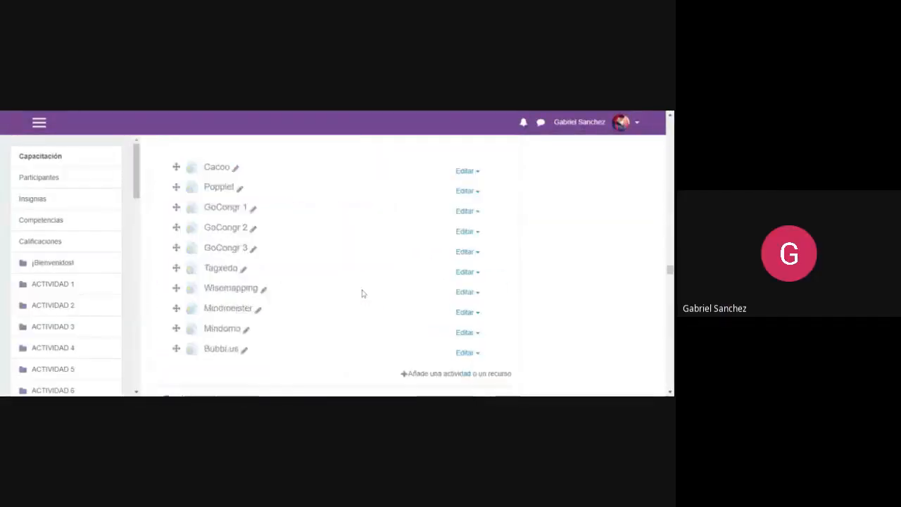
scroll(362, 294, down, 15)
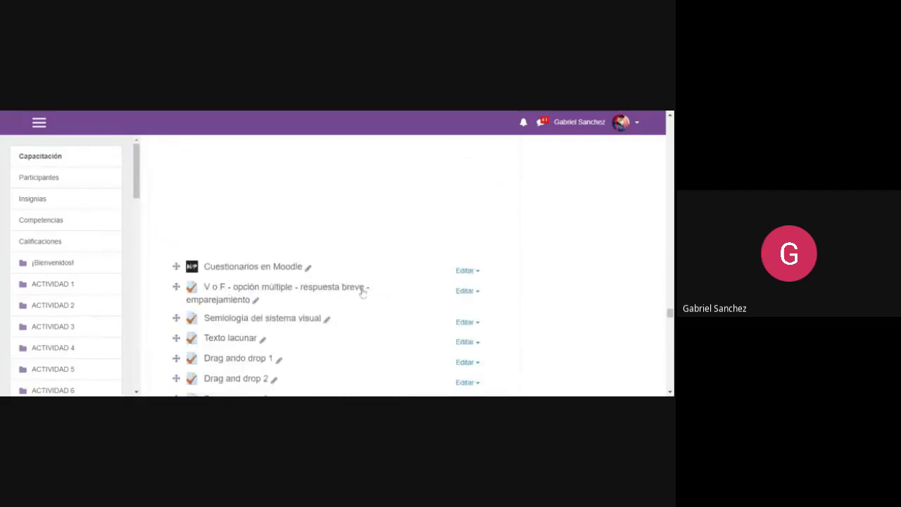
scroll(363, 293, down, 20)
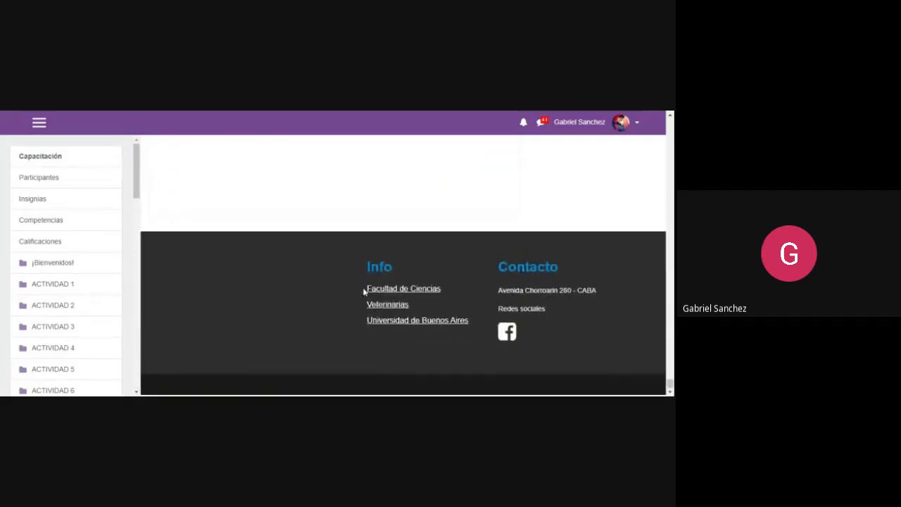
scroll(364, 291, down, 5)
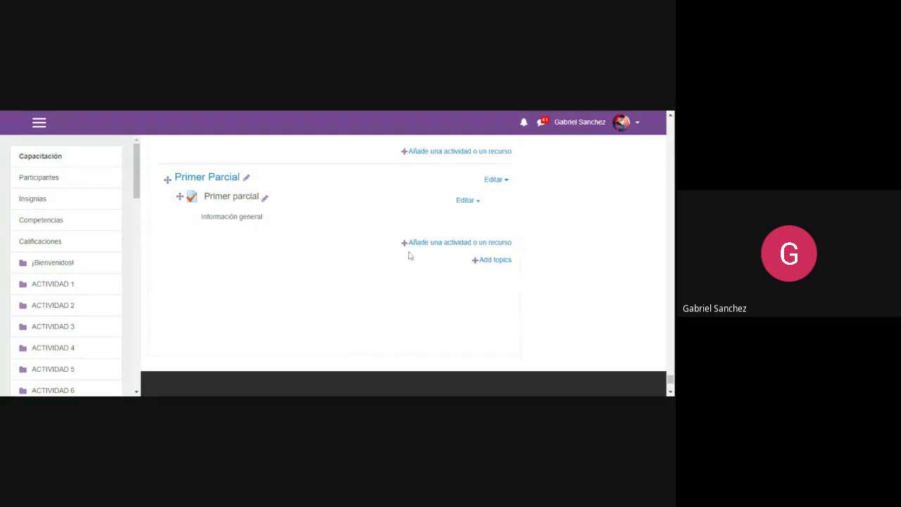
click(240, 199)
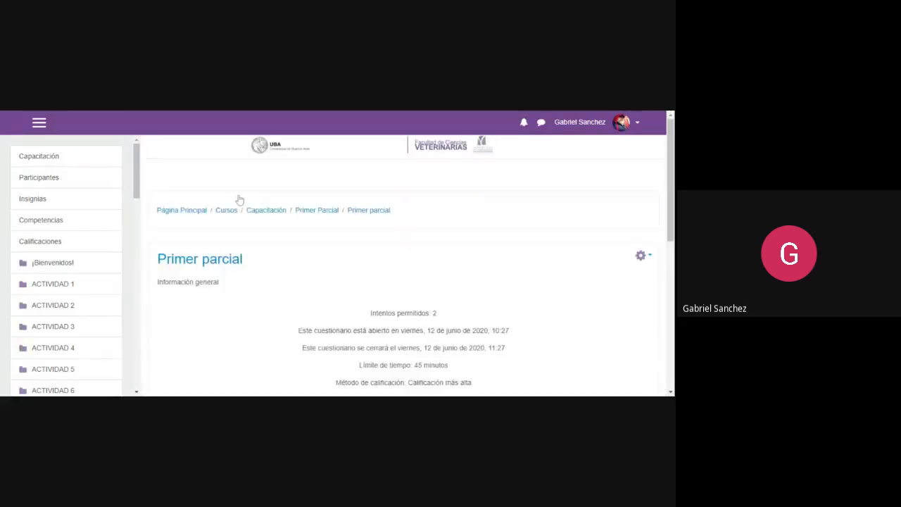
scroll(338, 229, down, 3)
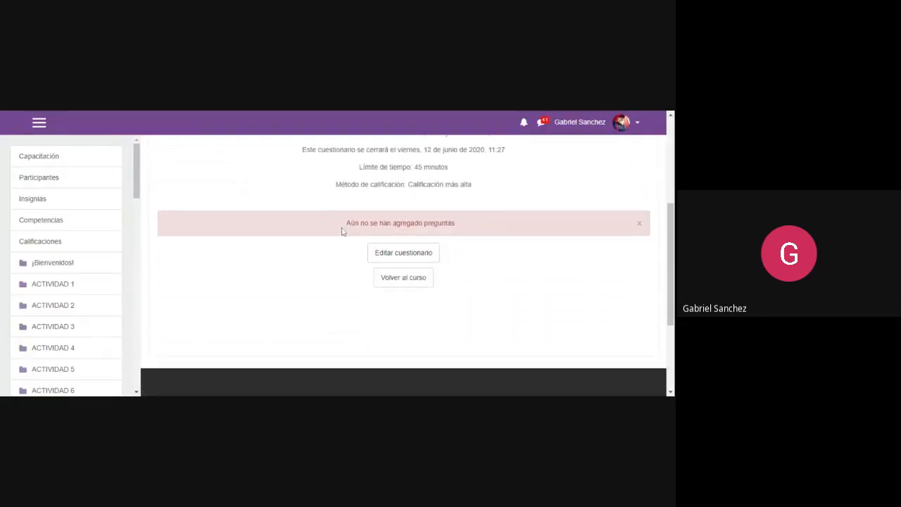
click(410, 258)
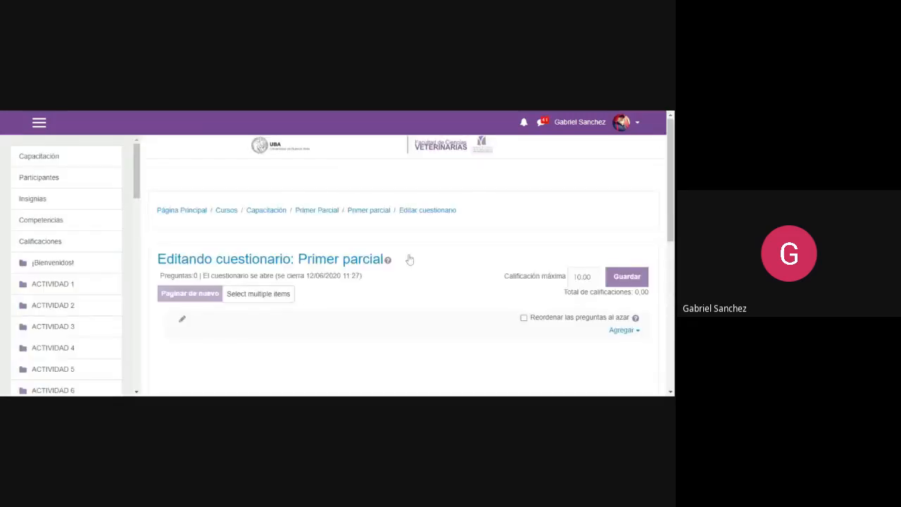
Start adding a new question to the "Primer parcial" quiz and look through the available question types
scroll(410, 259, down, 2)
scroll(410, 258, up, 1)
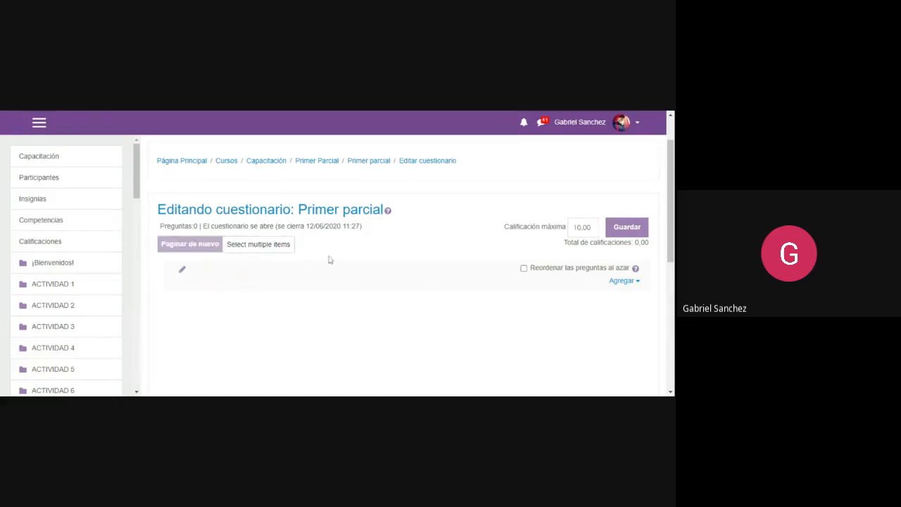
click(629, 282)
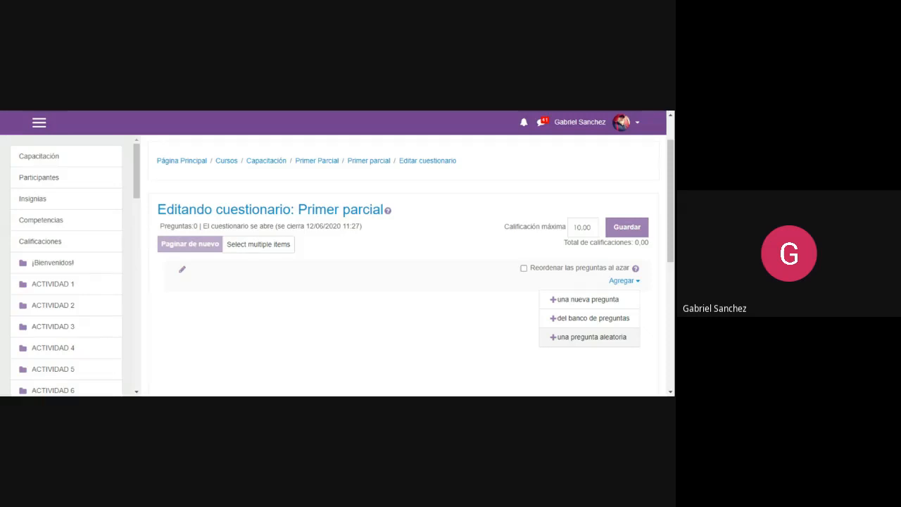
click(584, 300)
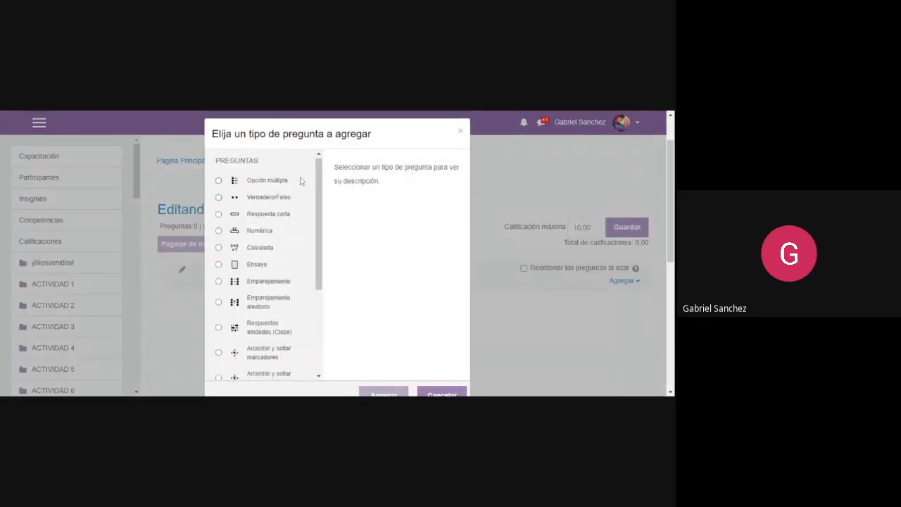
scroll(301, 179, down, 3)
scroll(275, 320, down, 1)
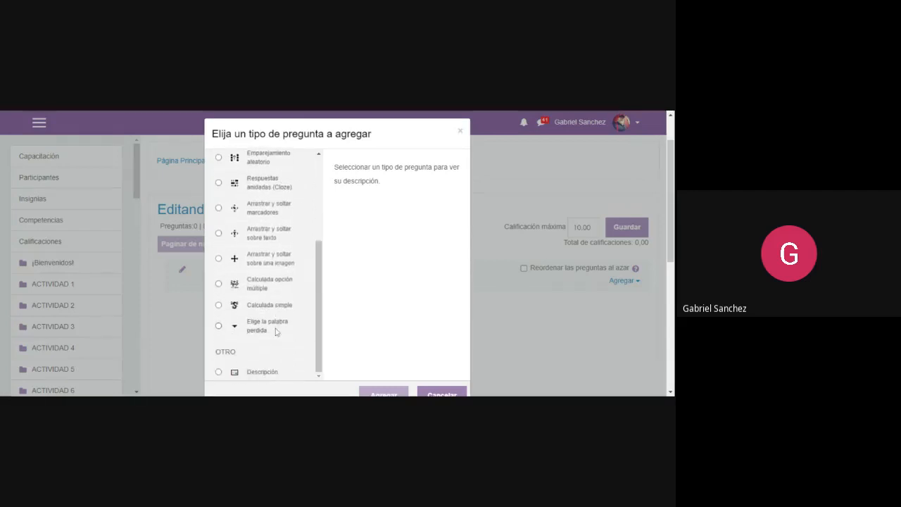
Add a new question of the type "Opción múltiple" to the quiz
scroll(276, 321, up, 4)
scroll(277, 323, up, 1)
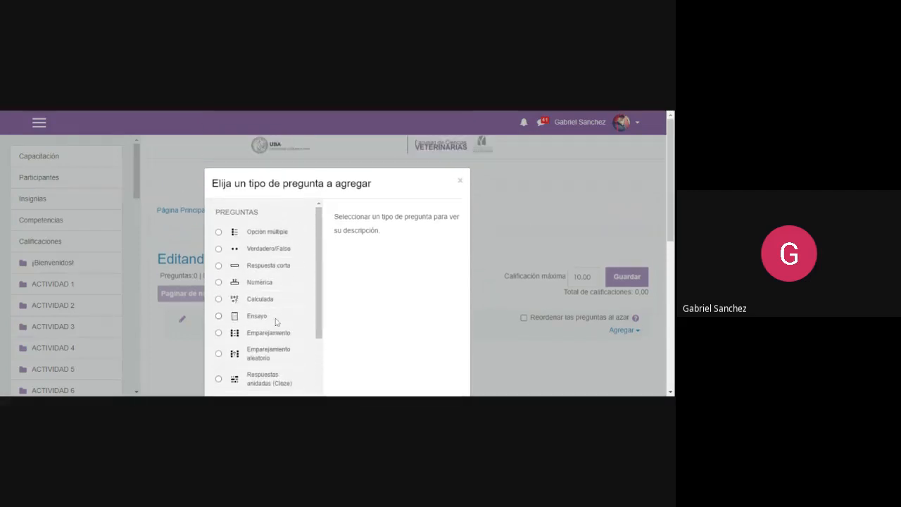
scroll(277, 271, down, 1)
scroll(276, 272, up, 1)
click(219, 232)
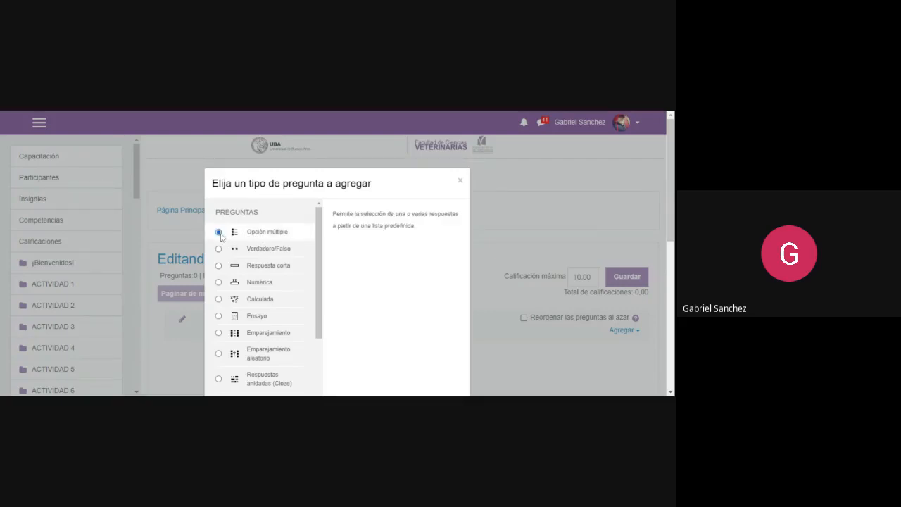
scroll(373, 285, down, 4)
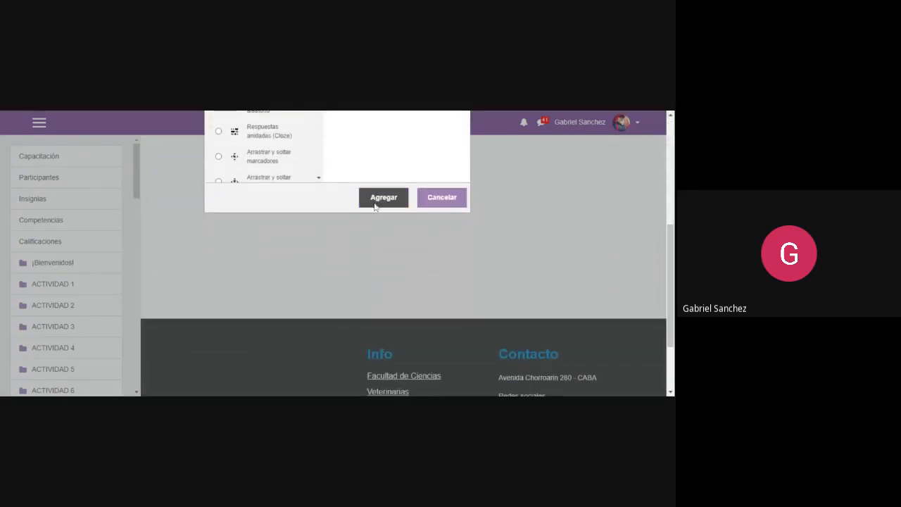
click(383, 197)
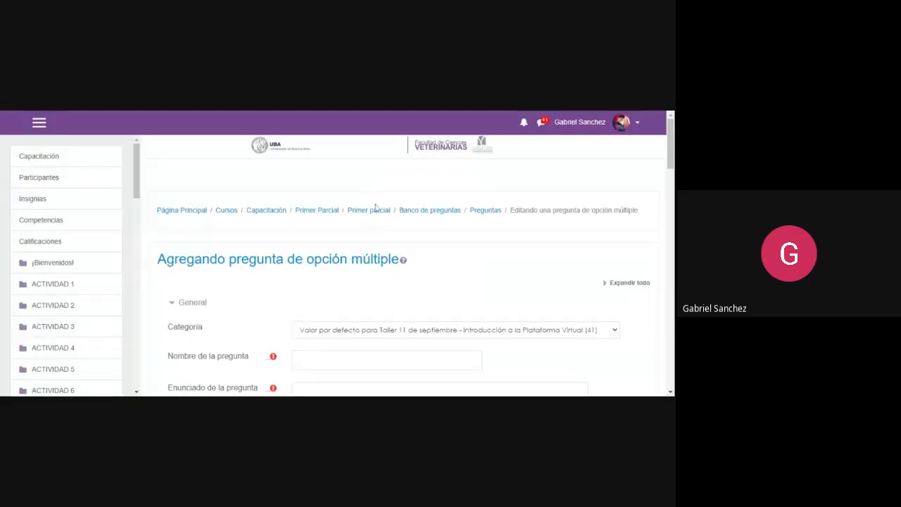
Name the multiple-choice question "Colores primarios y secundarios"
scroll(378, 209, down, 1)
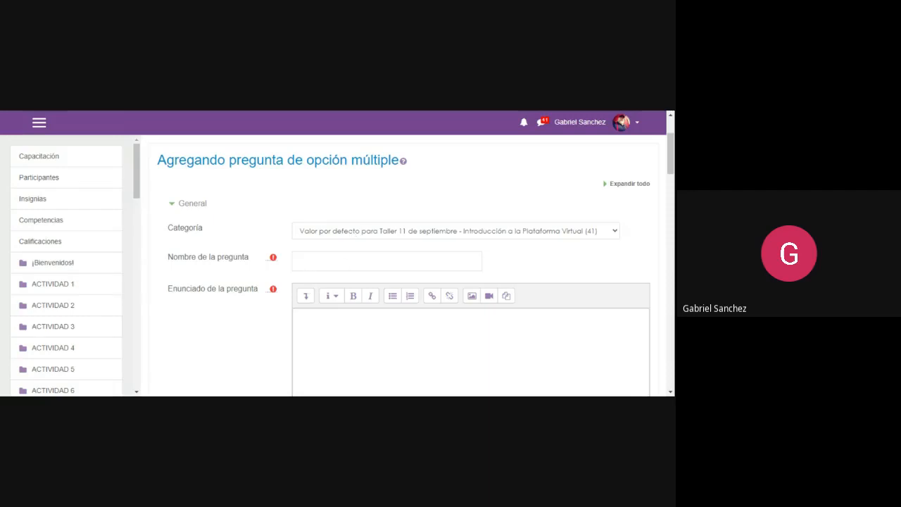
click(387, 261)
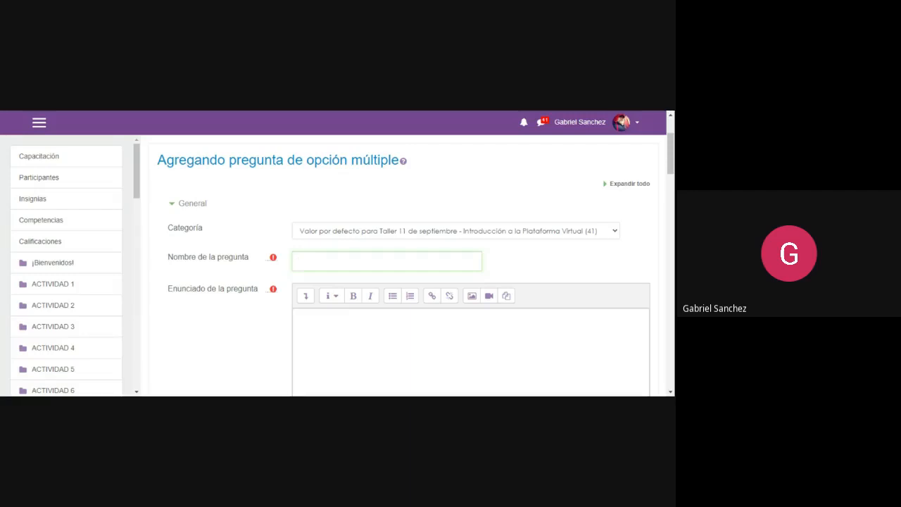
text(Tipos colores)
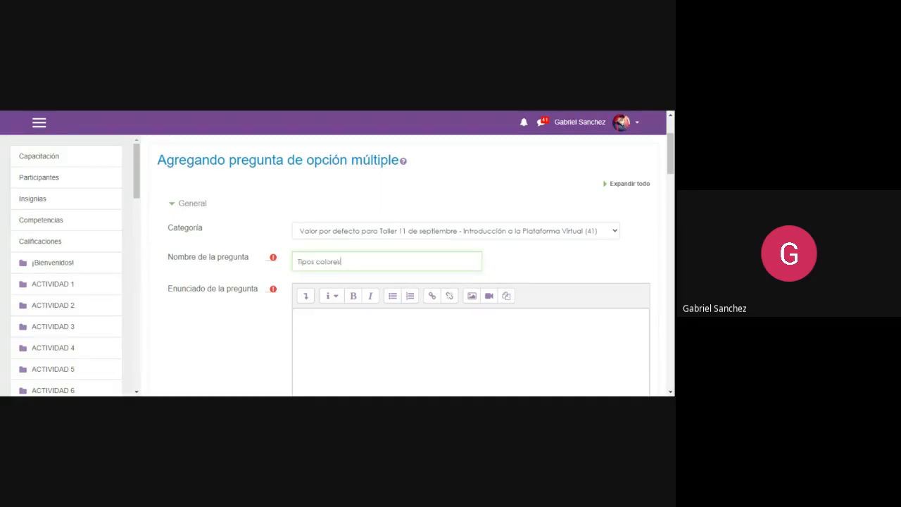
drag(342, 262, 298, 262)
key(BackSpace)
text(Colores primarios y secundarias)
Enter the question text "¿Qué color se obtiene si mezclo amarillo y rojo?"
scroll(326, 284, down, 3)
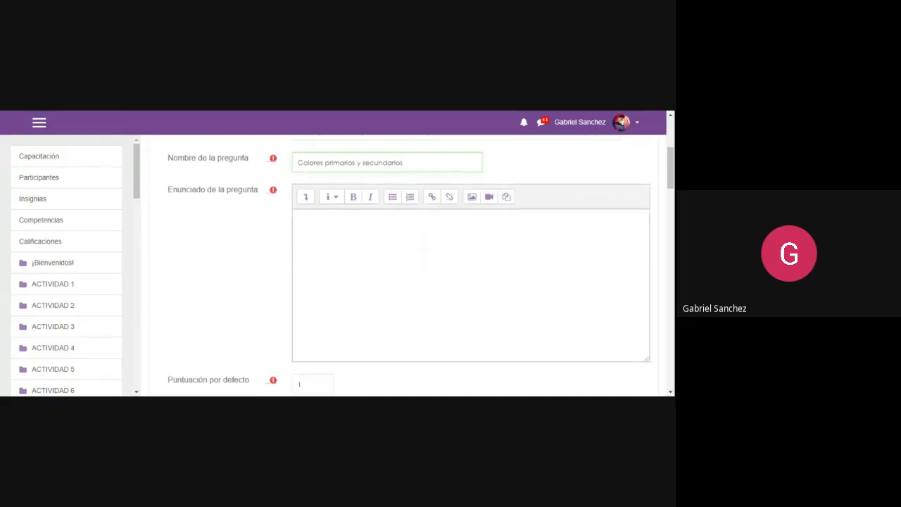
click(298, 217)
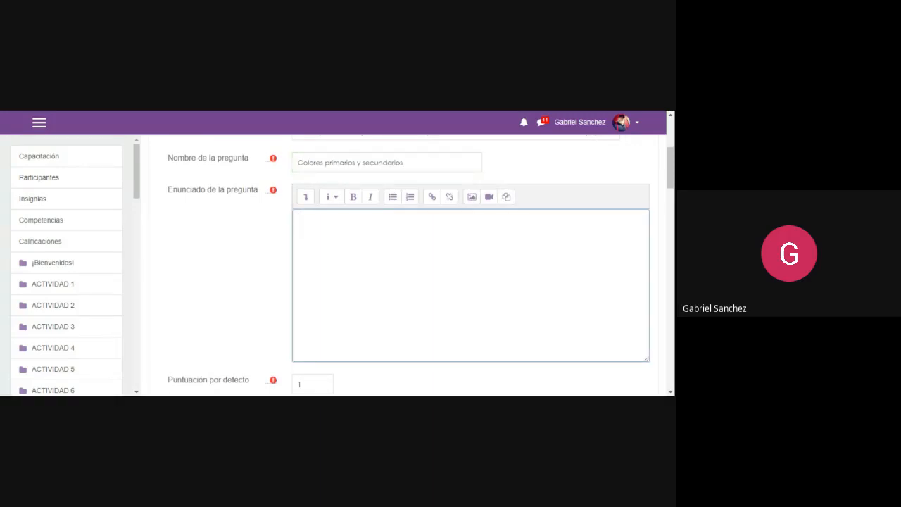
text(¡)
text(¿)
text(Q)
text(ué colo)
text(r se ob)
text(tiene si me)
text(zclo ama)
text(rillo)
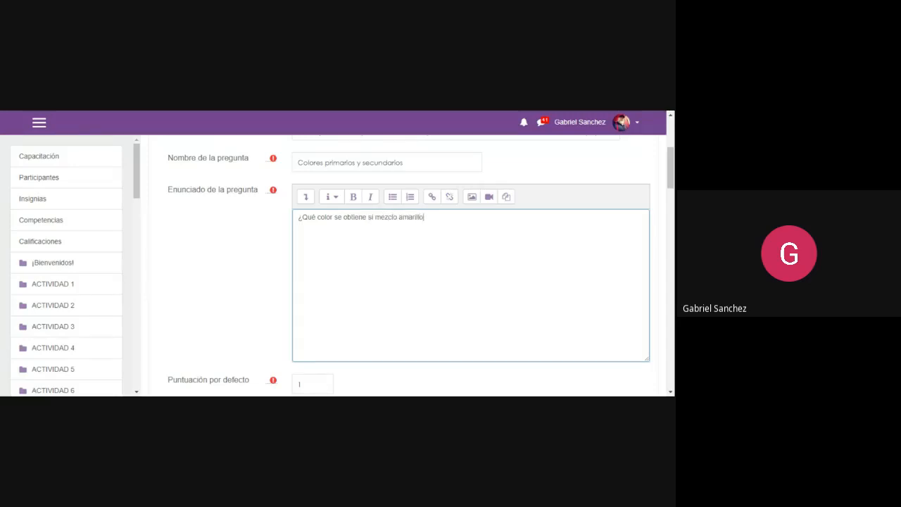
text( y iojo?)
Review the question's default mark, general feedback, single or multiple answers, shuffling and numbering options, and the fields of the answer choices
scroll(421, 266, down, 3)
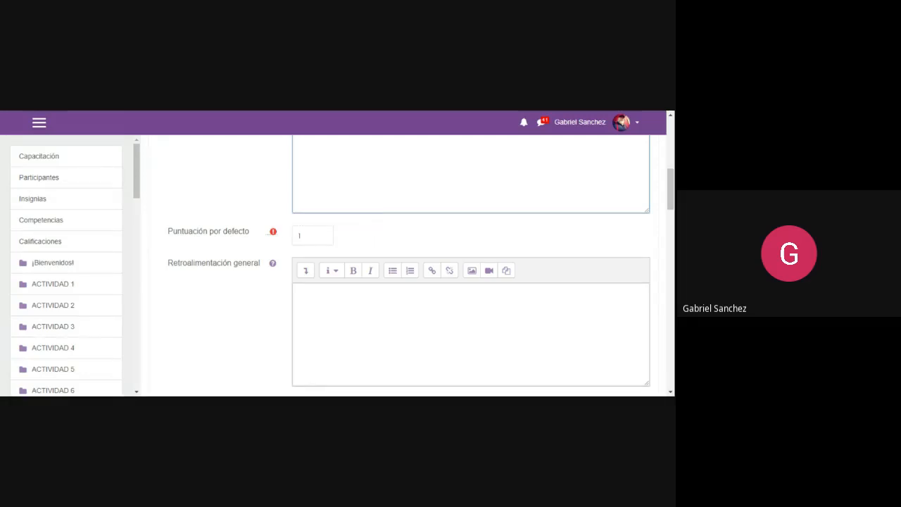
scroll(325, 246, down, 1)
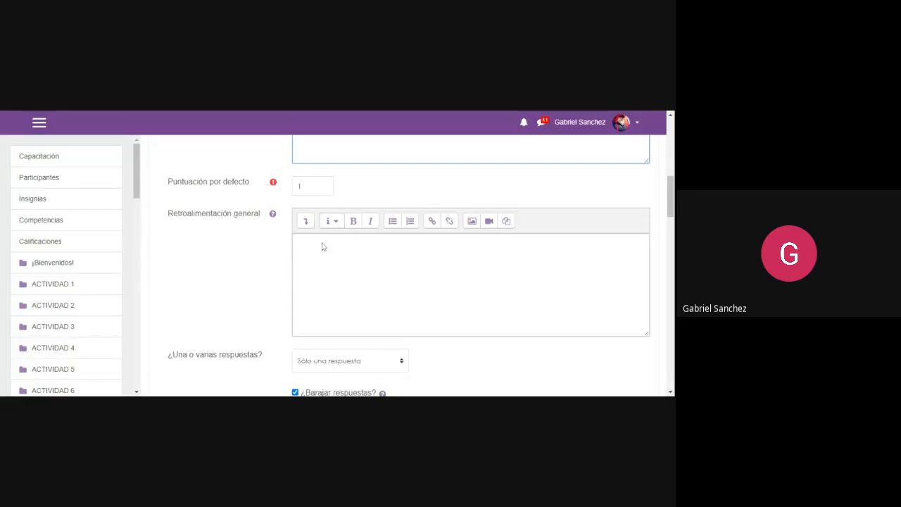
scroll(324, 246, down, 1)
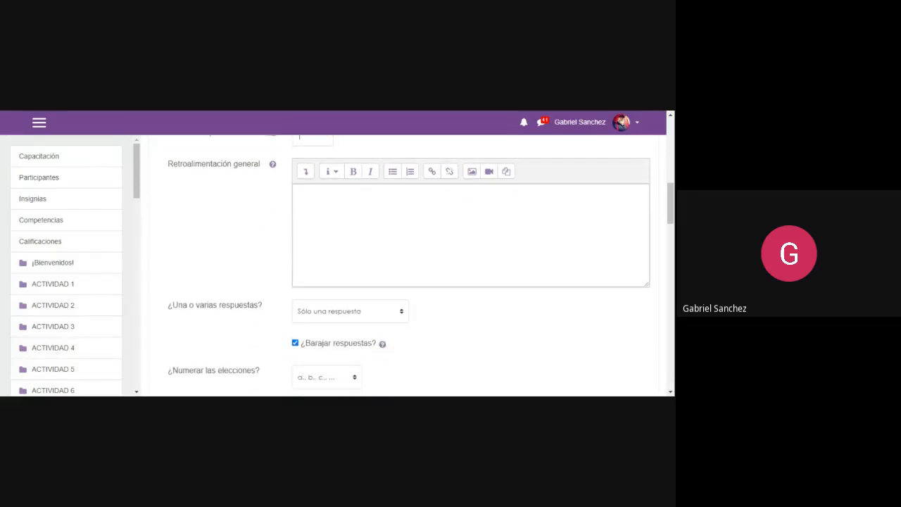
scroll(316, 247, down, 2)
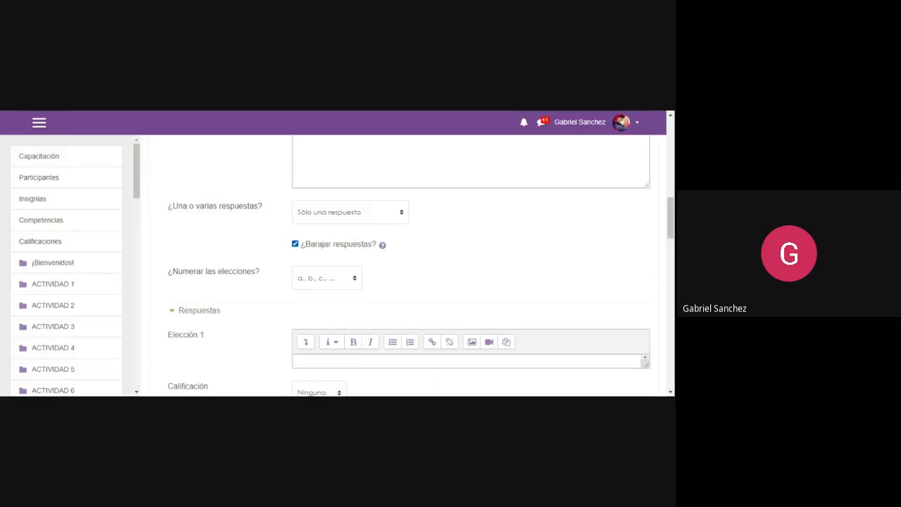
scroll(307, 247, down, 1)
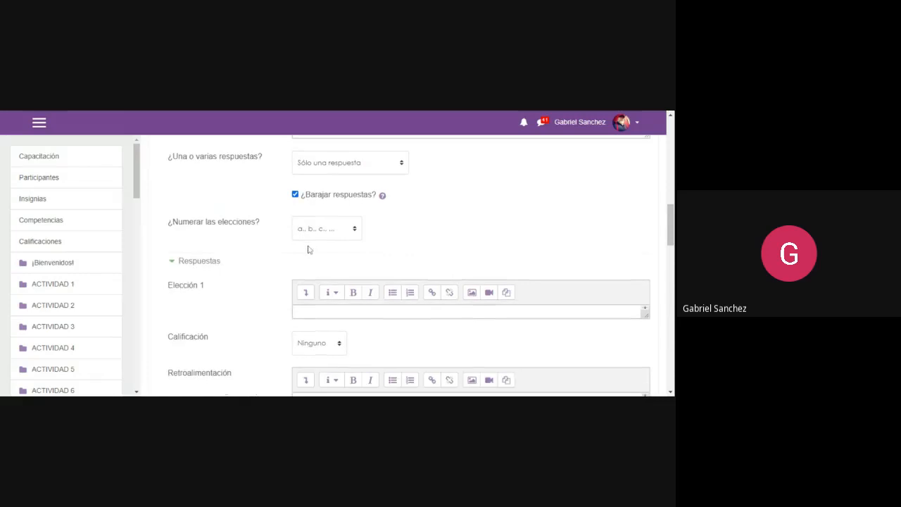
click(355, 233)
scroll(340, 231, down, 5)
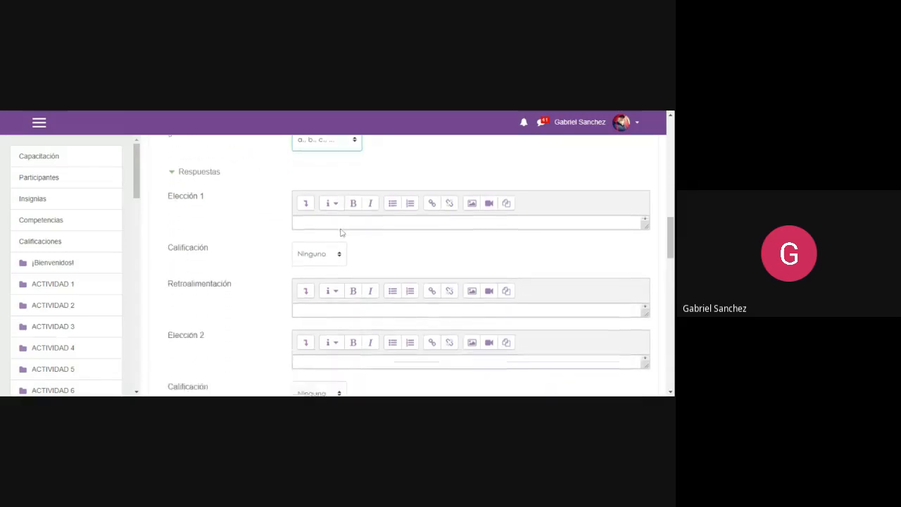
scroll(341, 233, down, 6)
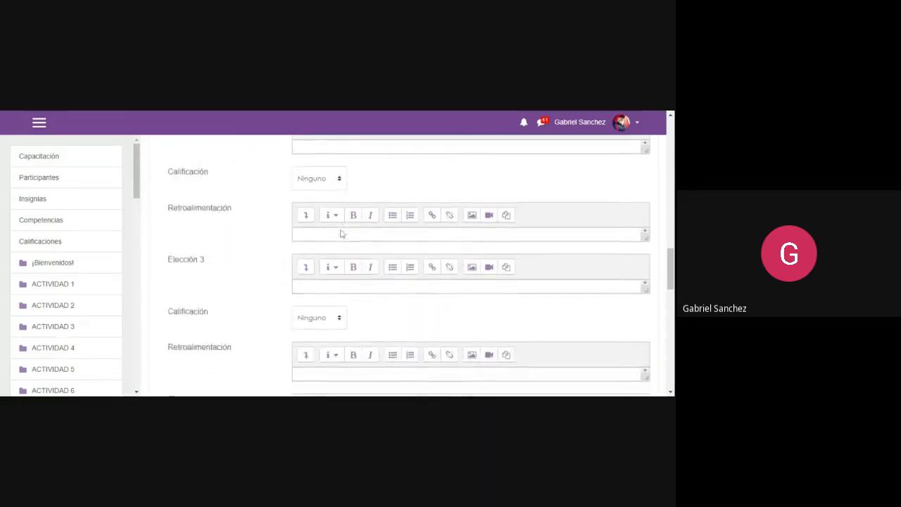
scroll(341, 233, up, 7)
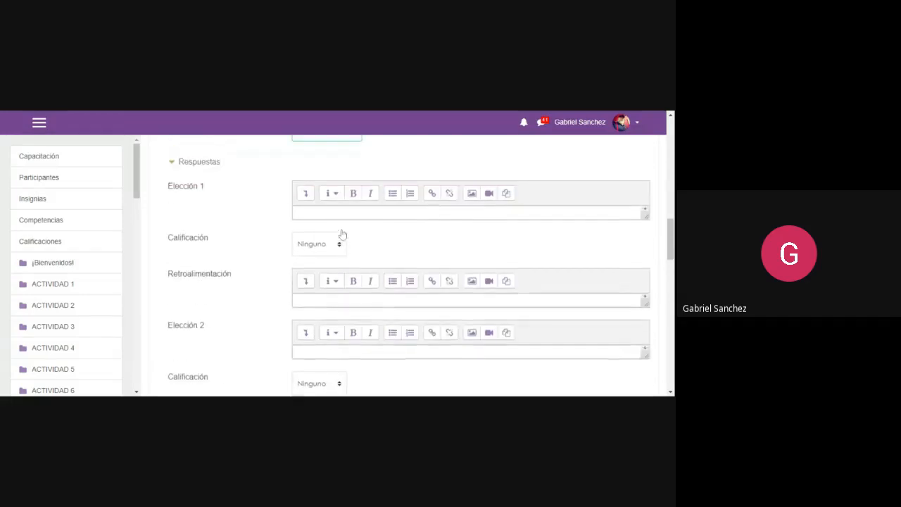
scroll(342, 233, up, 1)
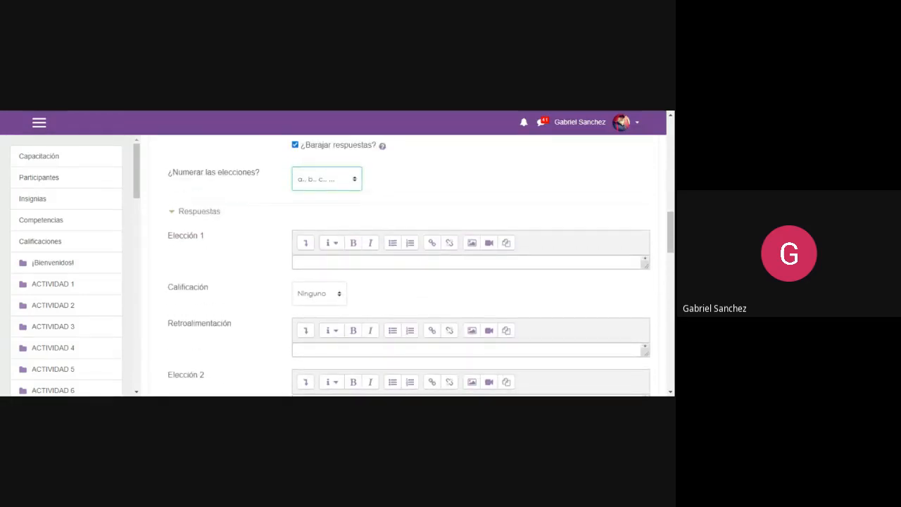
Enter "violeta" as the text of answer choice 1
click(333, 263)
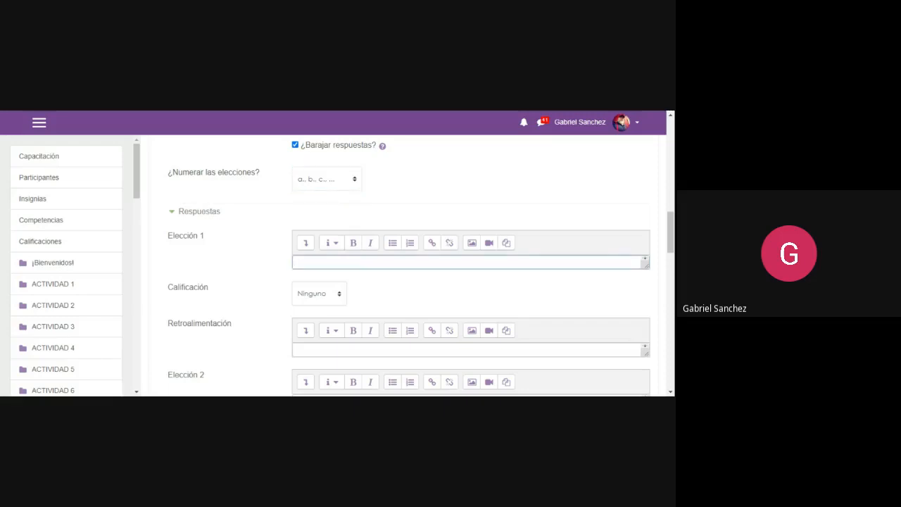
text(violeta)
key(Return)
scroll(338, 278, up, 1)
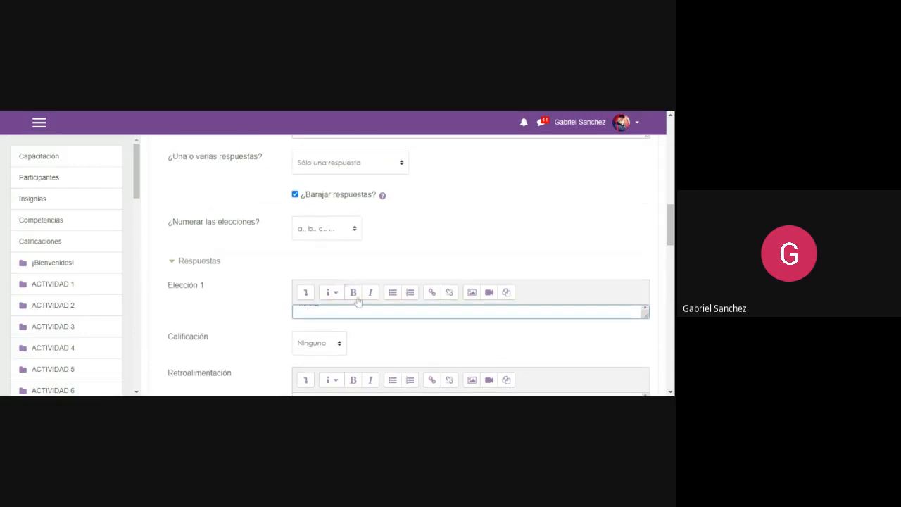
scroll(338, 277, down, 1)
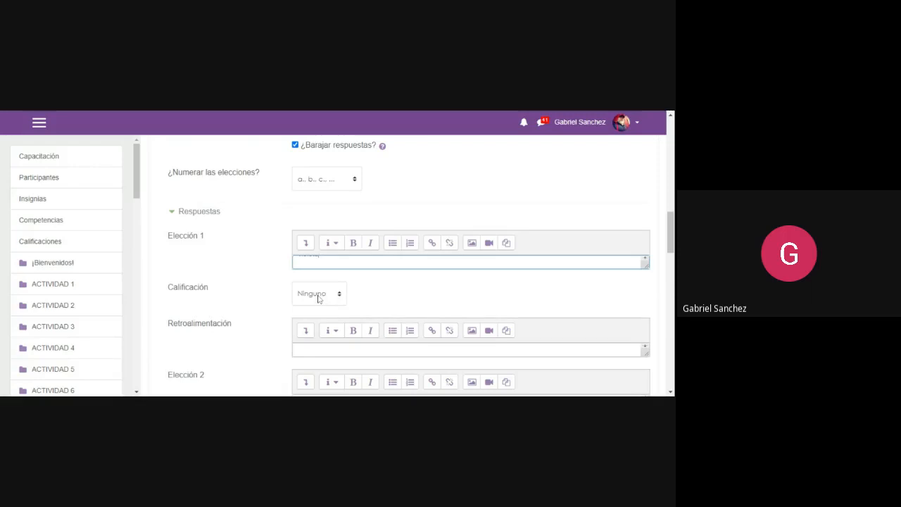
Give answer choice 1 the feedback "cuidado! El violeta se obtiene mezclando rojo y azul"
scroll(318, 298, down, 1)
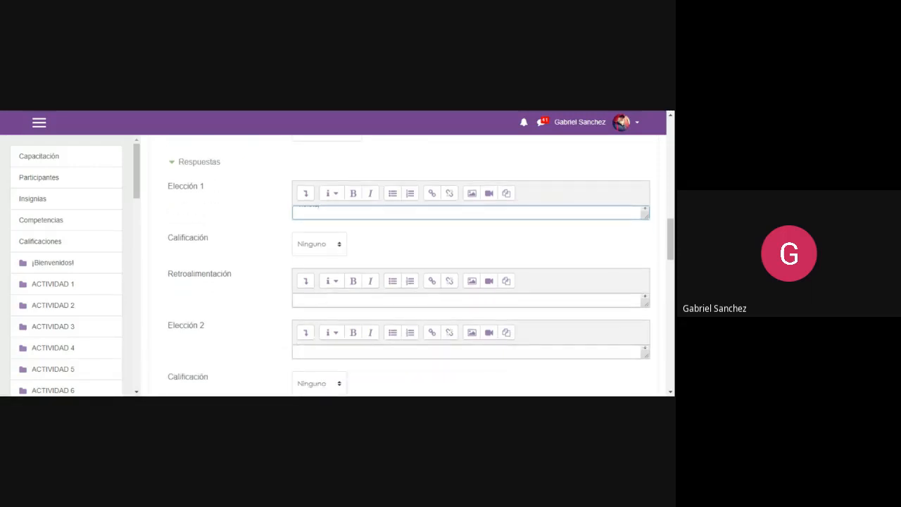
click(324, 301)
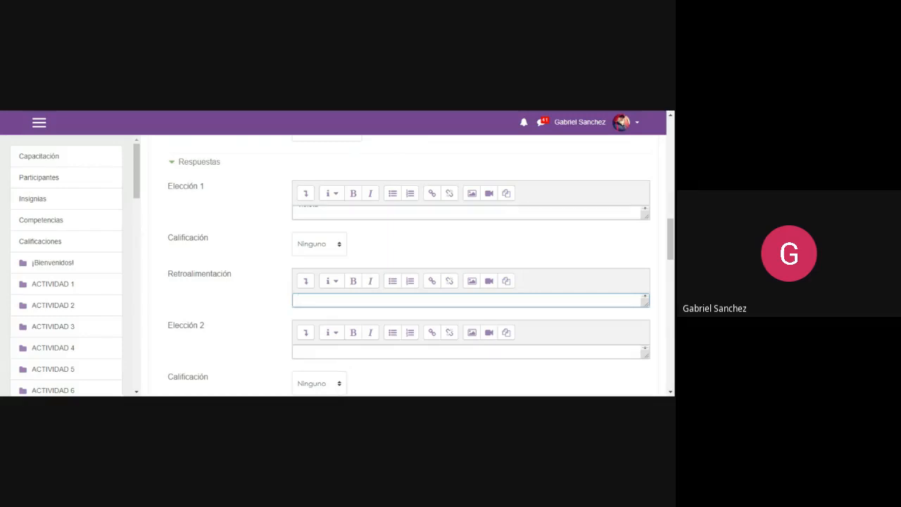
text(cuidado! El violeta se obtiene)
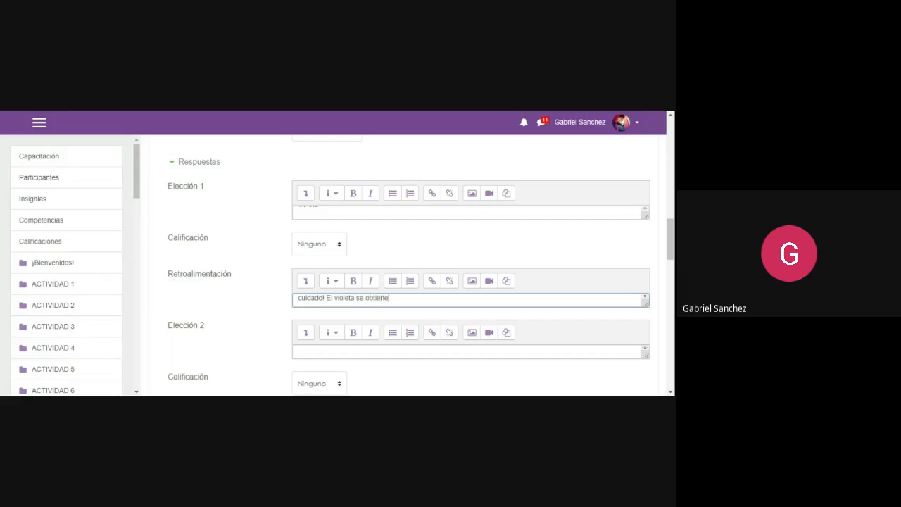
text( mezclando rojo y azul)
key(Return)
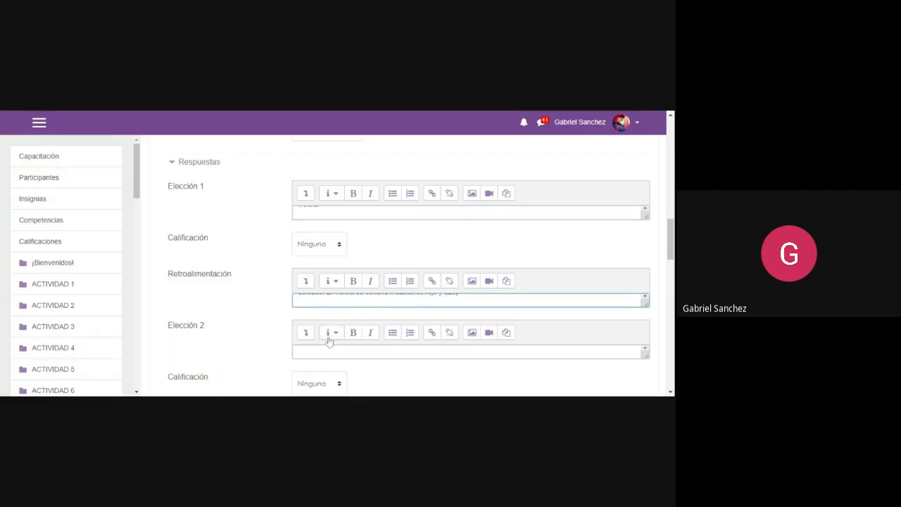
Enter "Naranja" as answer choice 2 and set its grade to 100%
scroll(361, 275, down, 3)
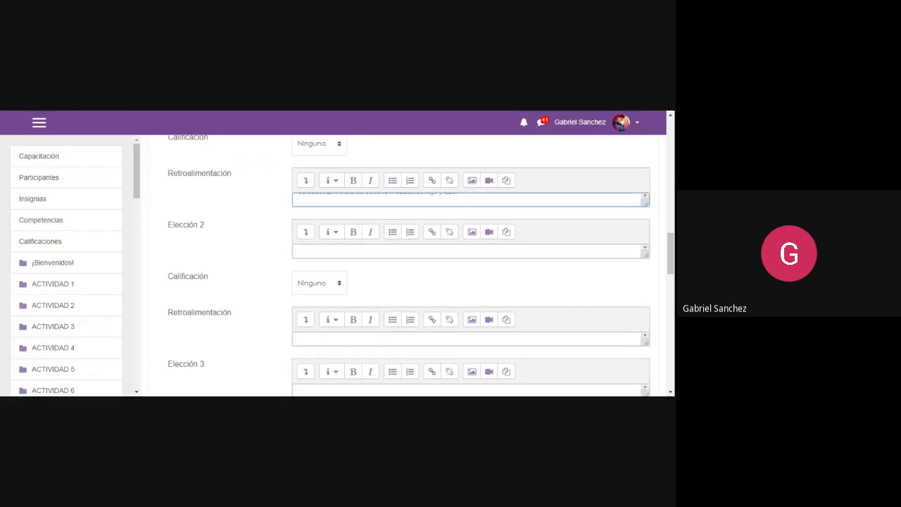
click(300, 251)
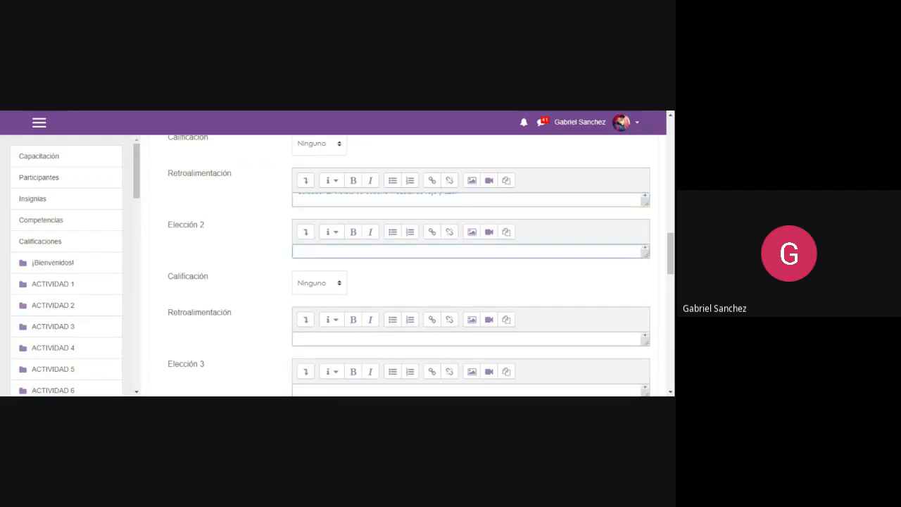
text(Naranja)
click(339, 284)
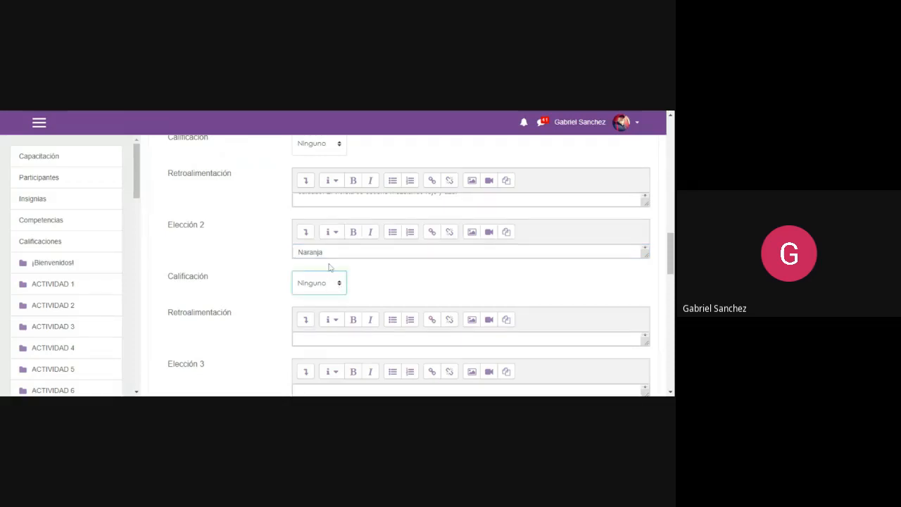
click(329, 268)
Give answer choice 2 the feedback "Correcto!"
scroll(356, 267, down, 1)
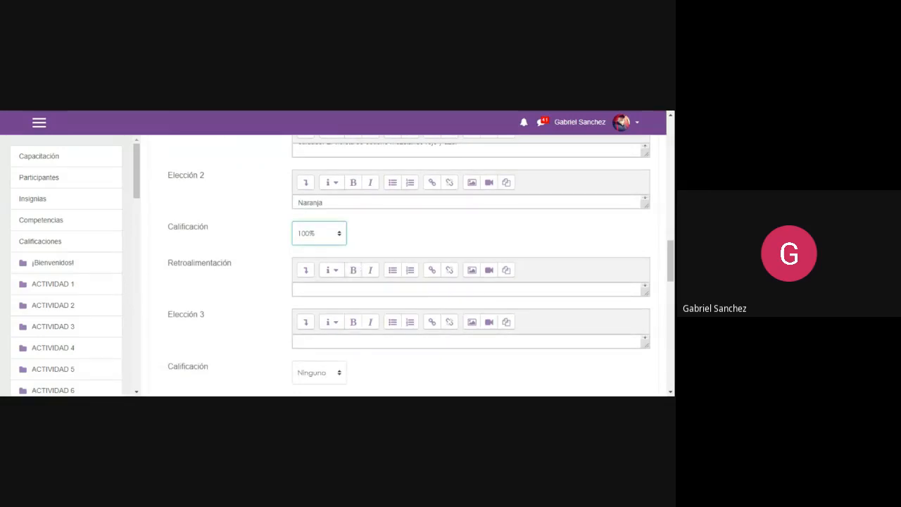
click(341, 289)
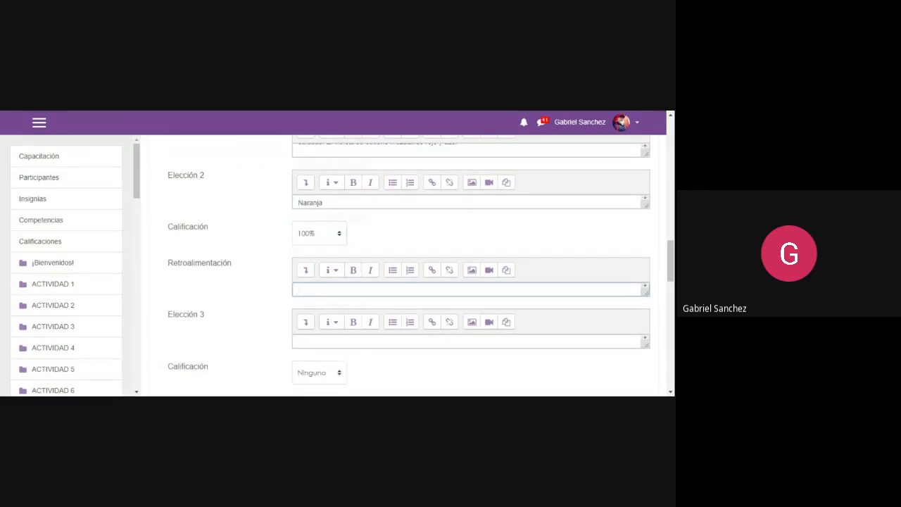
text(Correc)
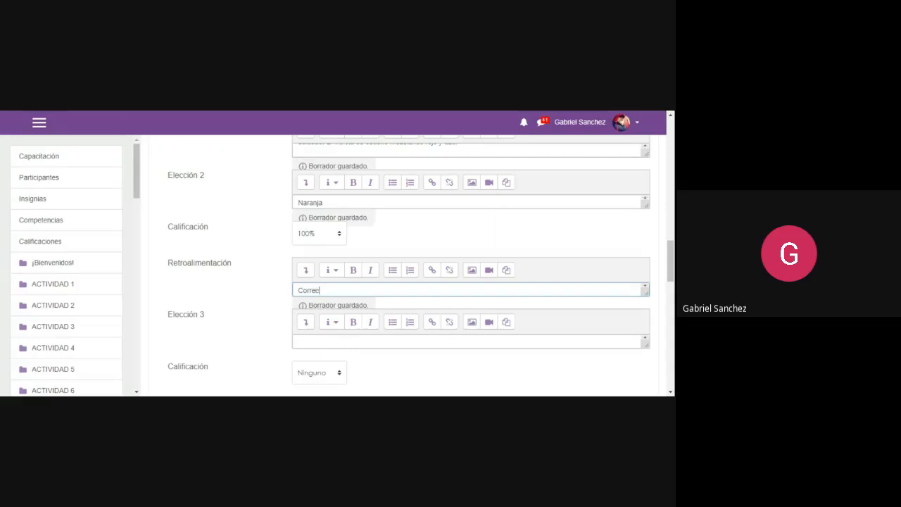
text(to!)
key(Return)
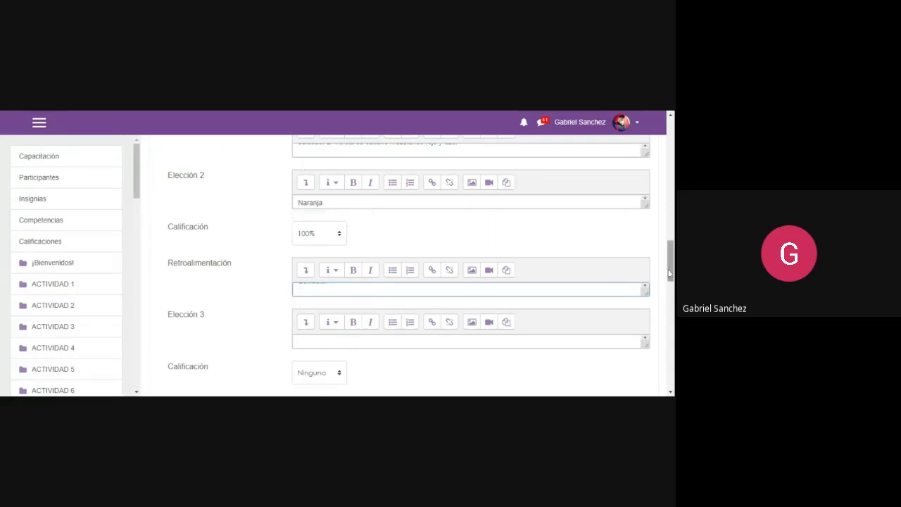
drag(670, 274, 671, 286)
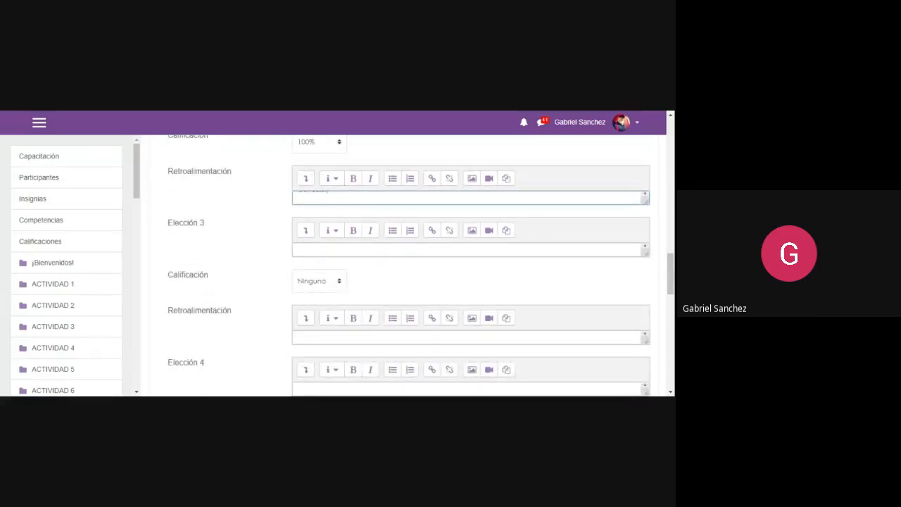
scroll(335, 281, down, 2)
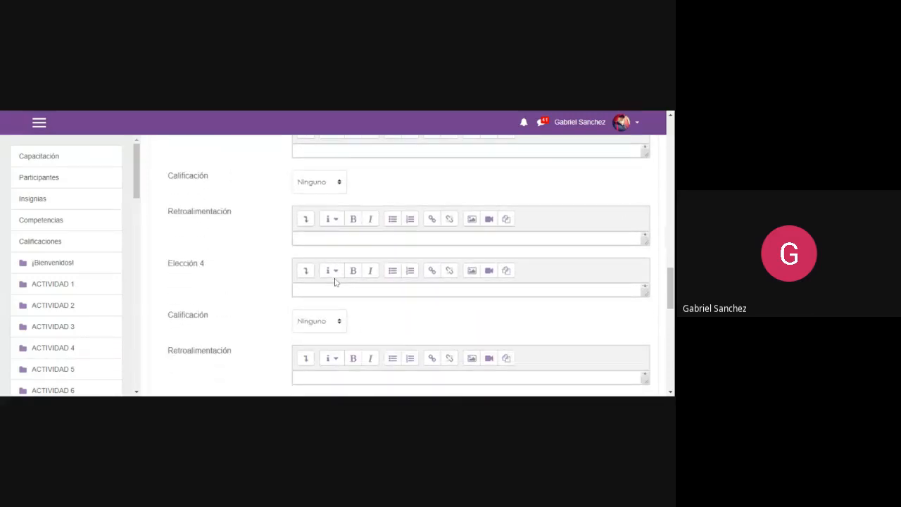
Save the "Colores primarios y secundarios" question to the quiz, leaving answer choices 3 to 5 blank
scroll(336, 283, down, 1)
scroll(336, 283, down, 1)
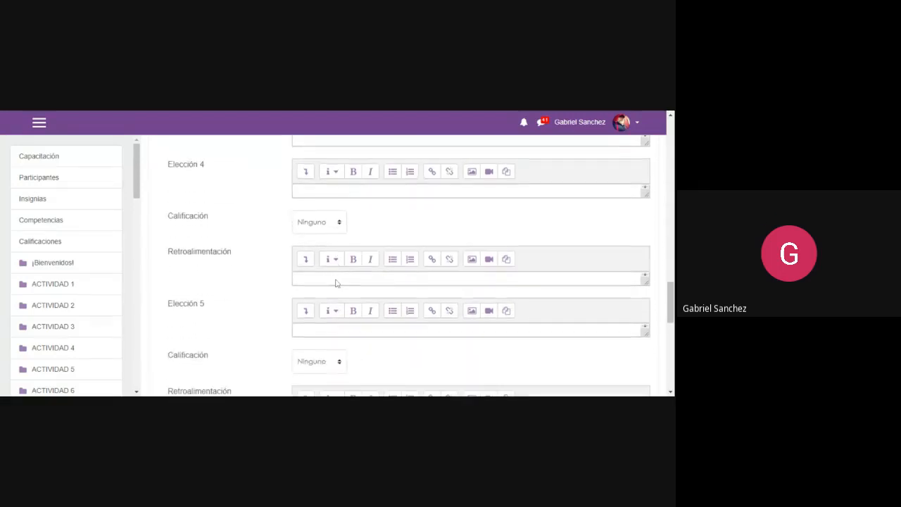
scroll(336, 283, up, 3)
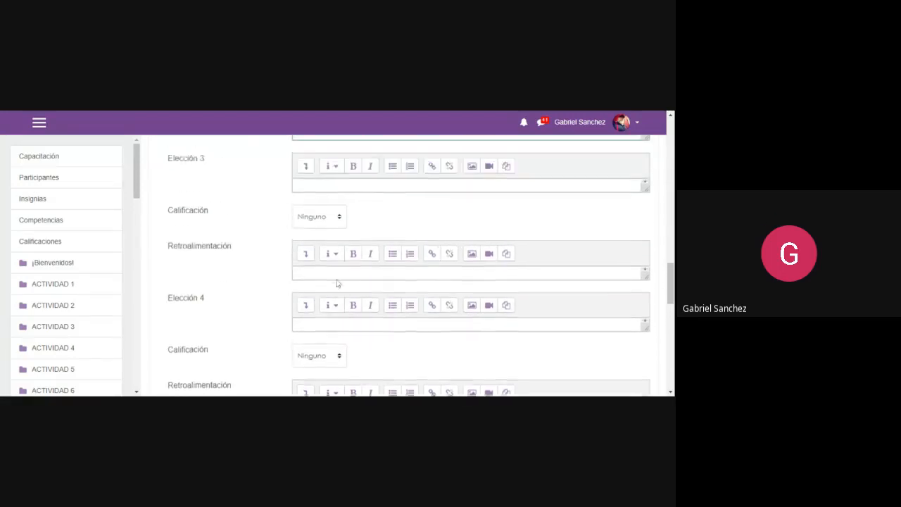
scroll(336, 283, up, 1)
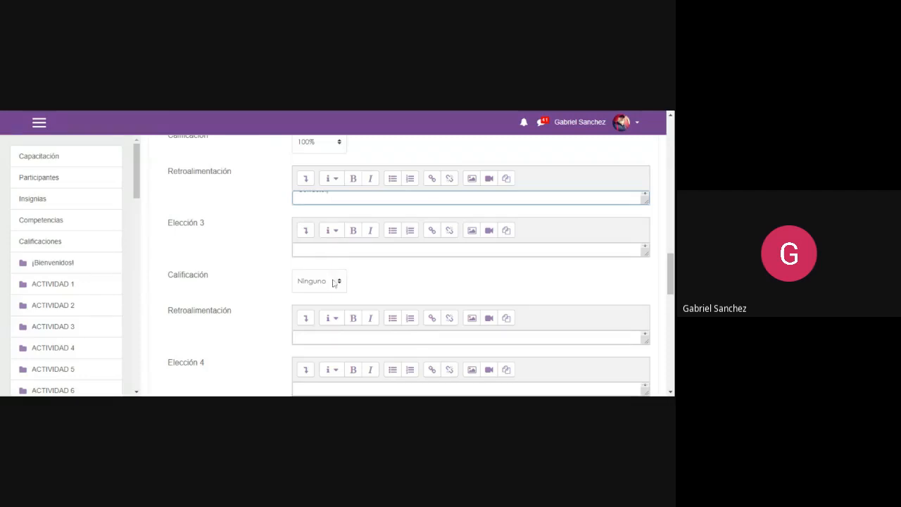
scroll(336, 283, down, 2)
scroll(338, 299, down, 2)
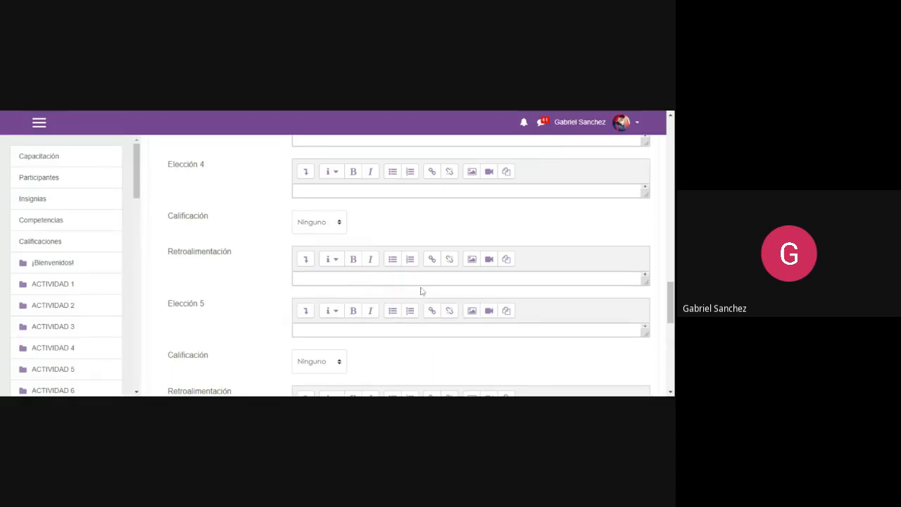
scroll(422, 292, down, 3)
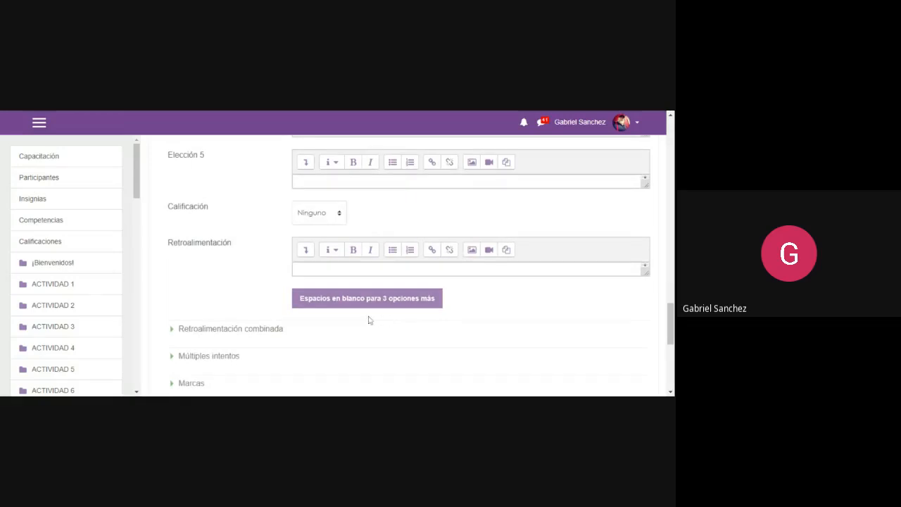
scroll(368, 321, down, 2)
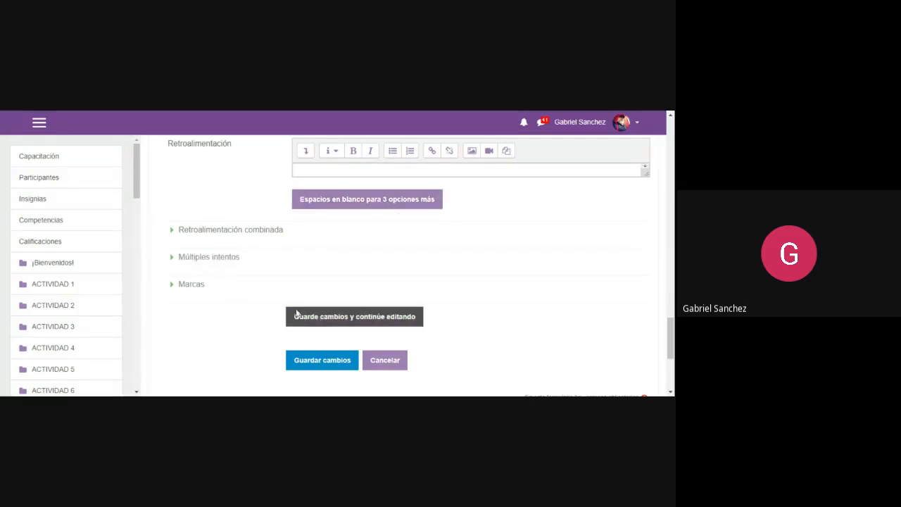
click(336, 360)
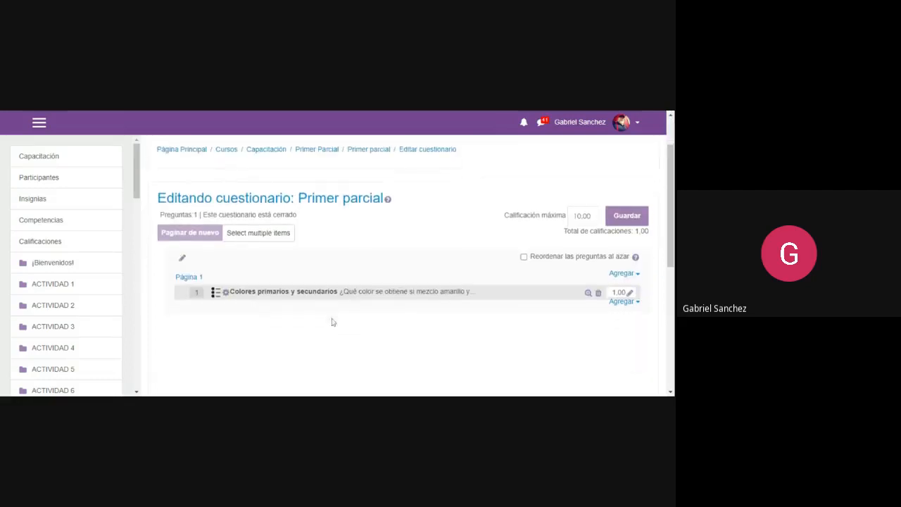
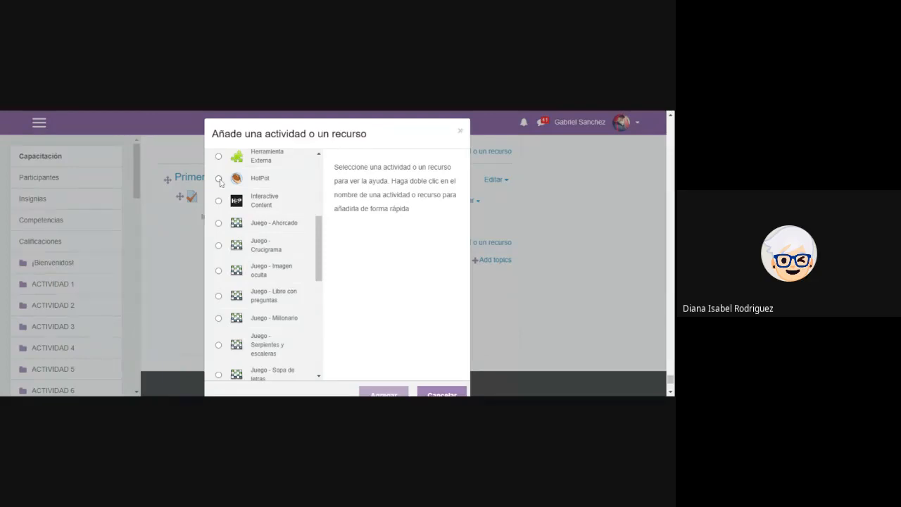
Open the form for a new HotPot activity in the Primer Parcial section and review its source file area and settings groups
click(219, 179)
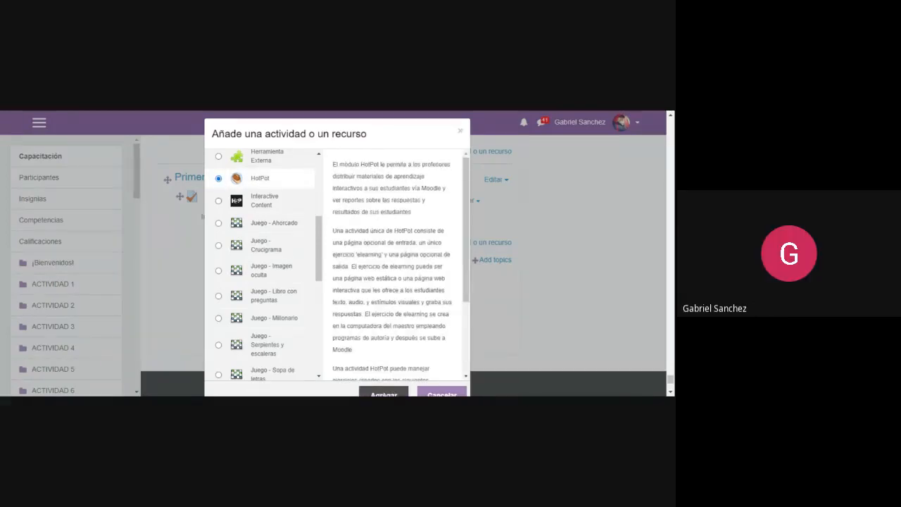
click(384, 393)
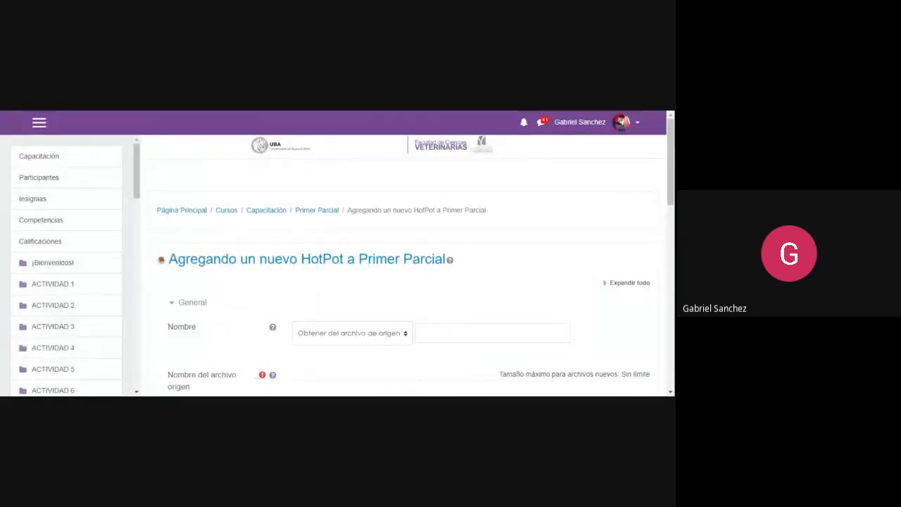
scroll(394, 327, down, 2)
scroll(392, 249, down, 2)
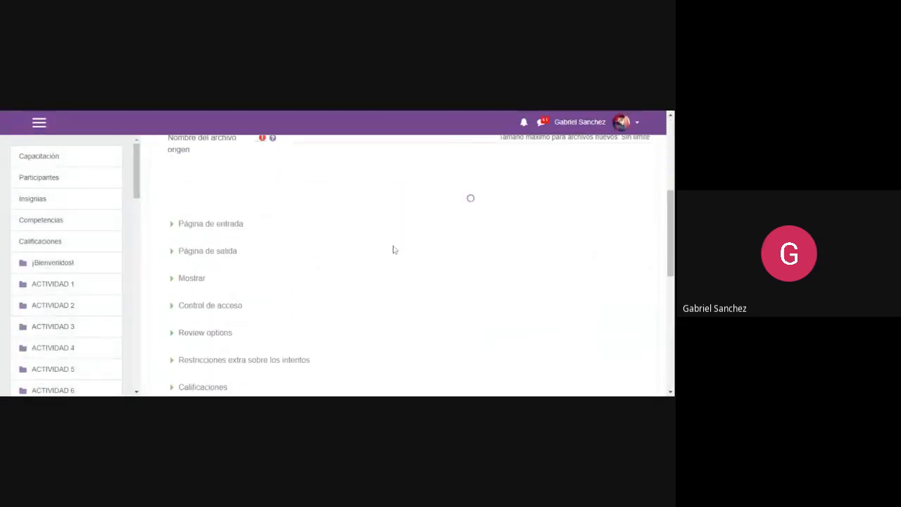
scroll(394, 249, up, 1)
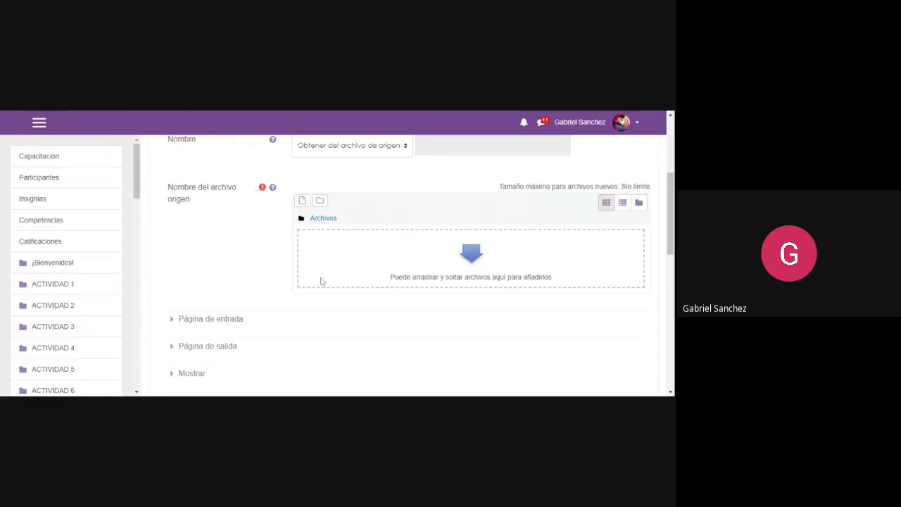
scroll(350, 314, down, 10)
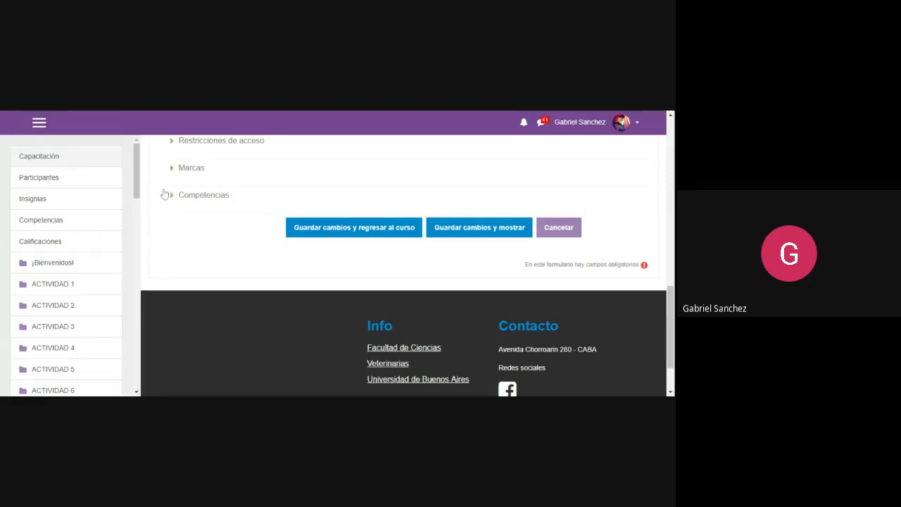
Return to the Capacitación course page and examine the hidden Hot Potatoes crossword, matching and question activities
scroll(256, 258, down, 5)
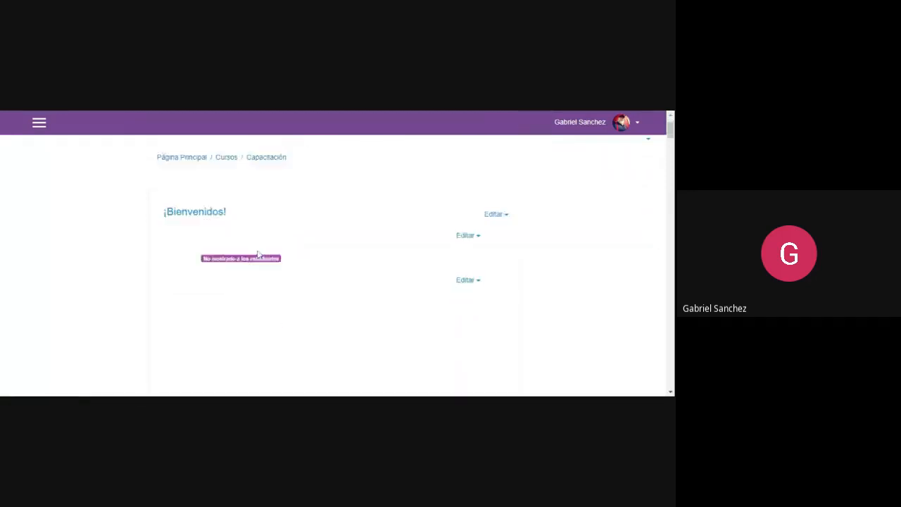
scroll(263, 257, down, 10)
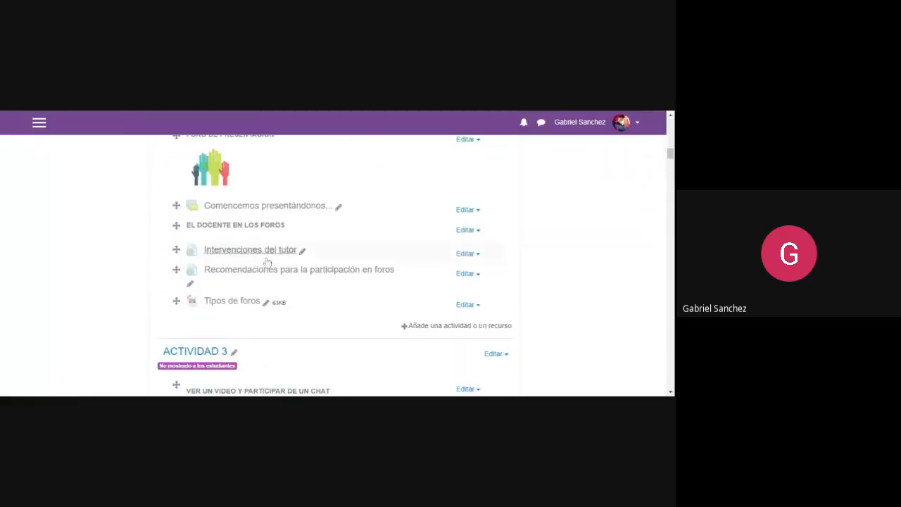
scroll(268, 271, down, 10)
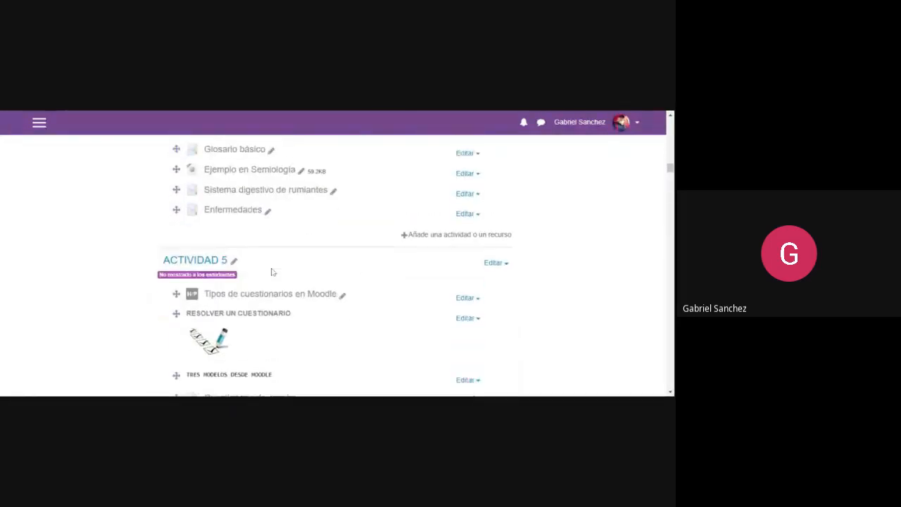
scroll(272, 273, down, 10)
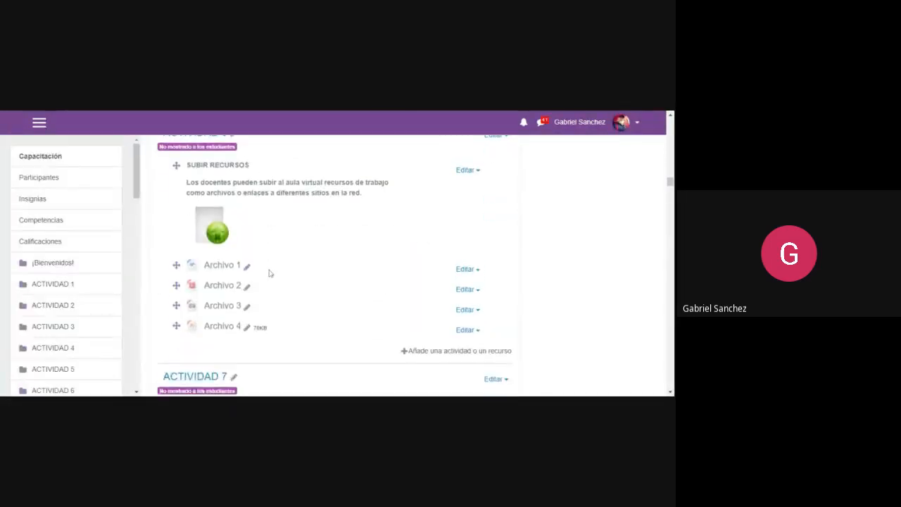
scroll(270, 273, down, 10)
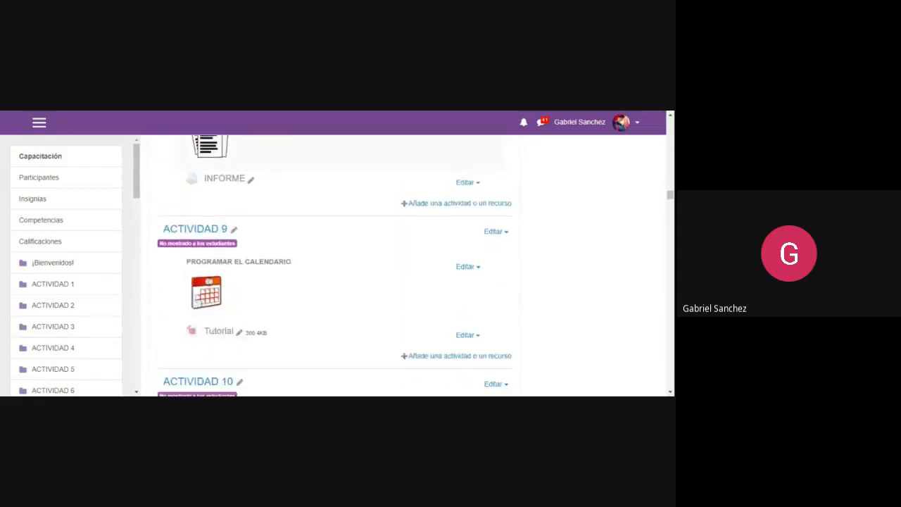
scroll(270, 275, down, 10)
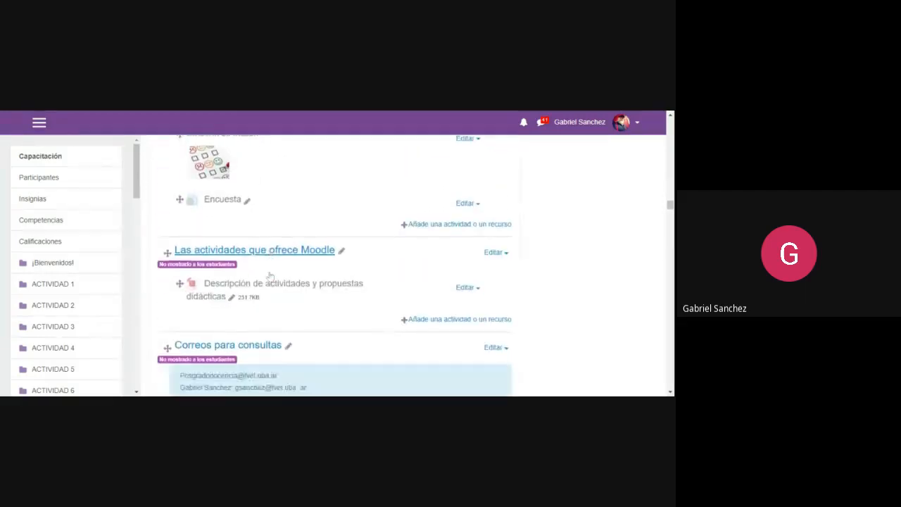
scroll(270, 275, down, 8)
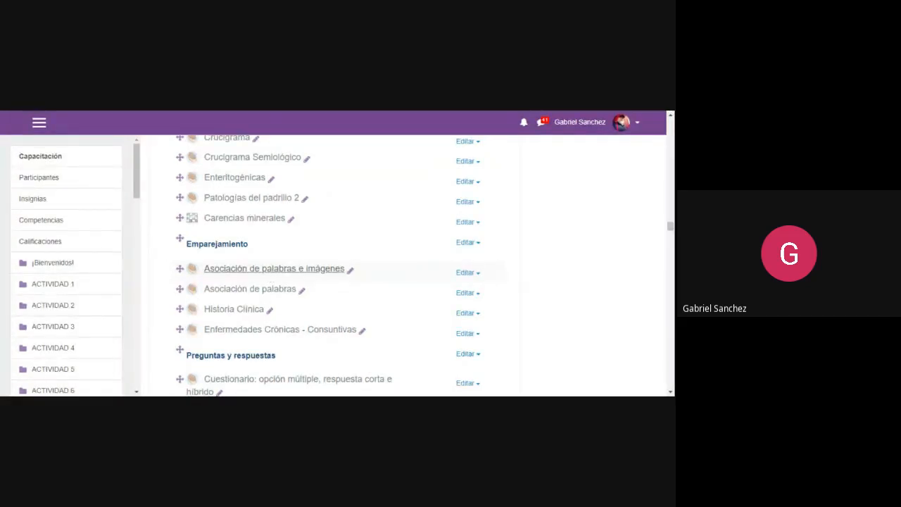
scroll(266, 276, up, 3)
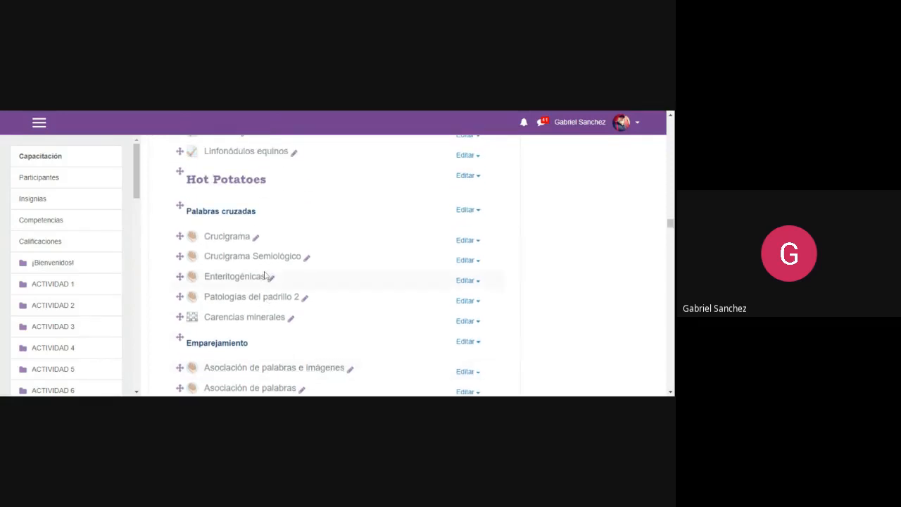
scroll(266, 277, up, 1)
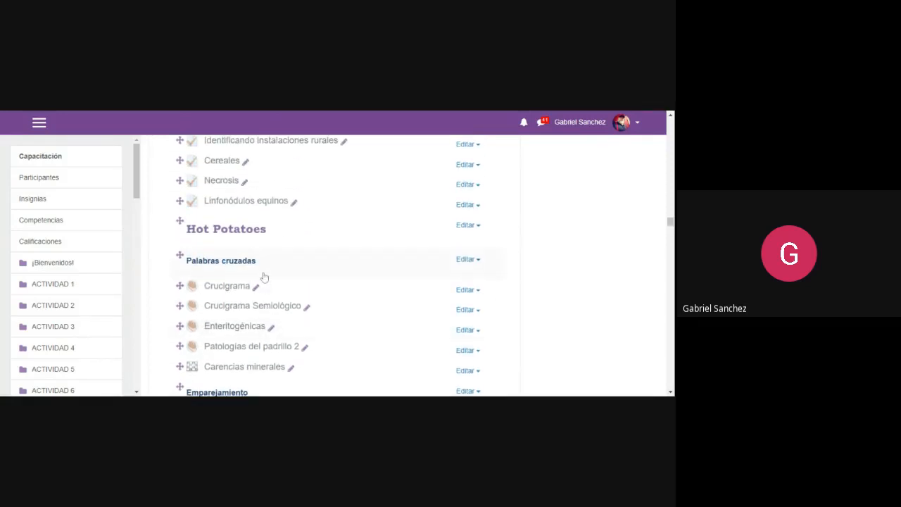
scroll(265, 276, down, 1)
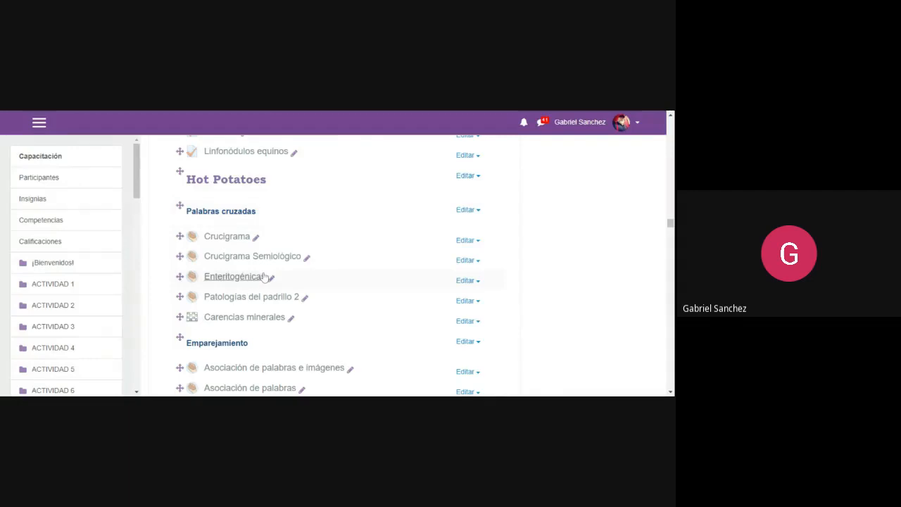
scroll(264, 290, down, 2)
scroll(266, 290, down, 2)
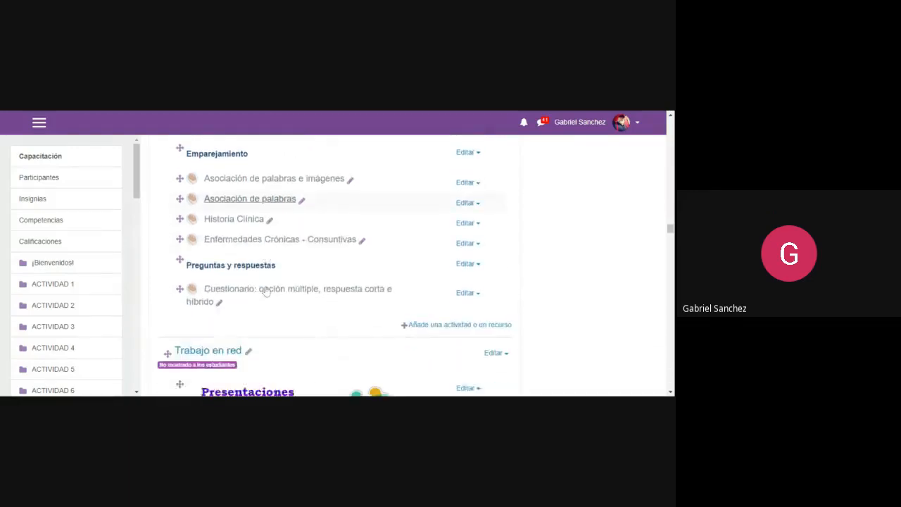
Find the visible Hot Potatoes examples above Ejemplo: Histología and open "Cuestionario: opción múltiple, respuesta corta e híbrido" to view its first question
scroll(266, 290, down, 8)
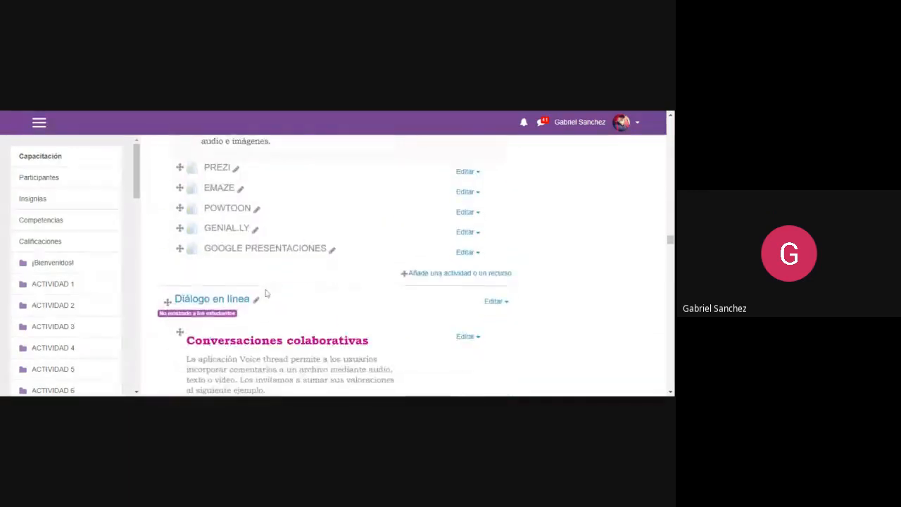
scroll(266, 293, down, 2)
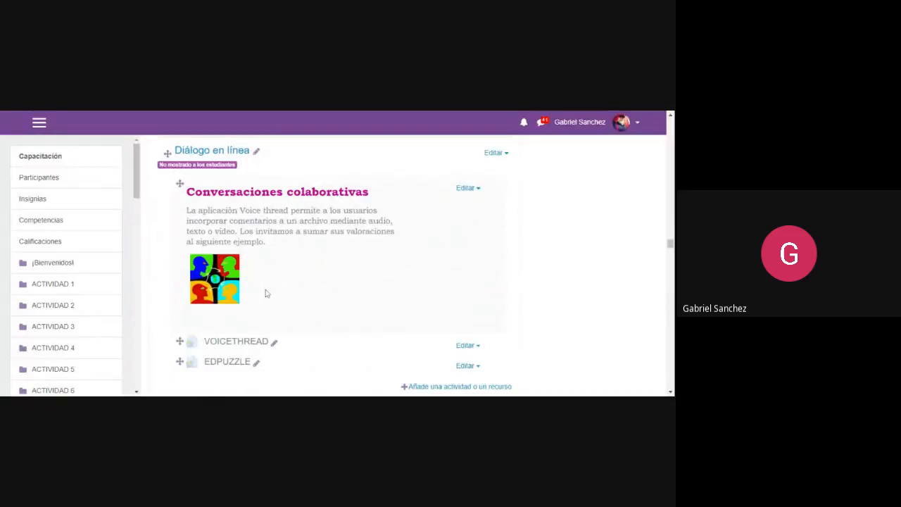
scroll(266, 294, down, 2)
scroll(266, 292, down, 3)
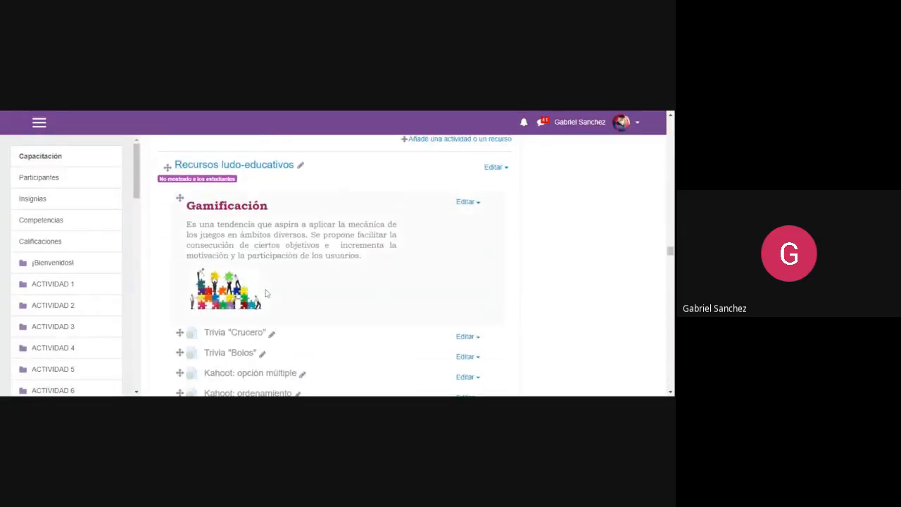
scroll(266, 293, down, 12)
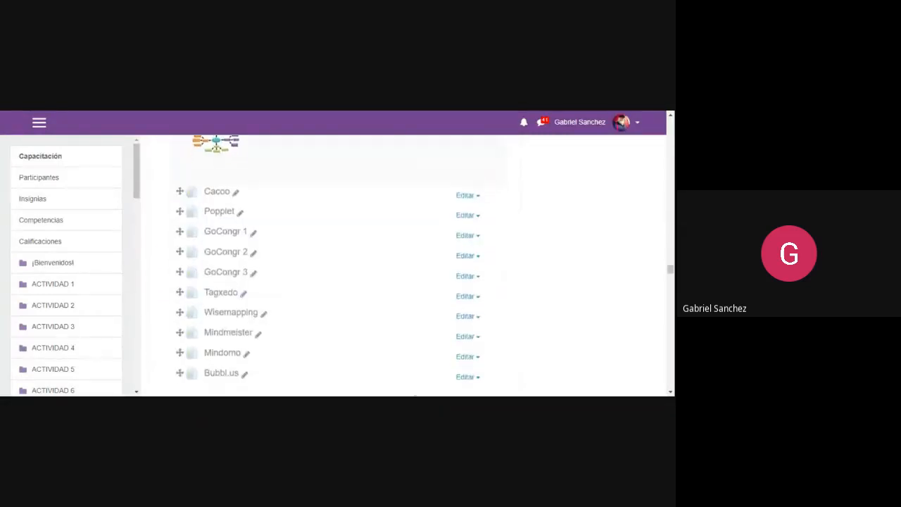
scroll(266, 292, down, 15)
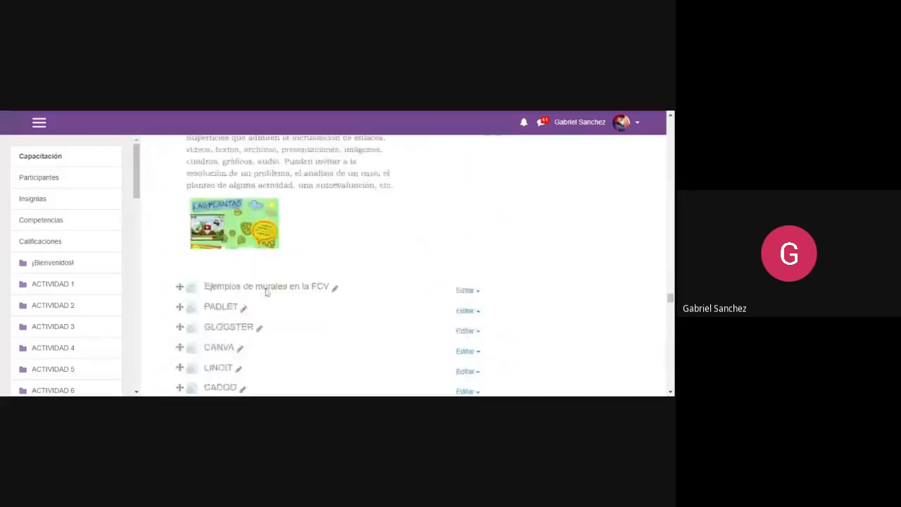
scroll(266, 292, down, 15)
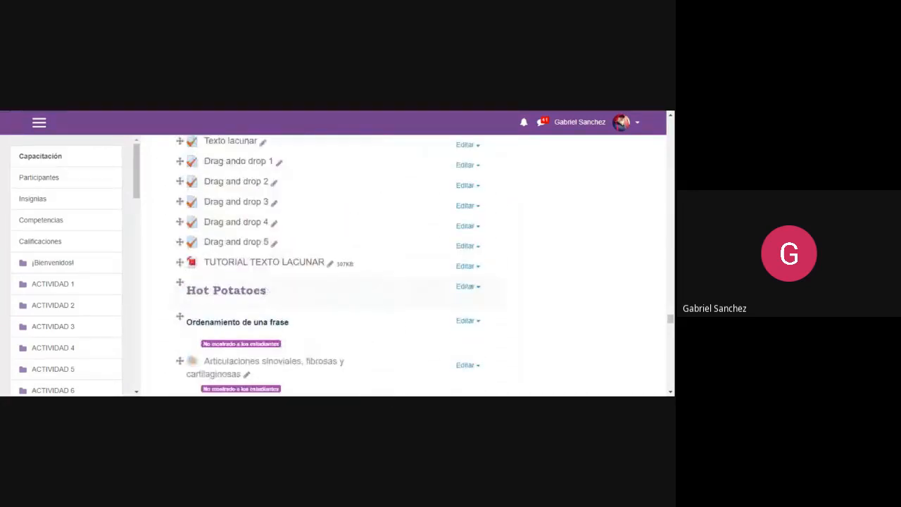
scroll(338, 268, down, 3)
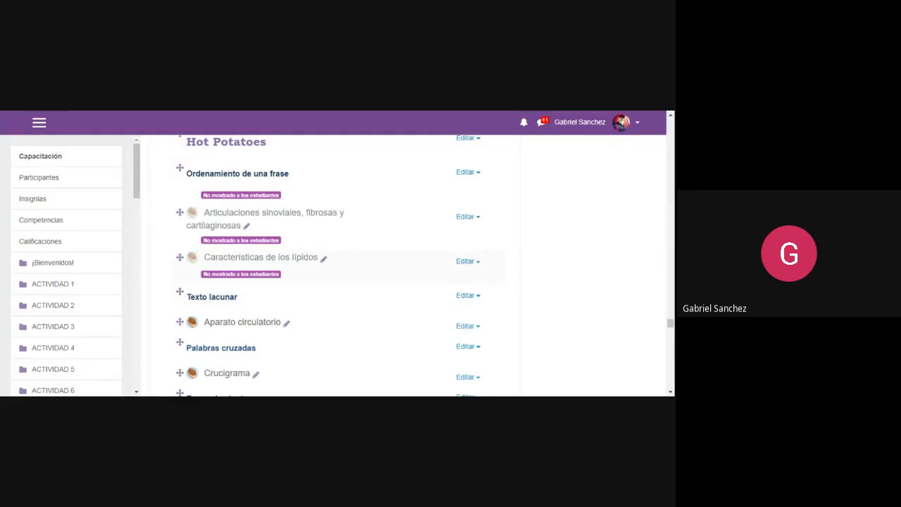
scroll(269, 286, down, 2)
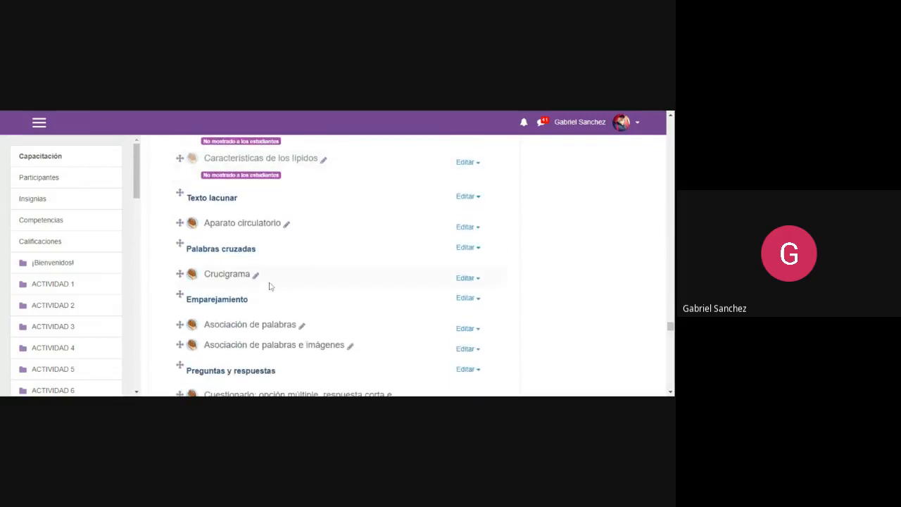
scroll(269, 285, down, 2)
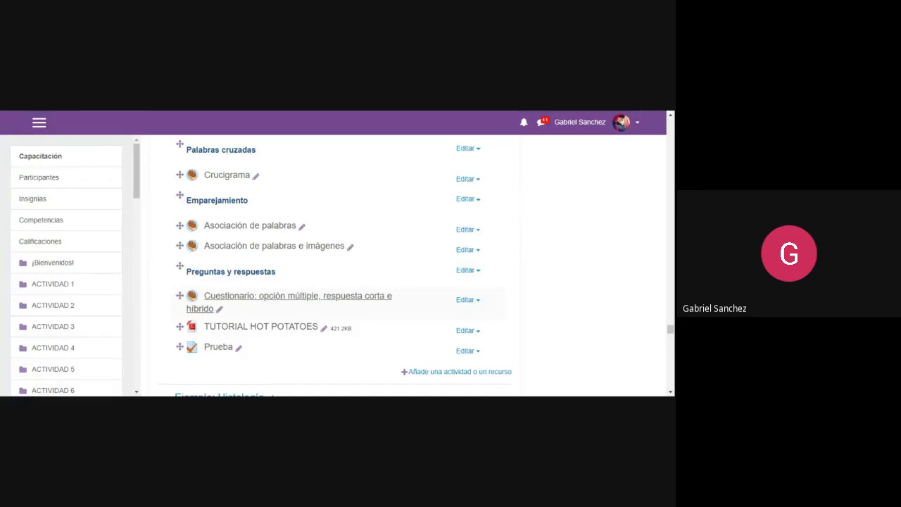
scroll(266, 300, down, 1)
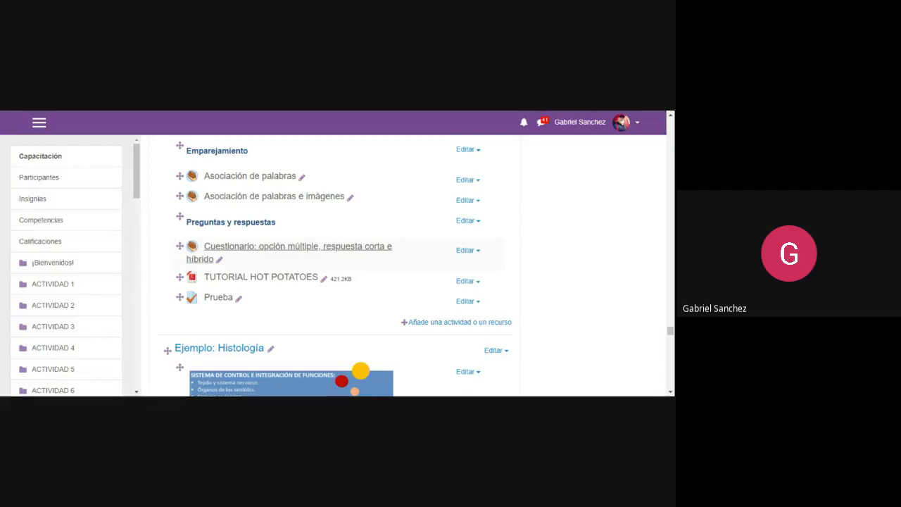
click(210, 250)
scroll(233, 249, down, 3)
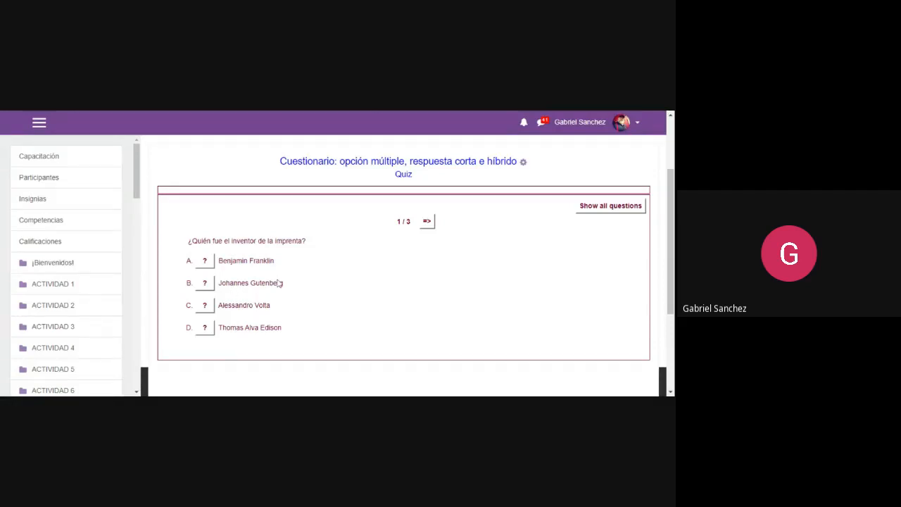
Answer the question about the inventor of the imprenta with Alessandro Volta, Thomas Alva Edison and finally Johannes Gutenberg, dismissing the feedback after each attempt
scroll(278, 284, down, 1)
scroll(277, 288, up, 1)
click(205, 307)
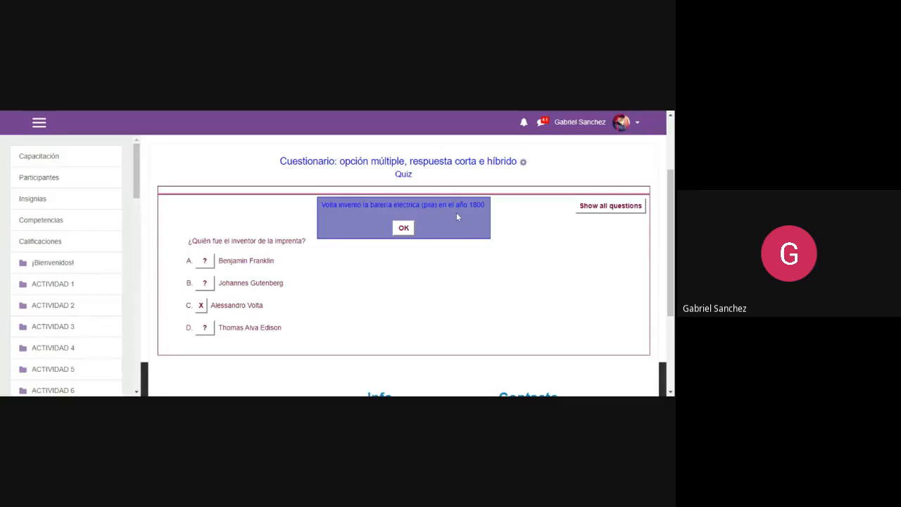
click(404, 229)
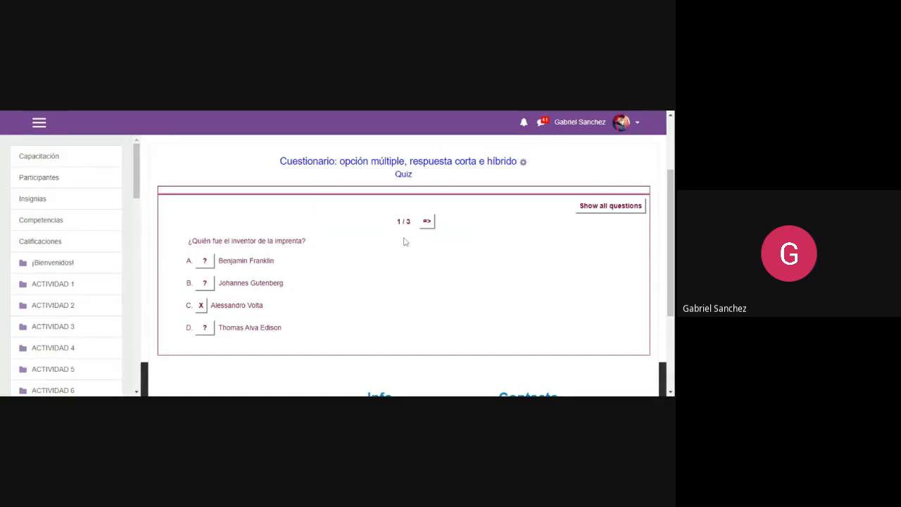
scroll(405, 243, down, 1)
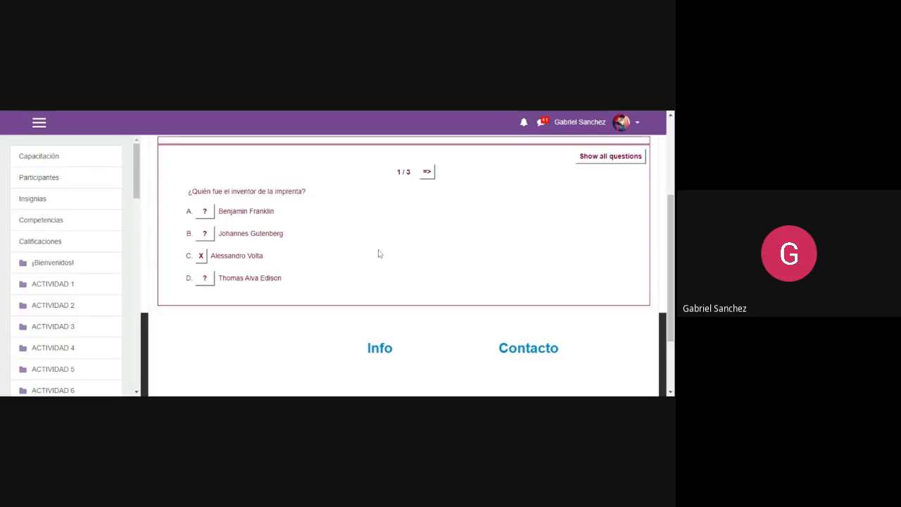
scroll(379, 253, up, 1)
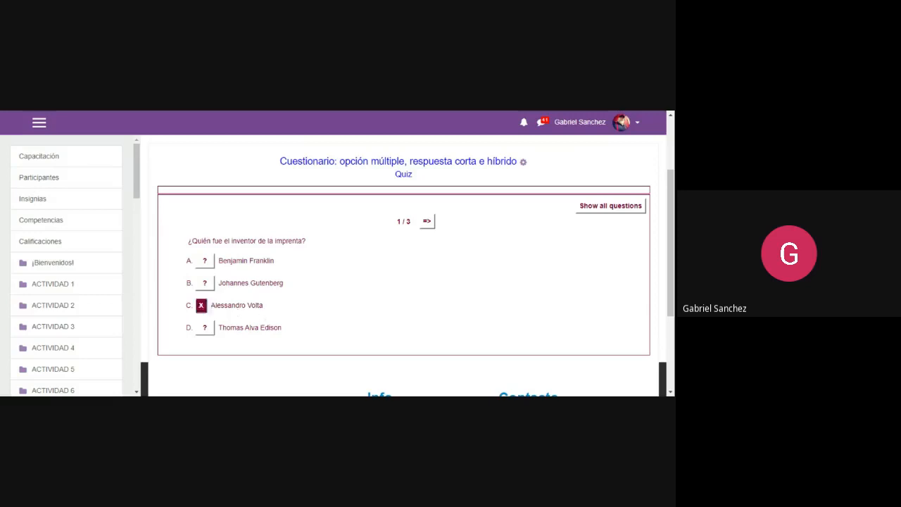
click(204, 329)
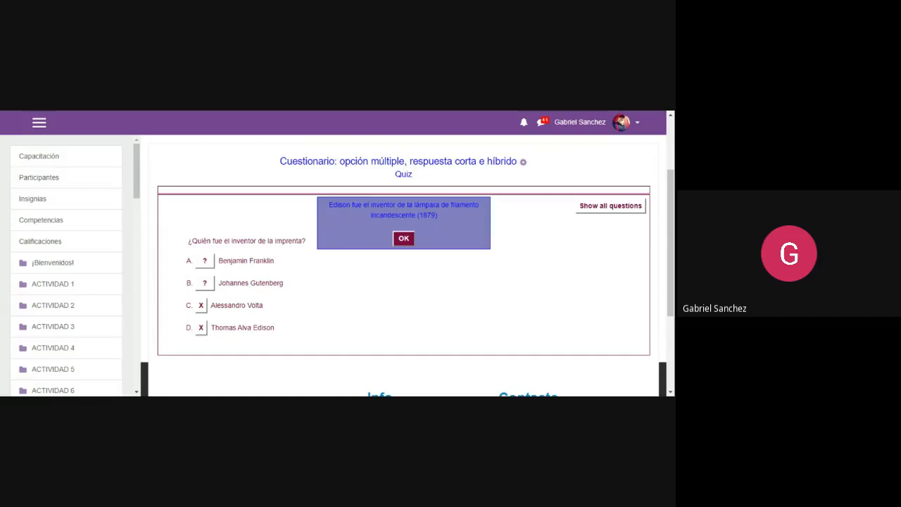
click(404, 239)
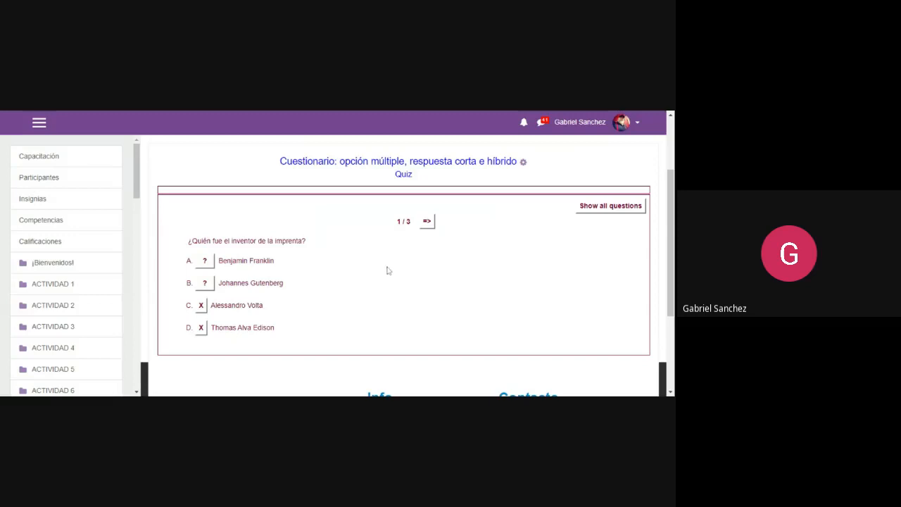
click(206, 287)
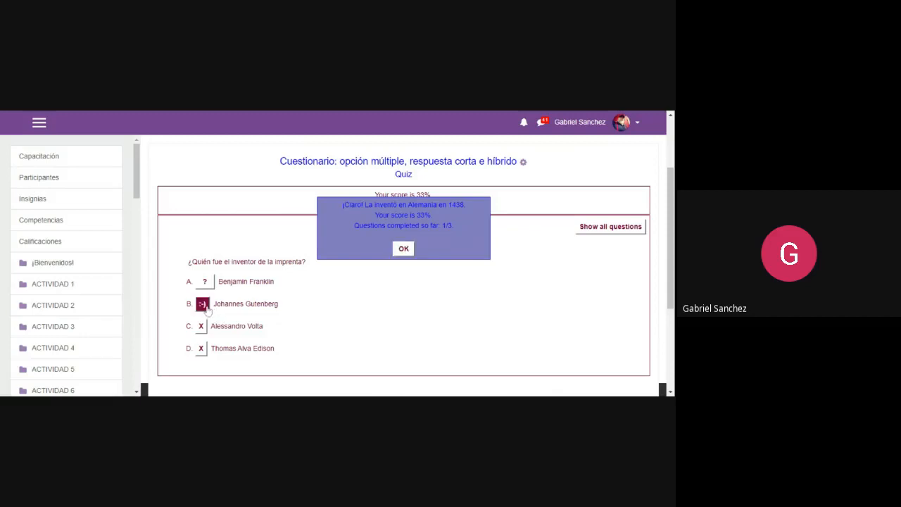
click(403, 250)
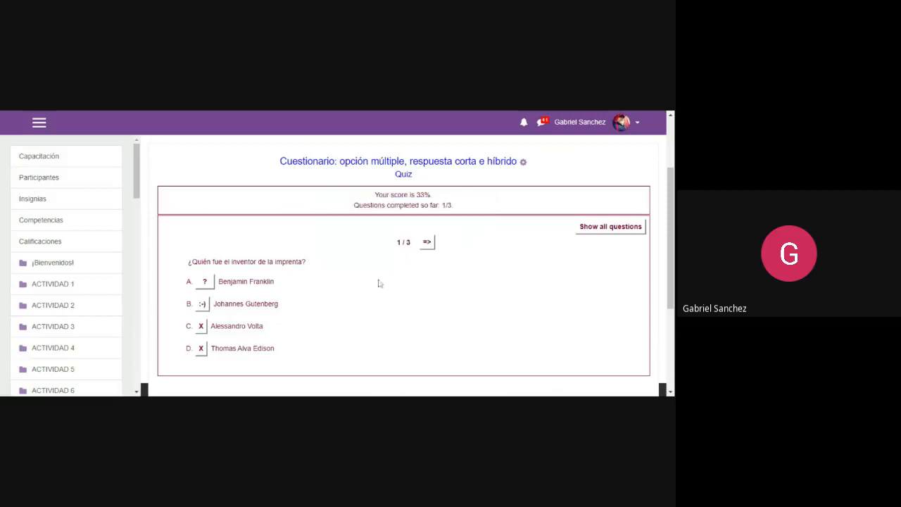
Advance to the question about Colombia's capital, enter and clear a trial answer of "Bogotá", and request a hint with the answer empty
click(427, 243)
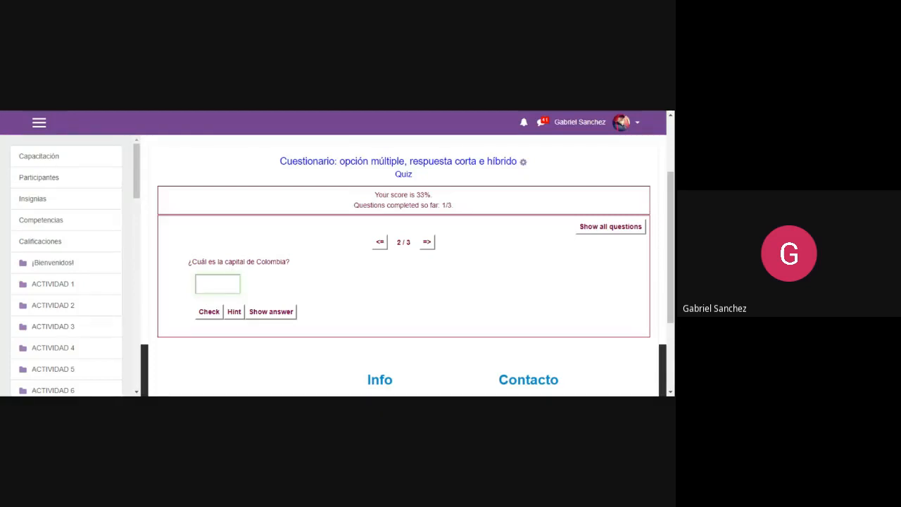
text(Bogotá)
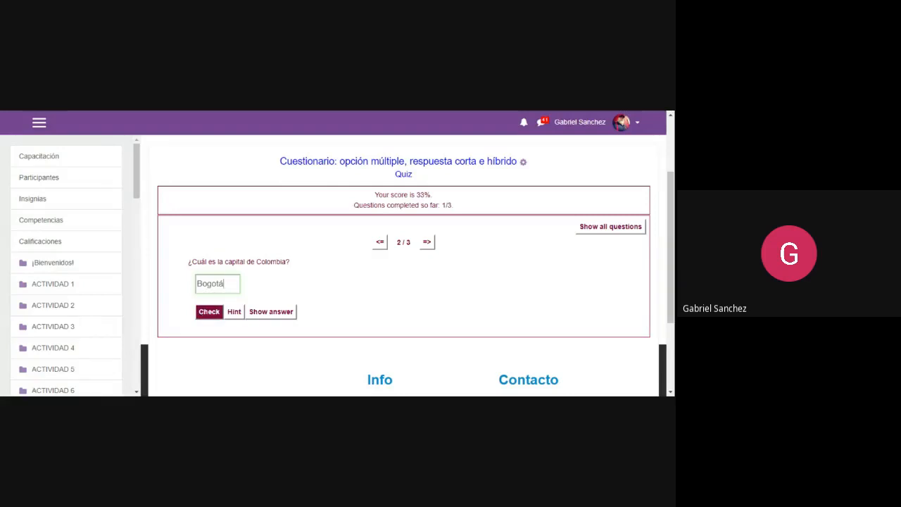
drag(224, 284, 192, 290)
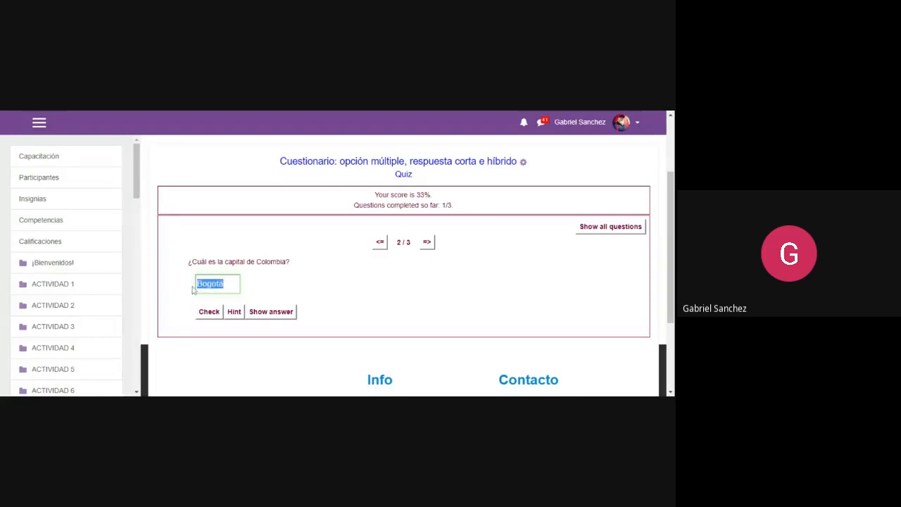
key(BackSpace)
click(233, 311)
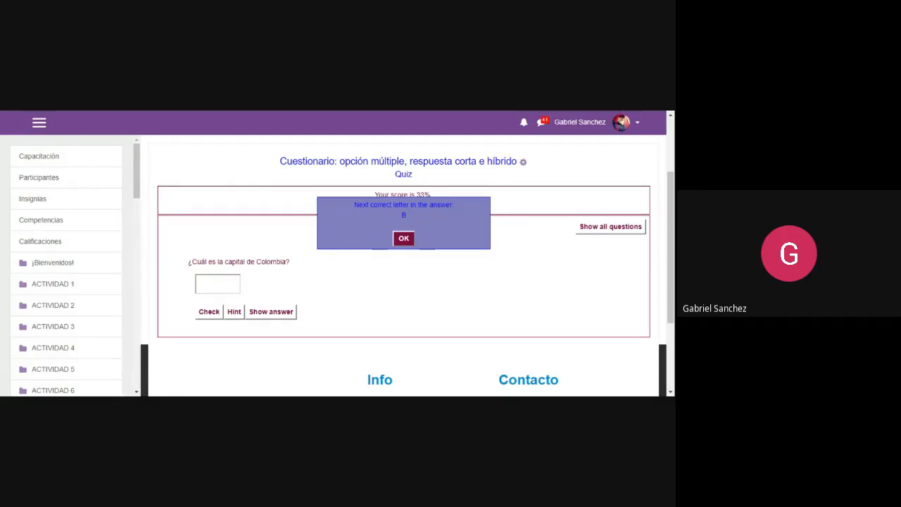
click(407, 238)
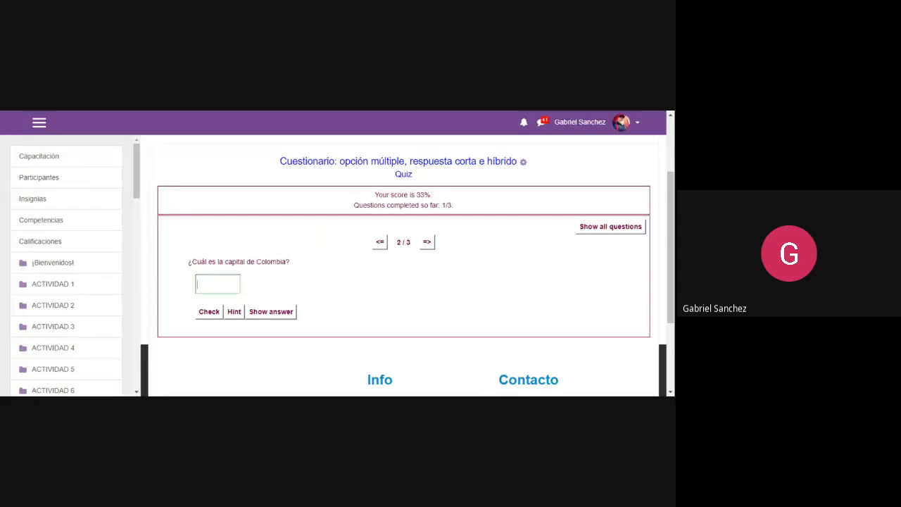
Enter "Bogotá" as the capital of Colombia, reveal the question's correct answer and dismiss the feedback
text(Bogotá)
click(272, 313)
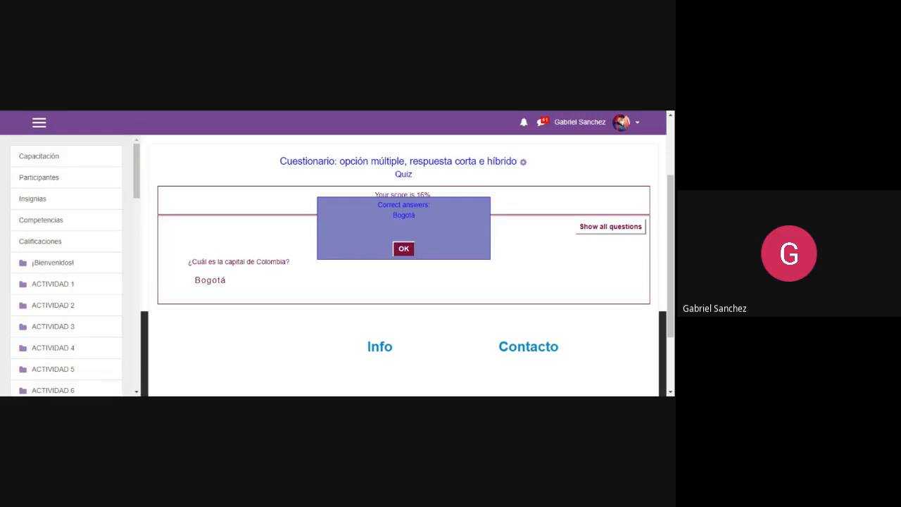
click(404, 251)
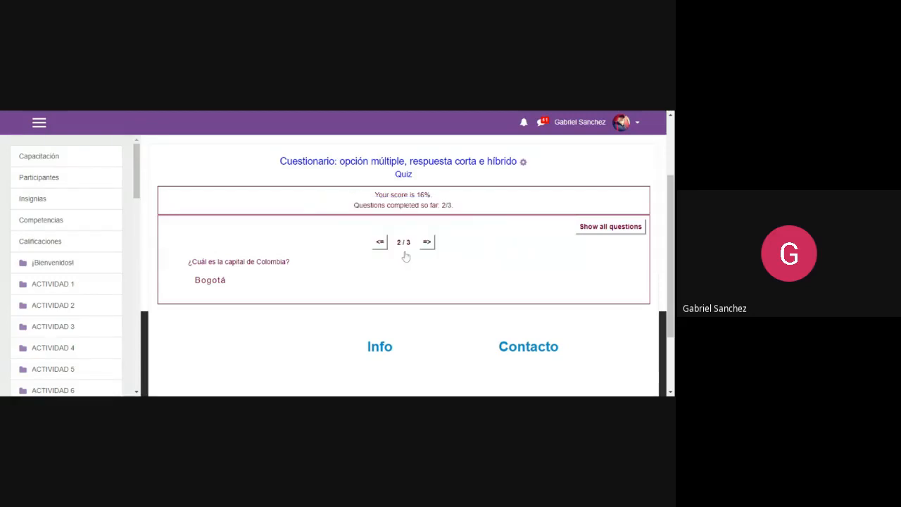